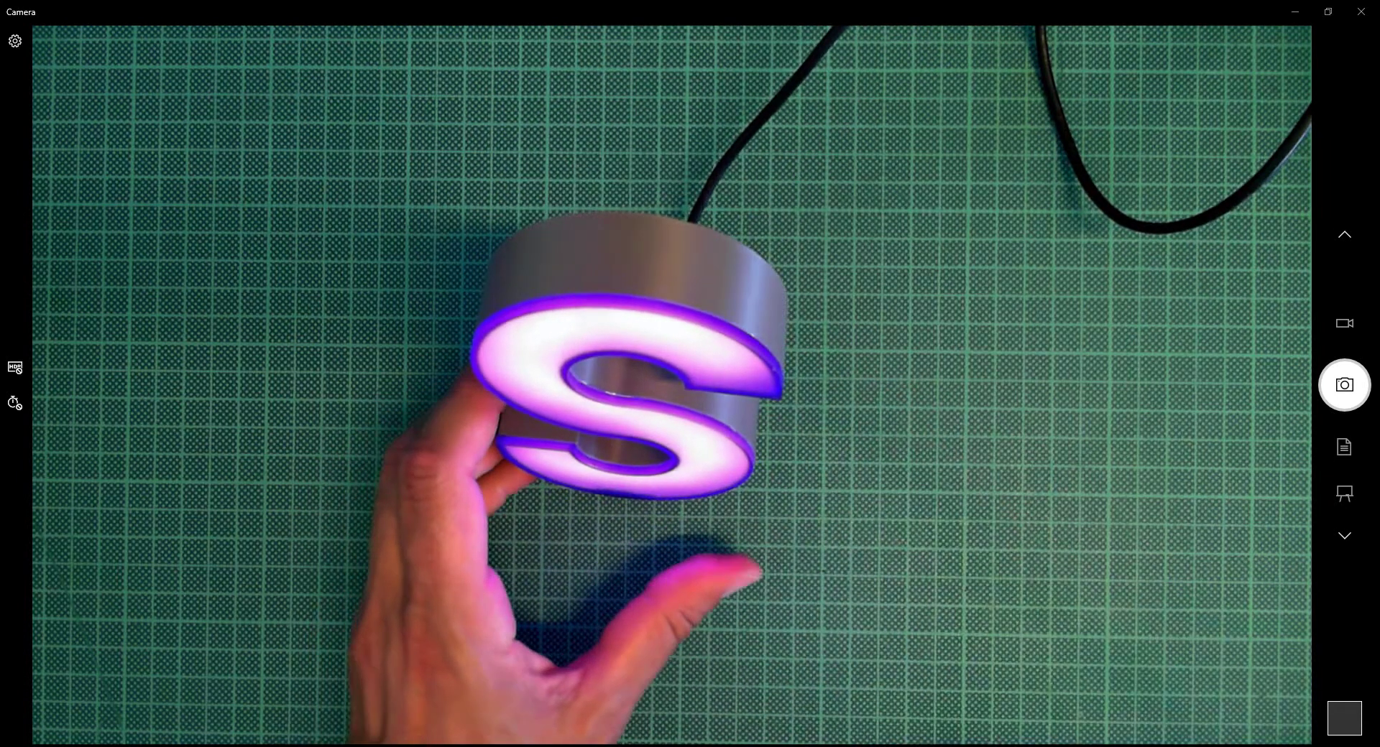
# Change the sheet grid to light-cyan lines spaced 5 mm in both X and Y.
pyautogui.click(1291, 13)
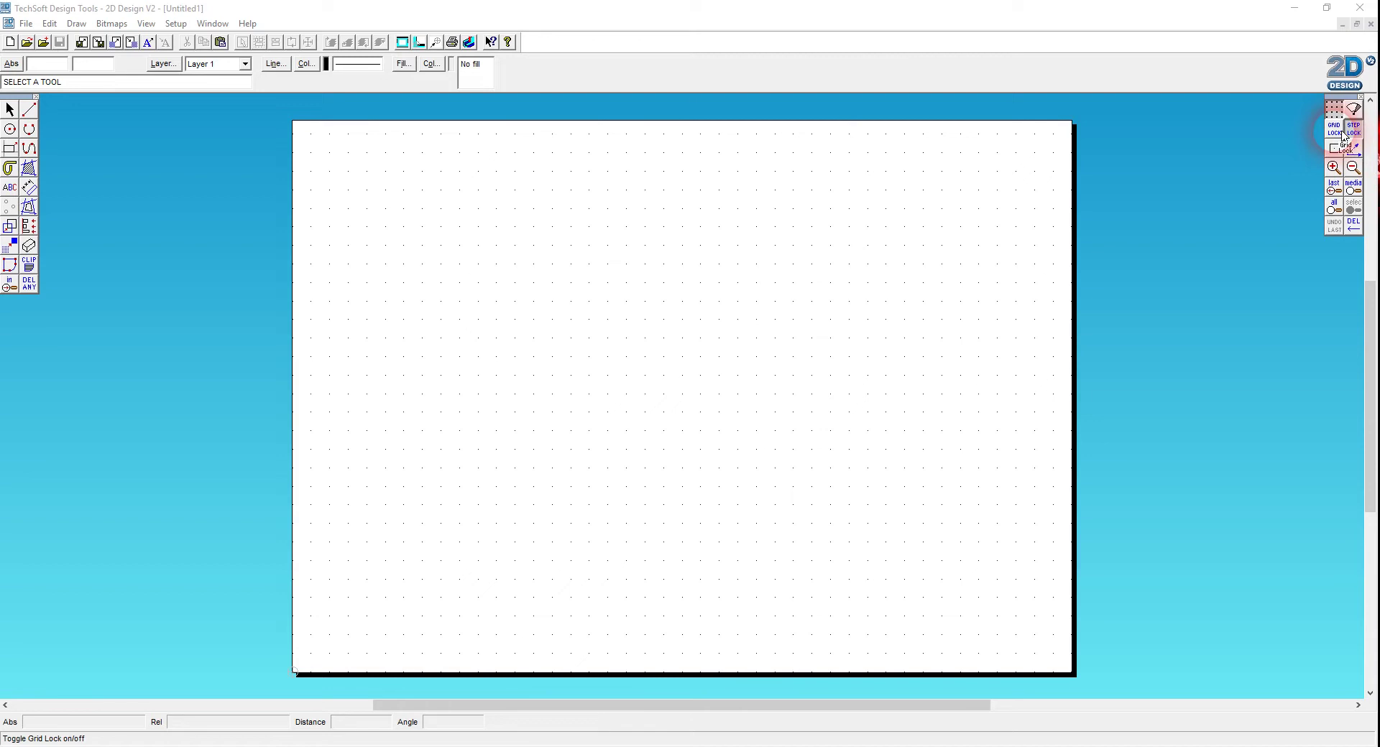
pyautogui.rightClick(1335, 134)
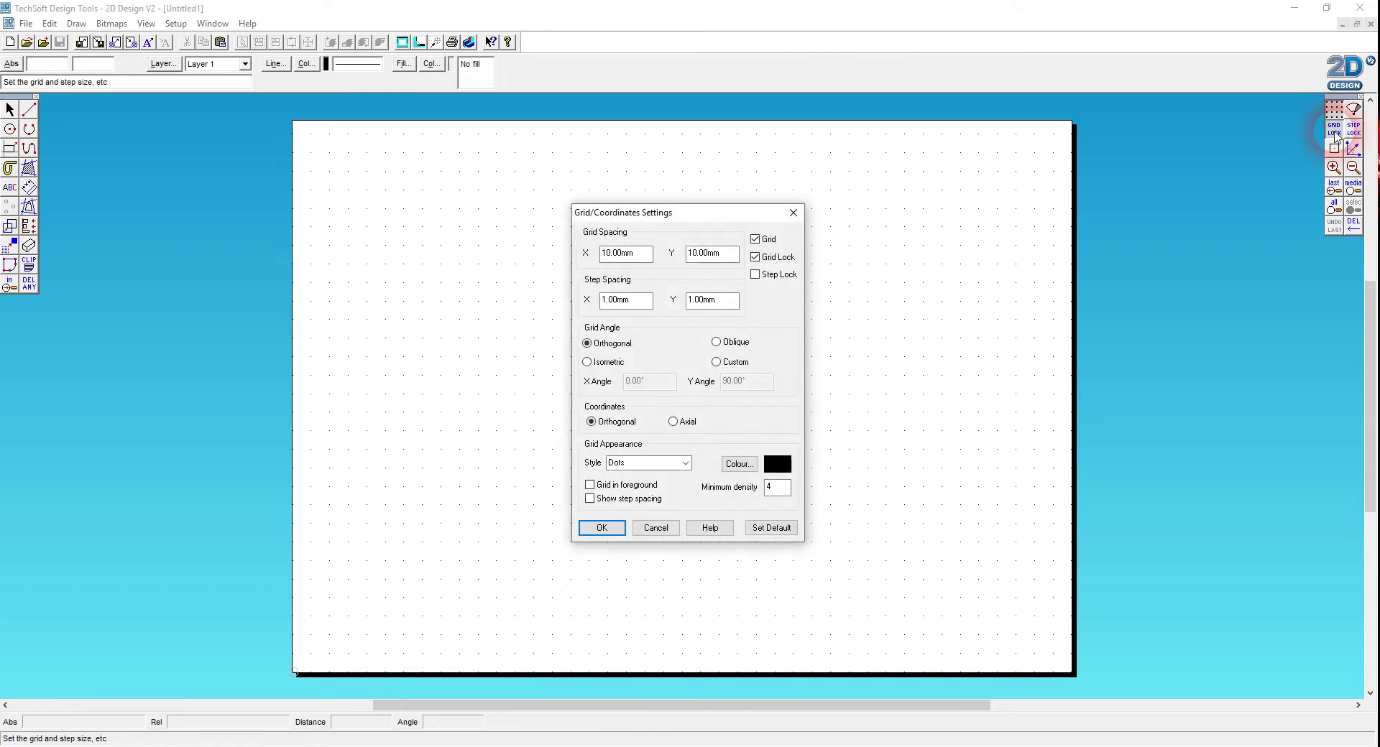
pyautogui.moveTo(651, 253); pyautogui.dragTo(524, 263)
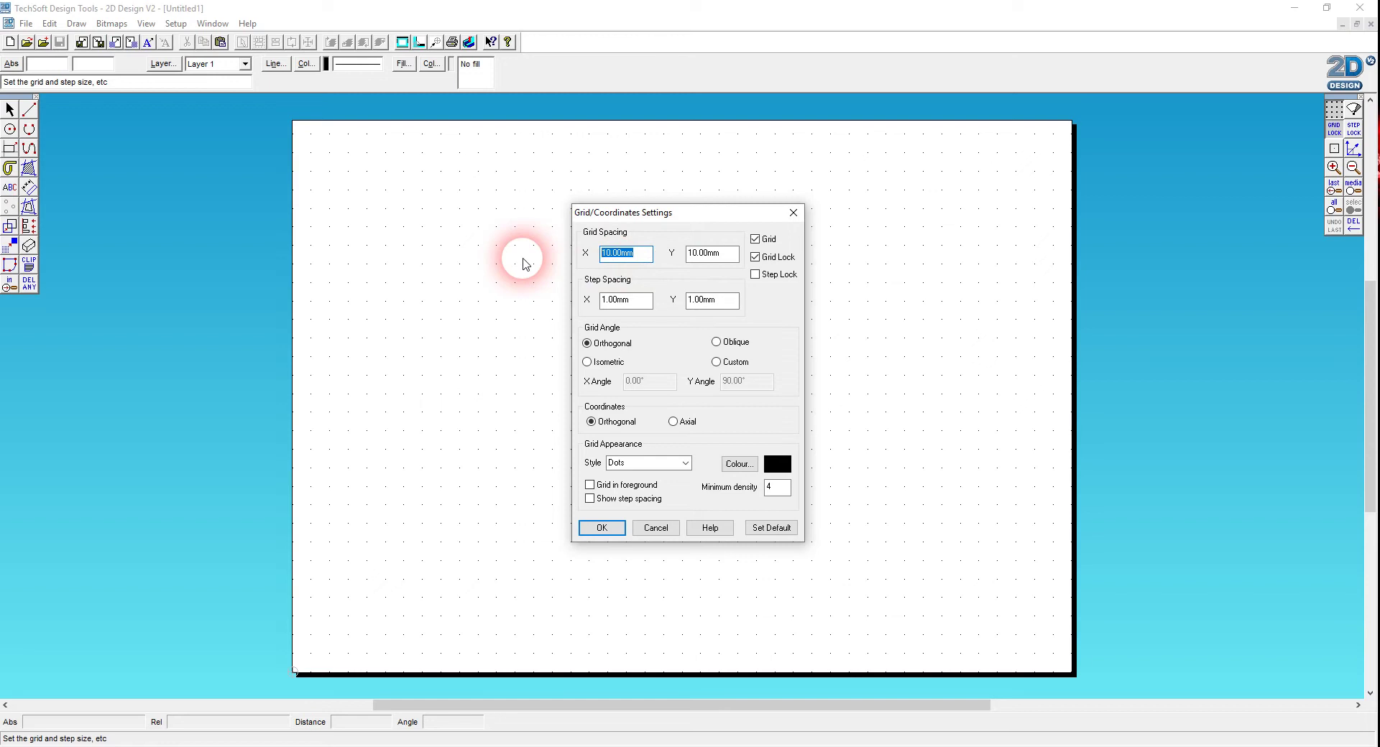
pyautogui.write('5')
pyautogui.press('Tab')
pyautogui.write('5')
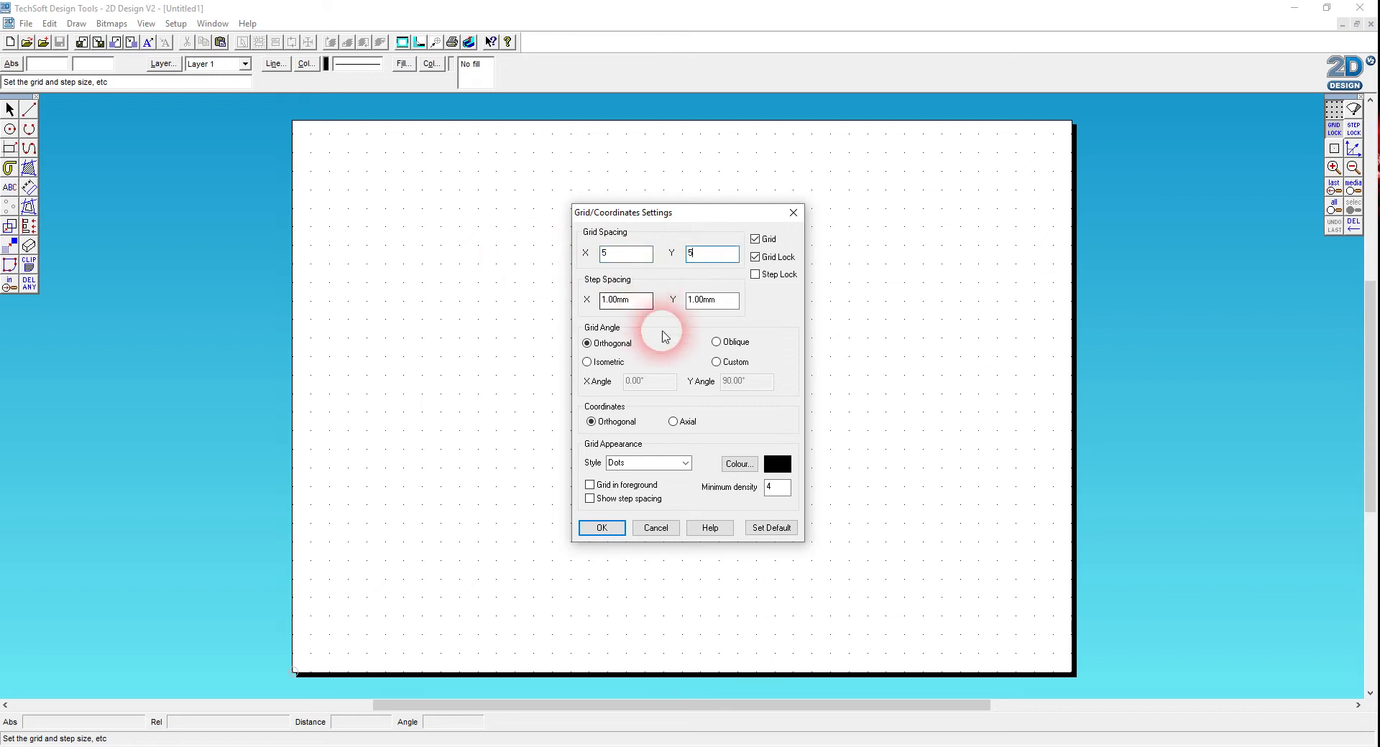
pyautogui.click(686, 464)
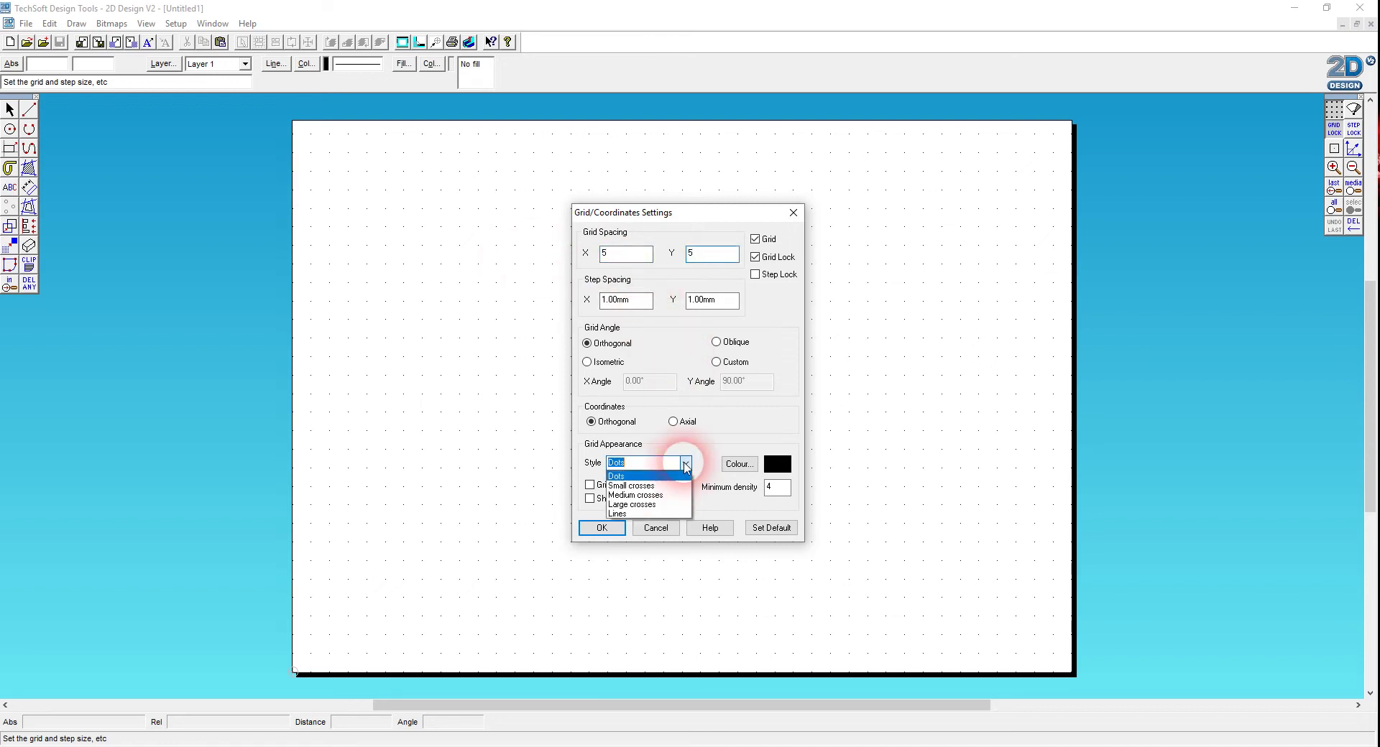
pyautogui.click(618, 513)
pyautogui.click(769, 463)
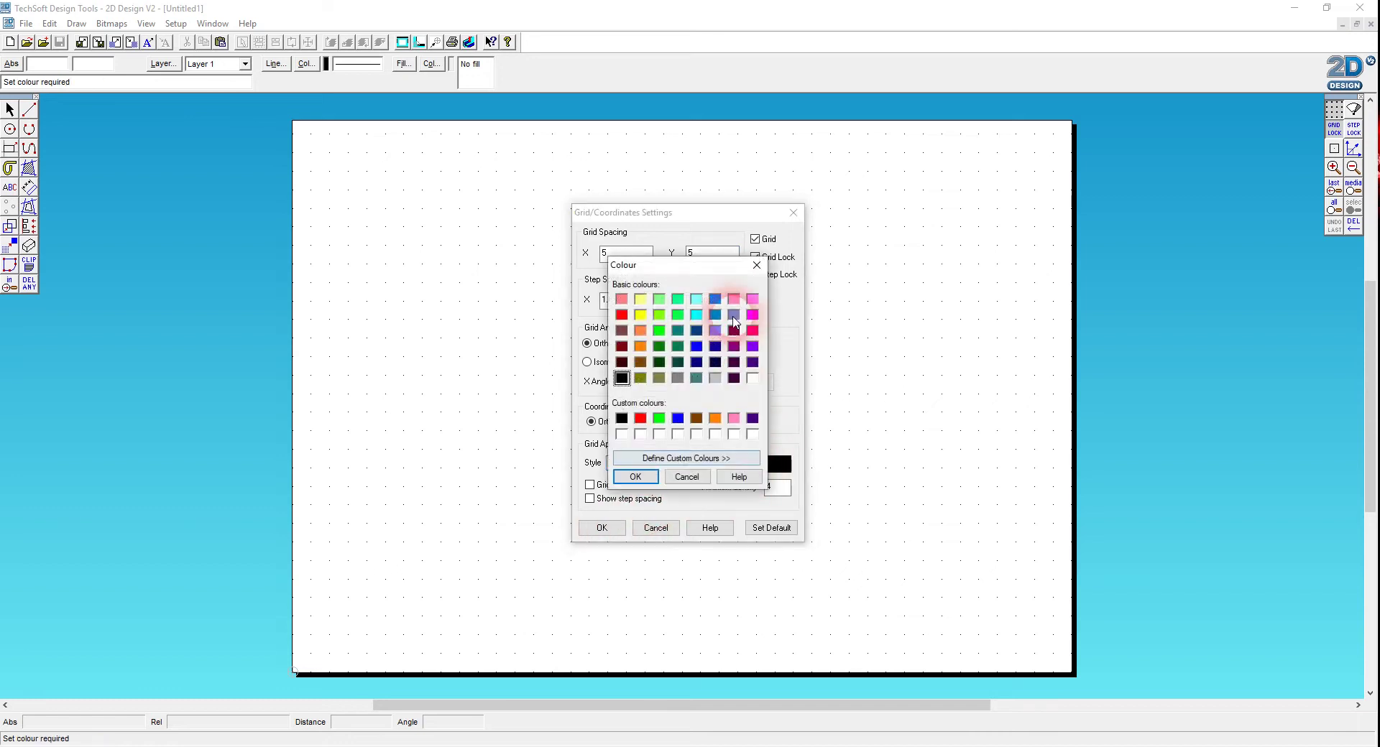
pyautogui.click(695, 301)
pyautogui.click(635, 478)
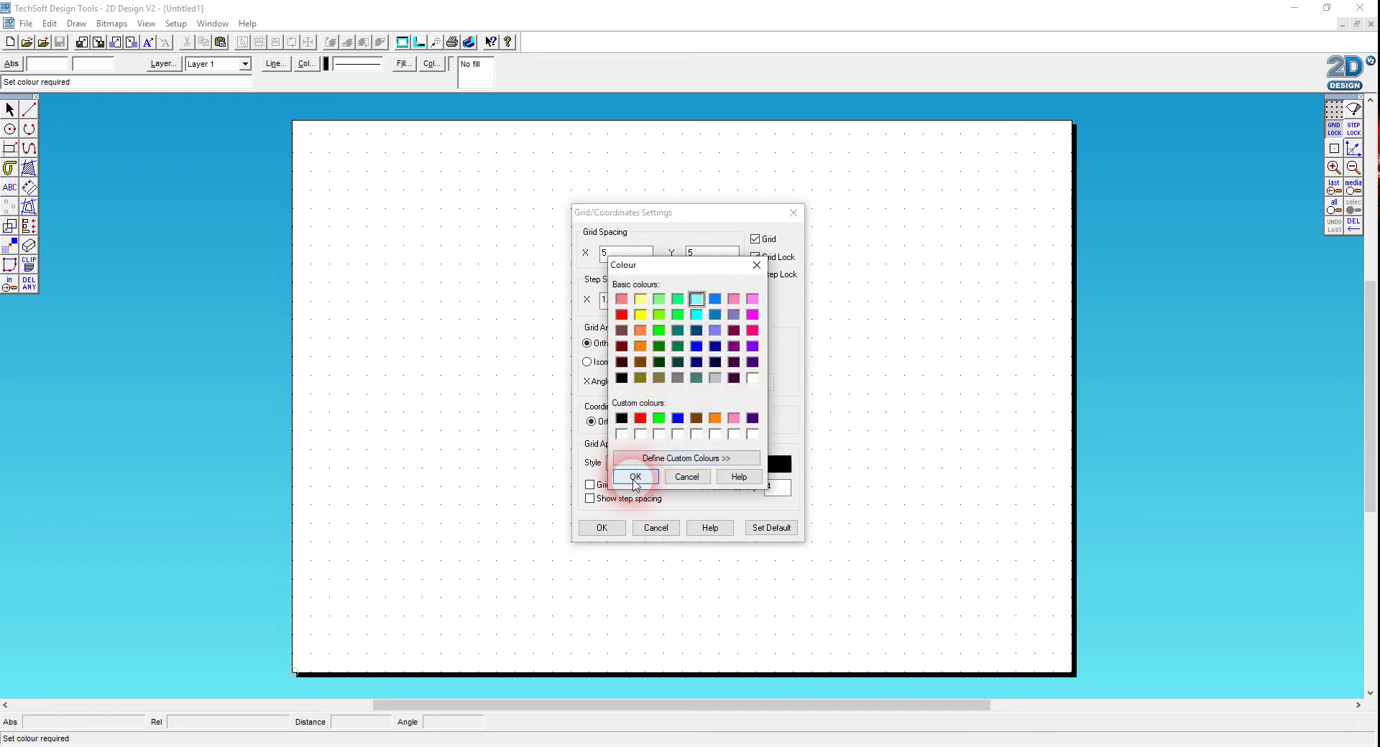
pyautogui.click(615, 529)
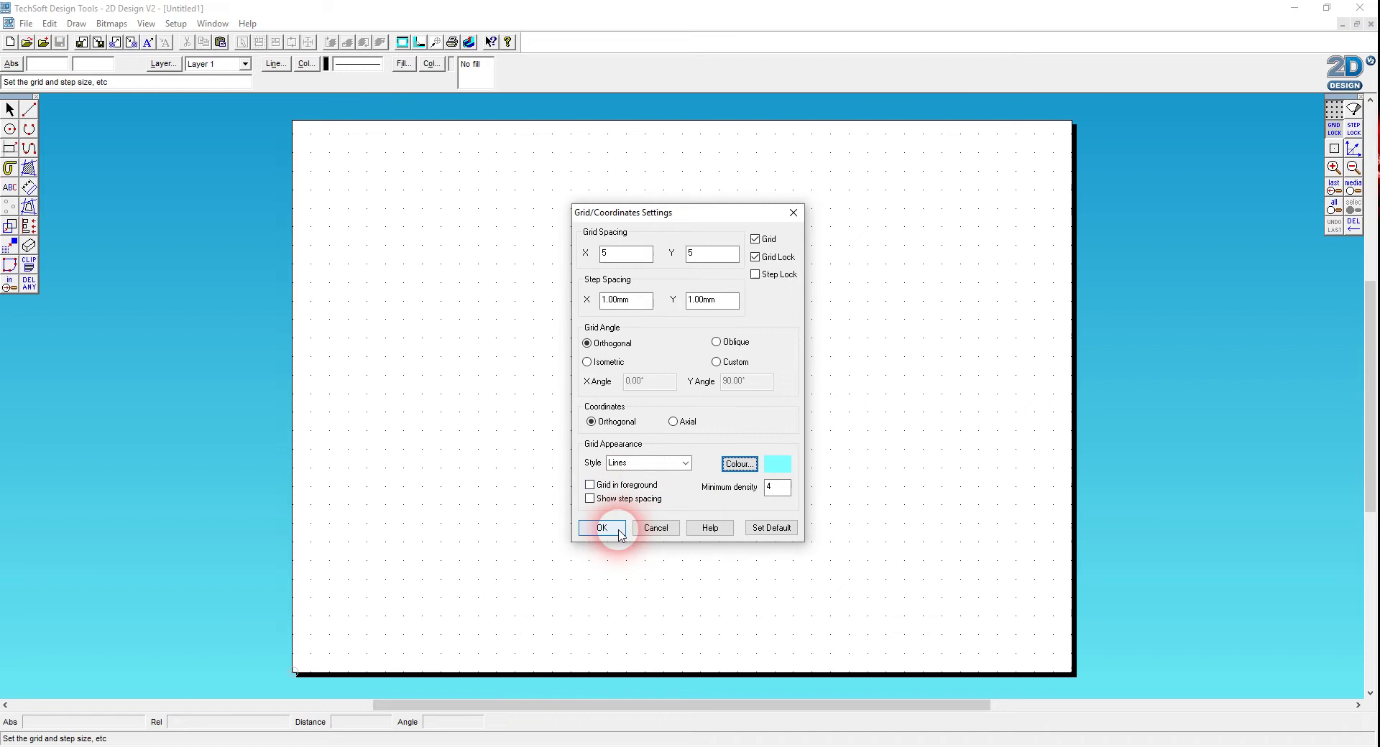
pyautogui.click(757, 320)
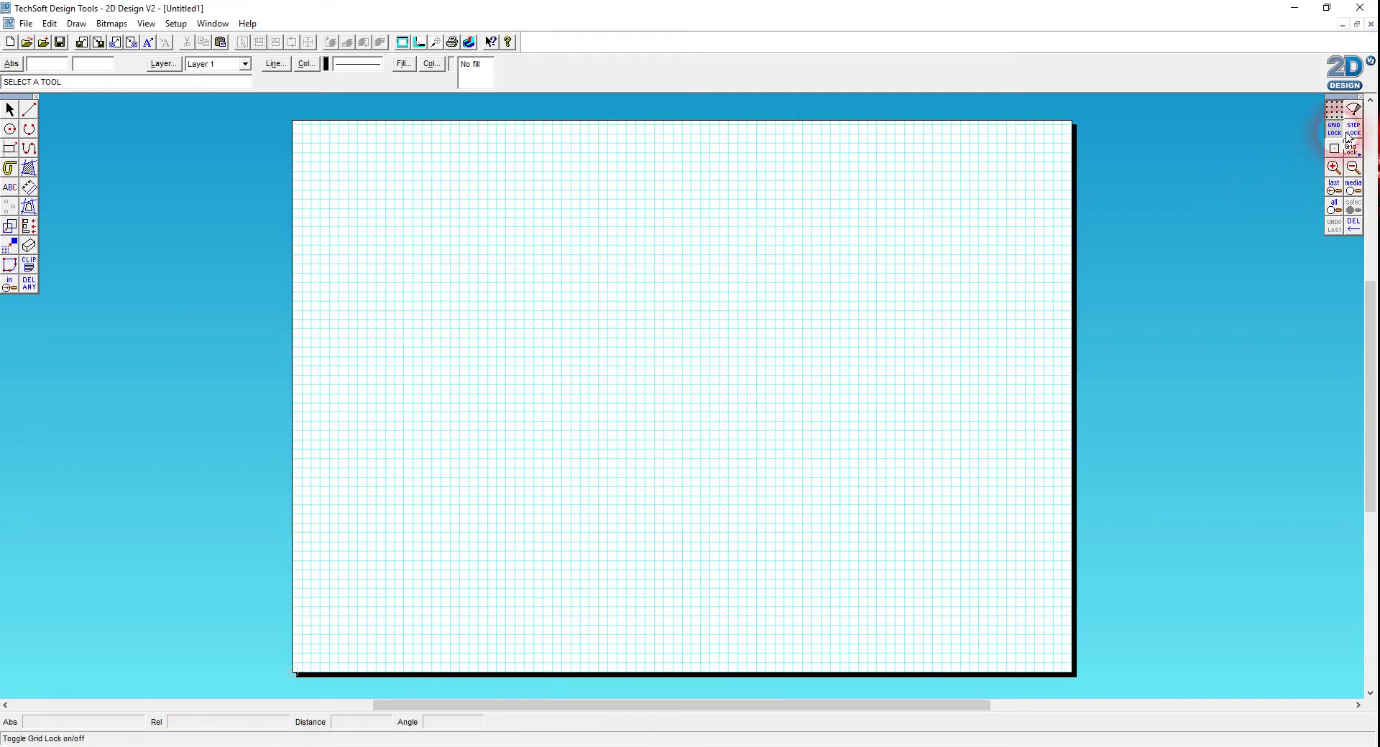
# Bring the Windows Camera live view of the S lamp back to the front.
pyautogui.click(746, 208)
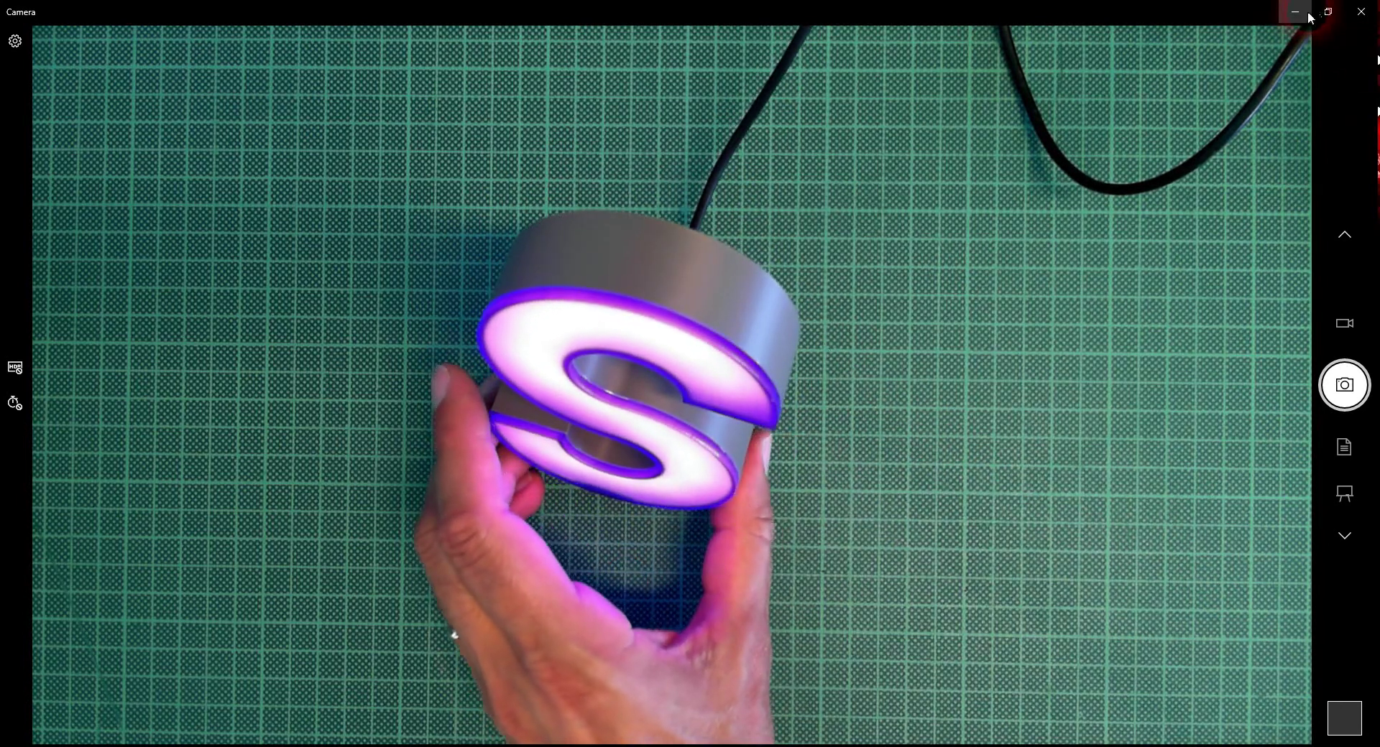
# Close Camera, review the dimensioned S sketch in maximized Fusion 360, then return to 2D Design.
pyautogui.click(1360, 11)
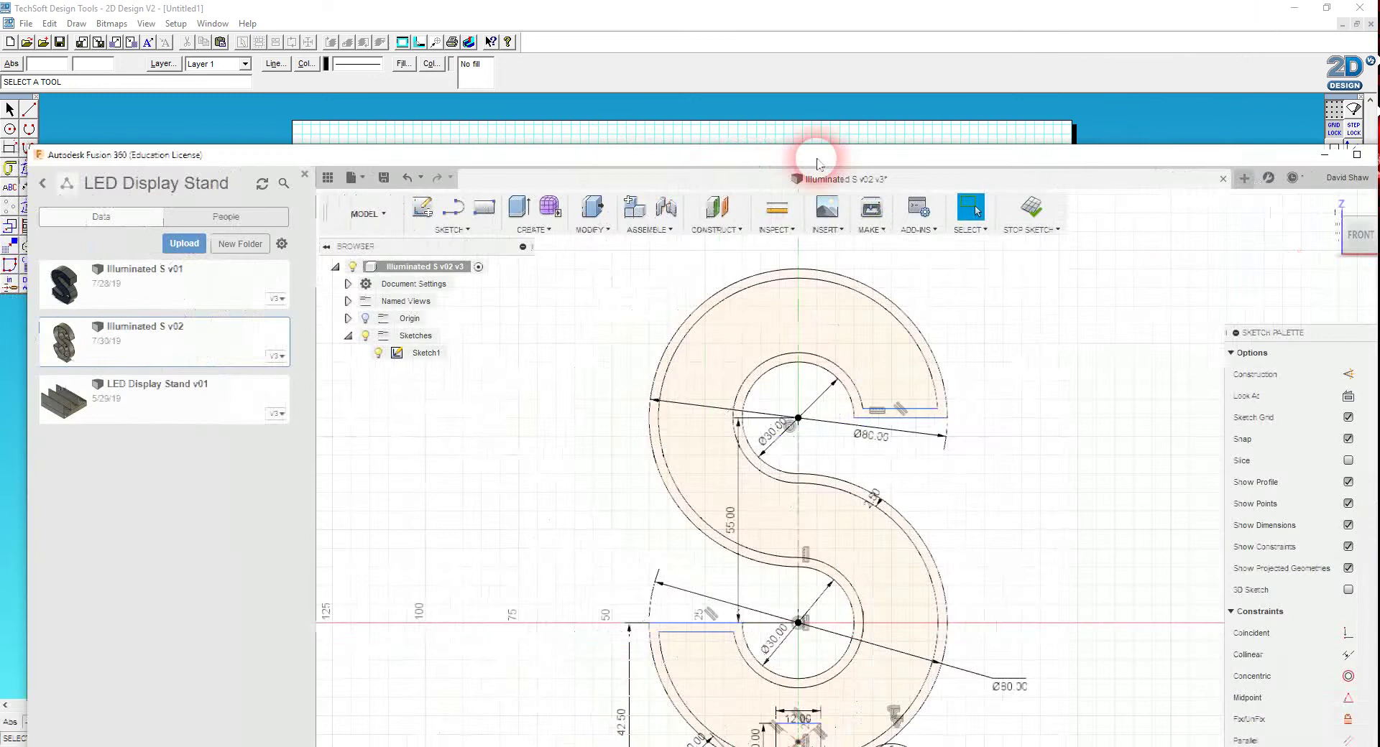
pyautogui.doubleClick(810, 154)
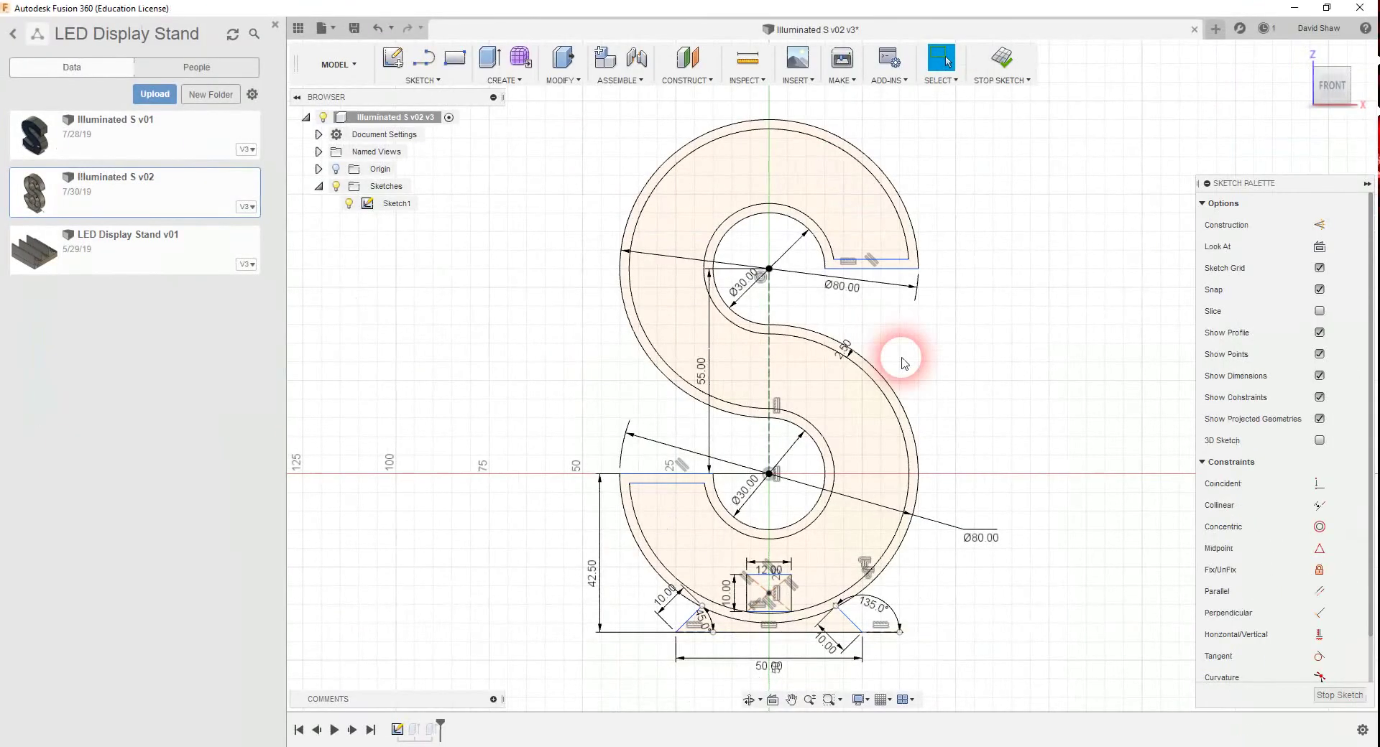
pyautogui.click(422, 80)
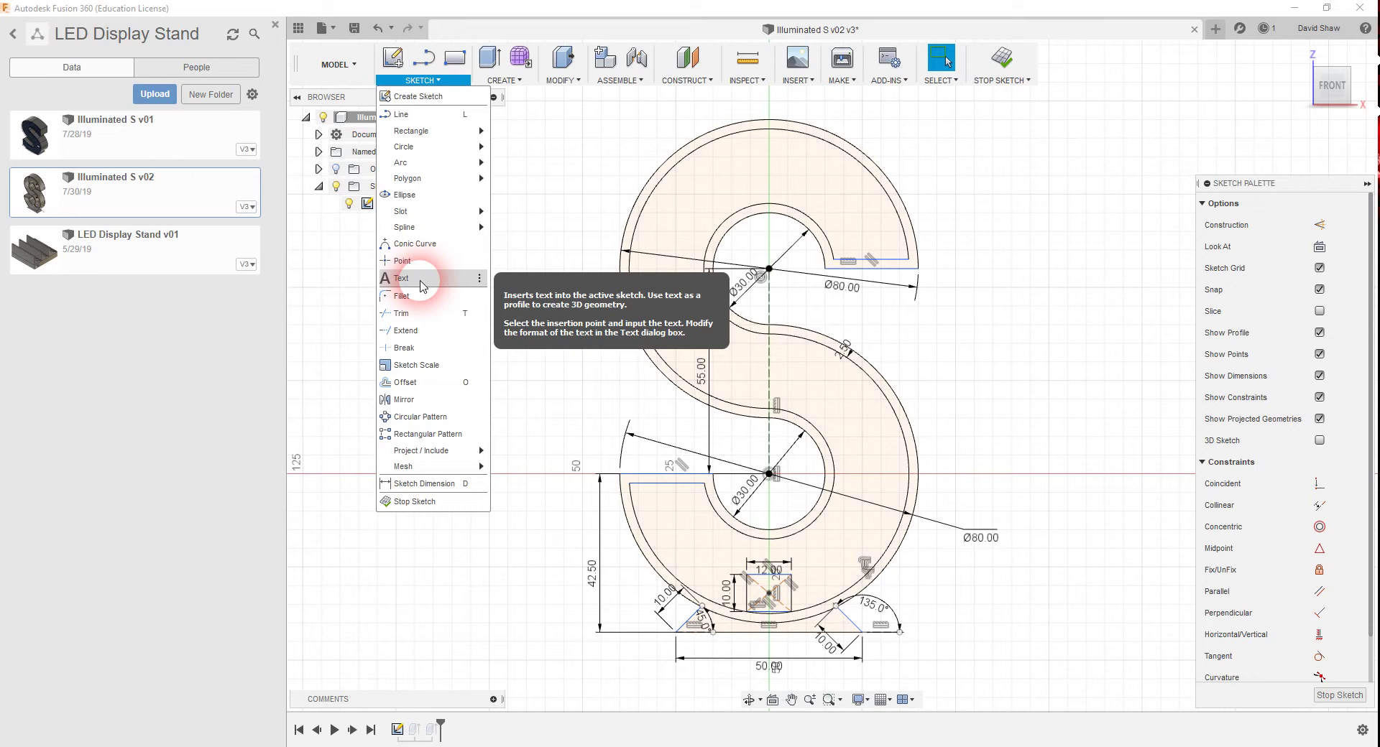
pyautogui.click(170, 744)
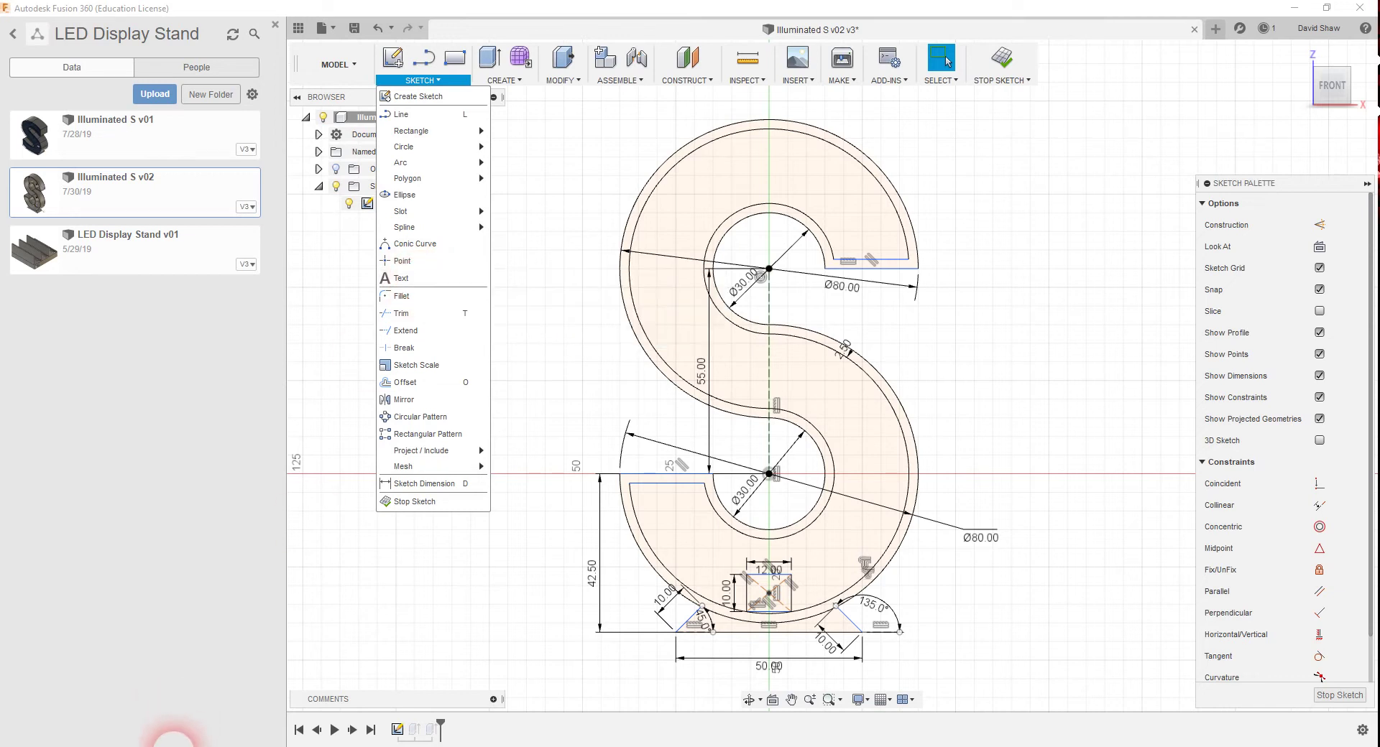
pyautogui.click(235, 702)
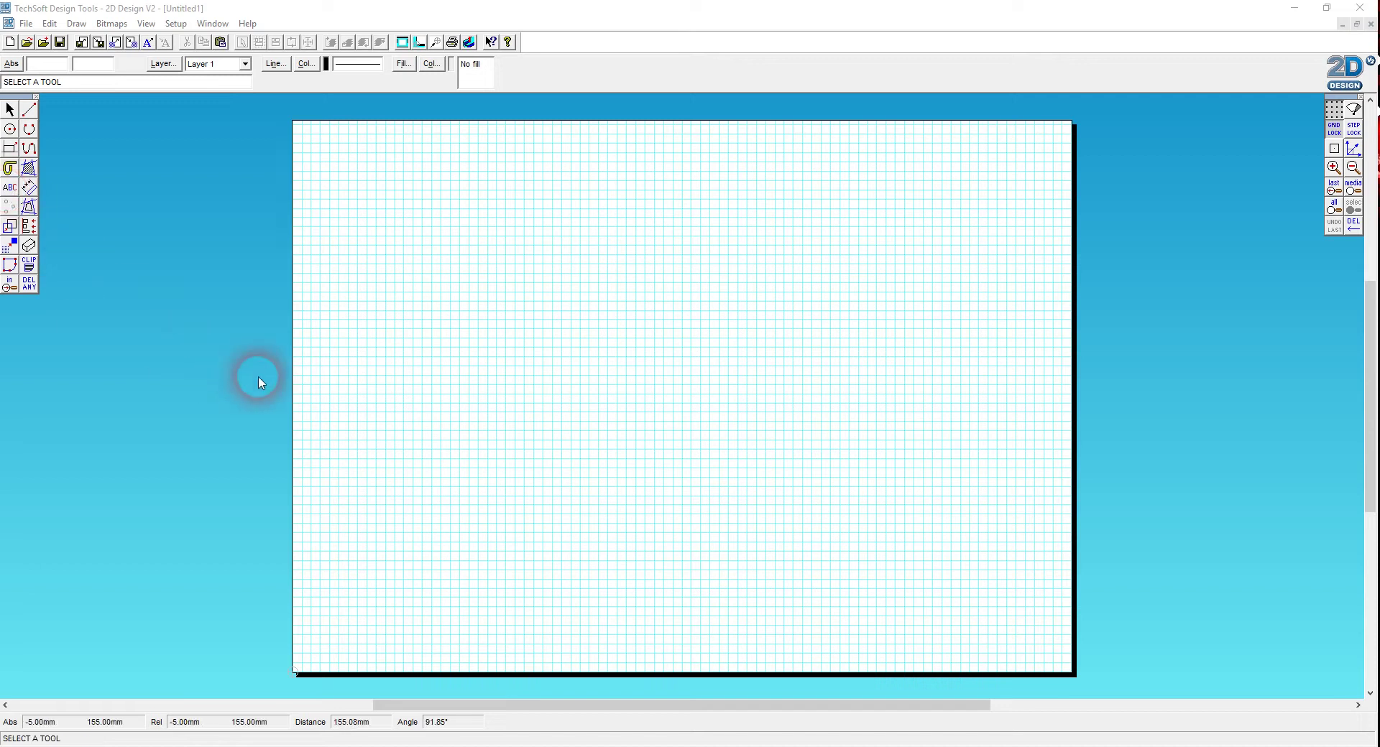
pyautogui.click(565, 439)
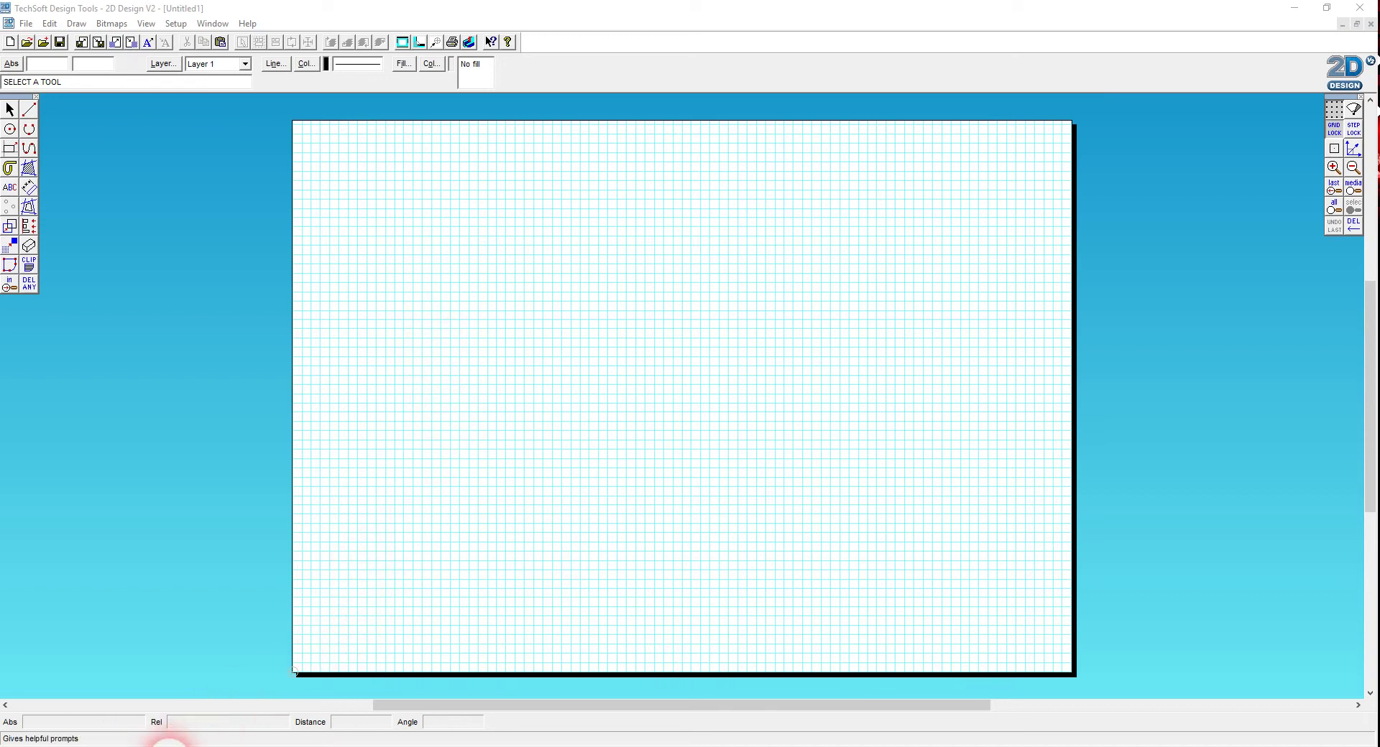
pyautogui.moveTo(170, 744)
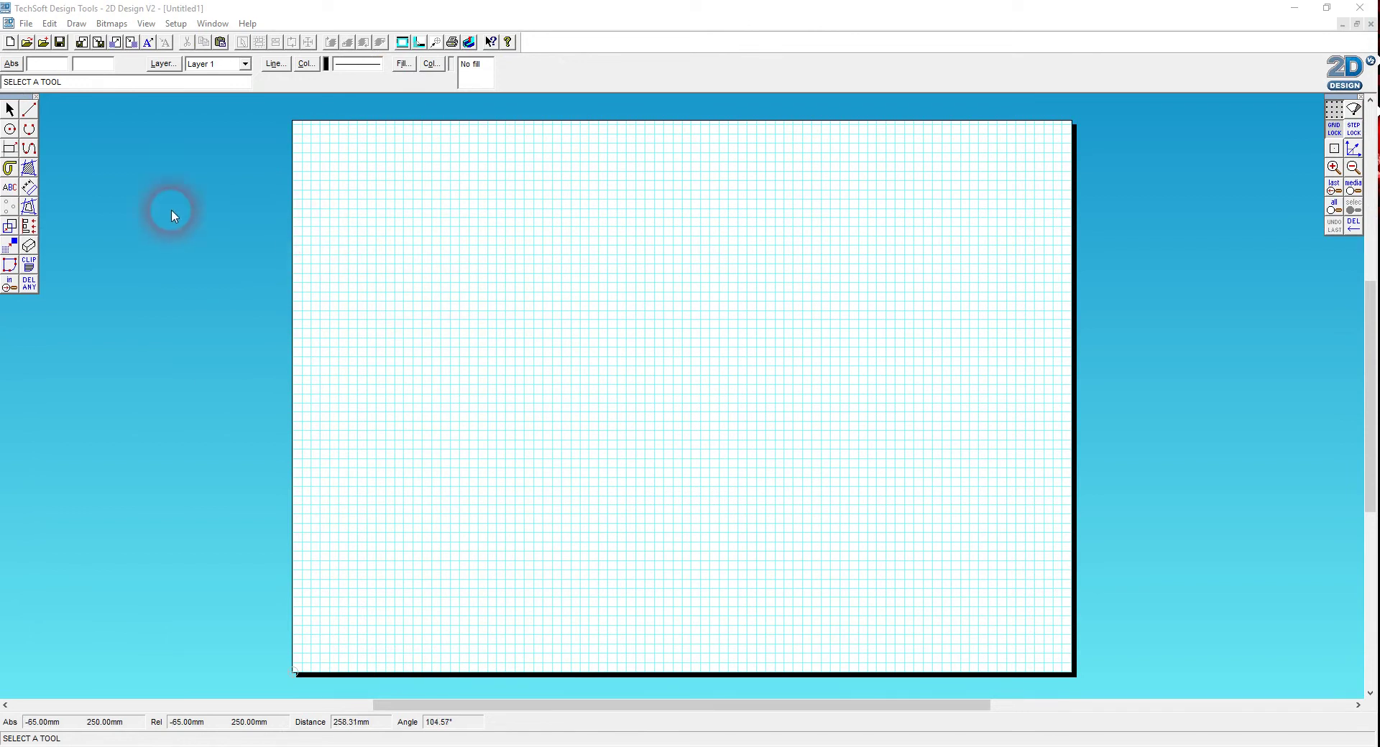
# Draw a rectangle with its first corner near the top-left of the sheet.
pyautogui.click(10, 148)
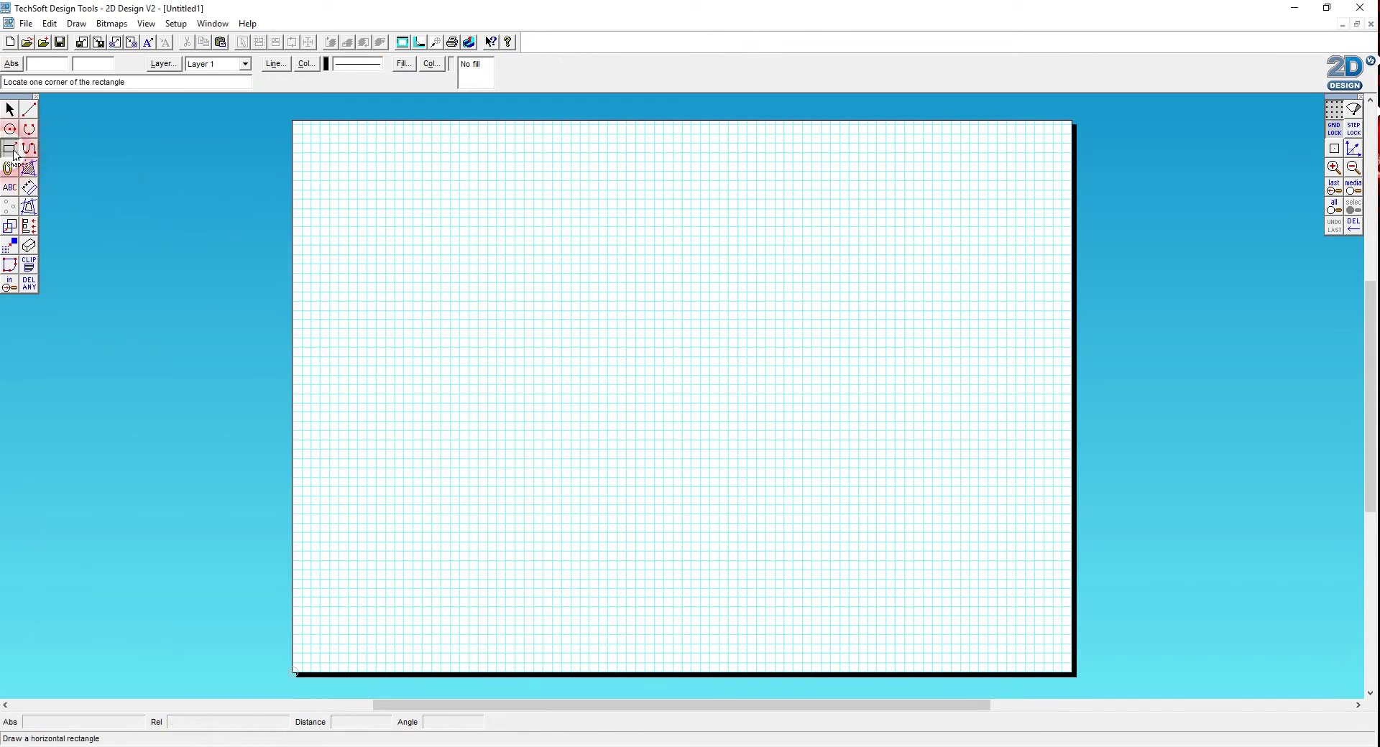
pyautogui.click(301, 125)
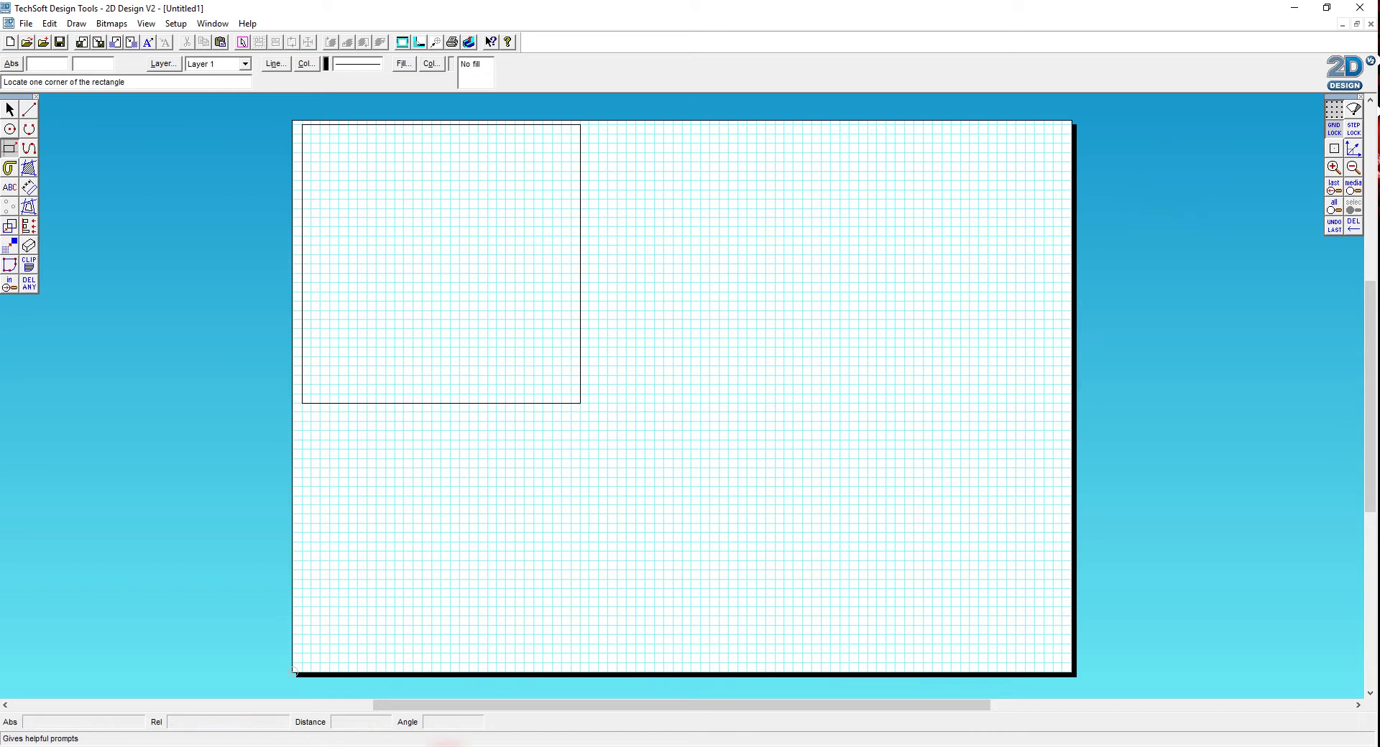
pyautogui.hotkey('alt', 'Tab')
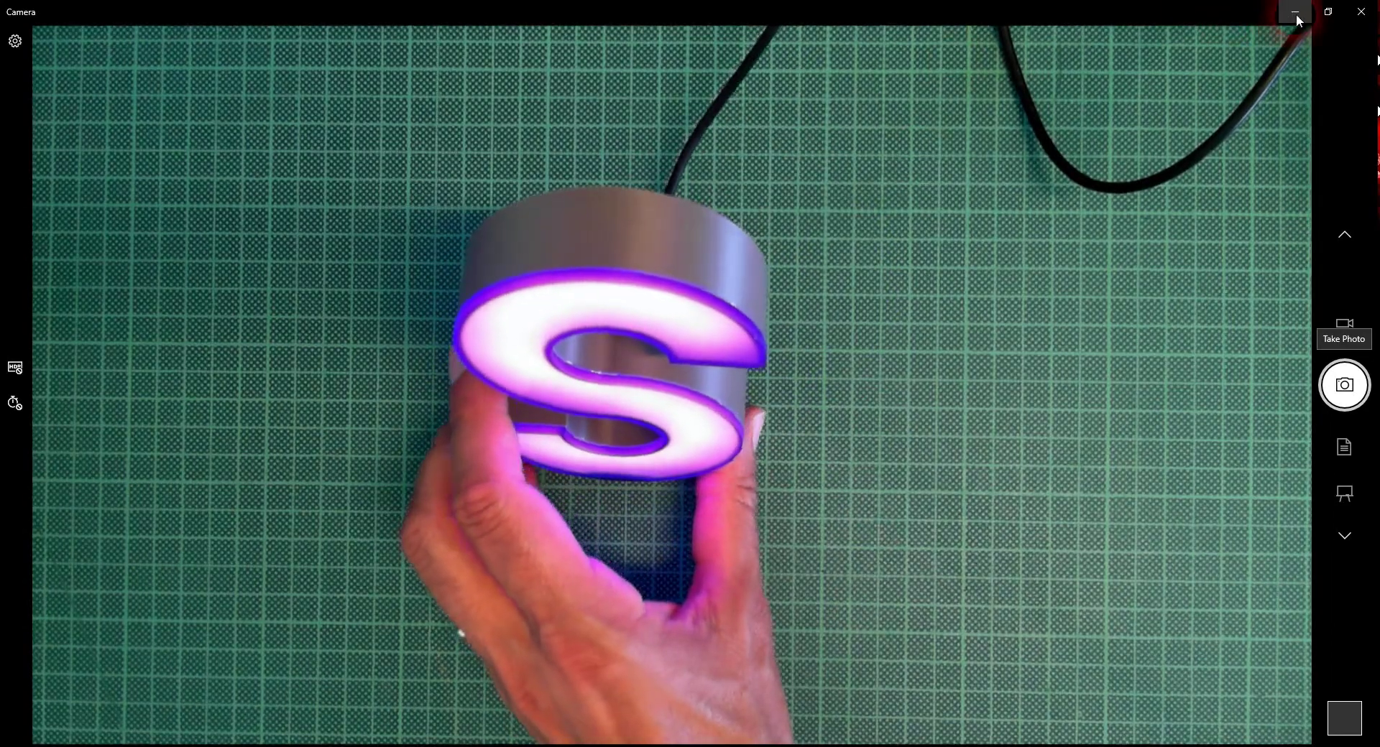
pyautogui.click(1294, 11)
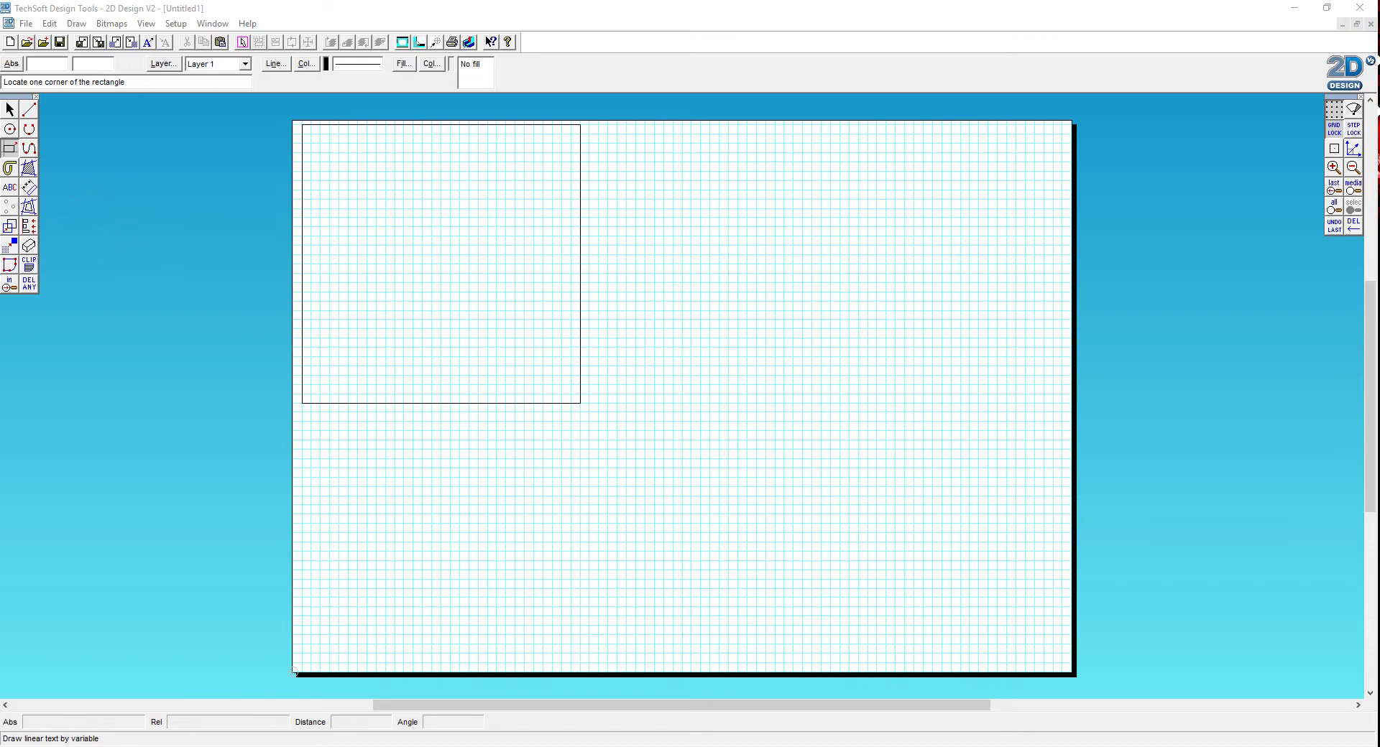
# Arrange 2D Design on the left beside a smaller Fusion 360 window showing the S sketch.
pyautogui.moveTo(1376, 237)
pyautogui.mouseDown()
pyautogui.moveTo(1001, 239)
pyautogui.moveTo(1376, 259)
pyautogui.mouseUp()
pyautogui.click(107, 216)
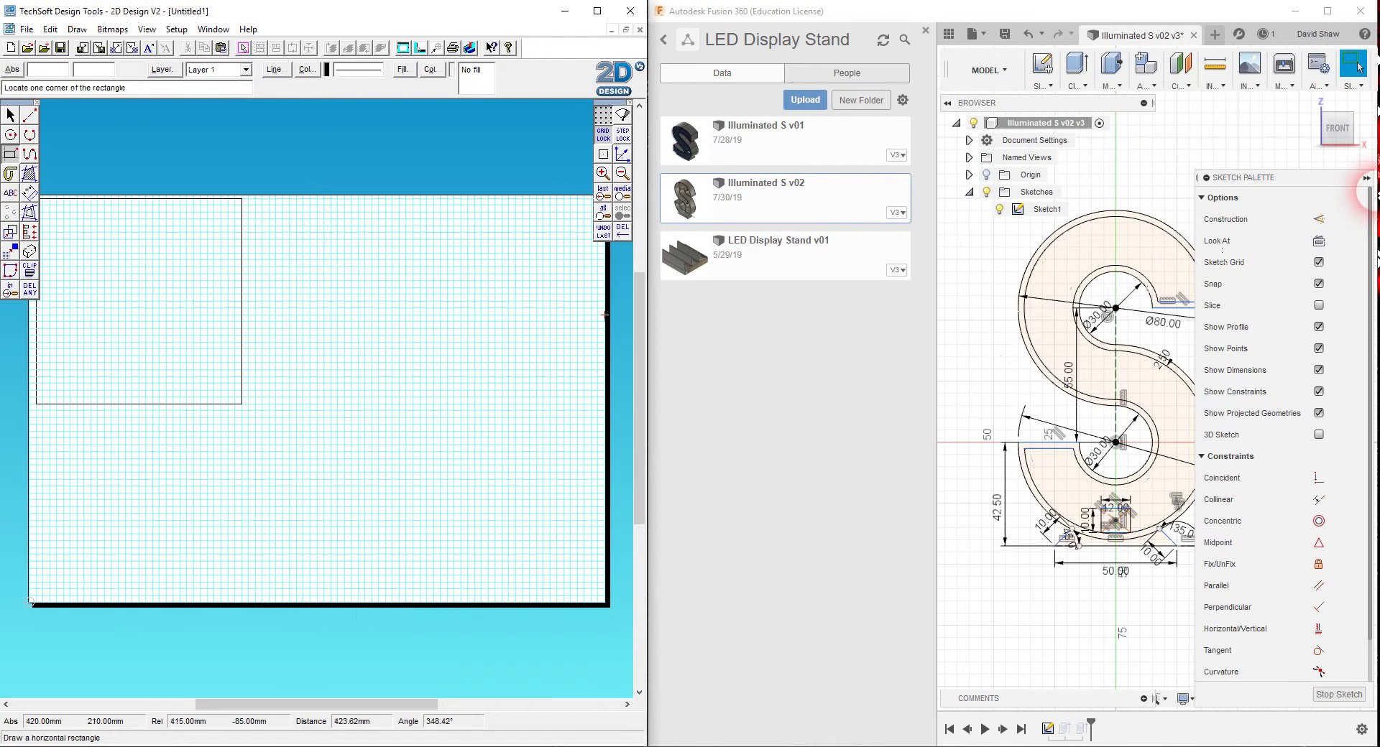
pyautogui.click(1366, 178)
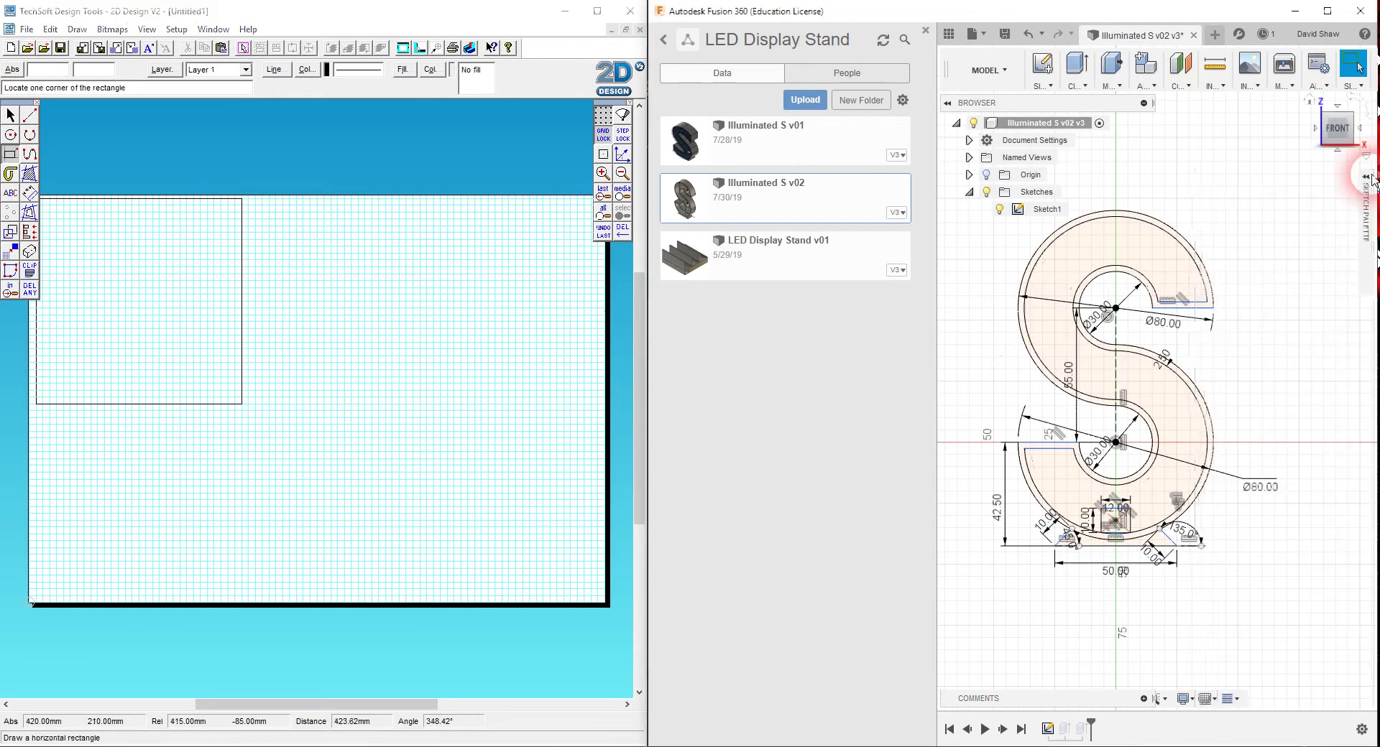
pyautogui.click(950, 36)
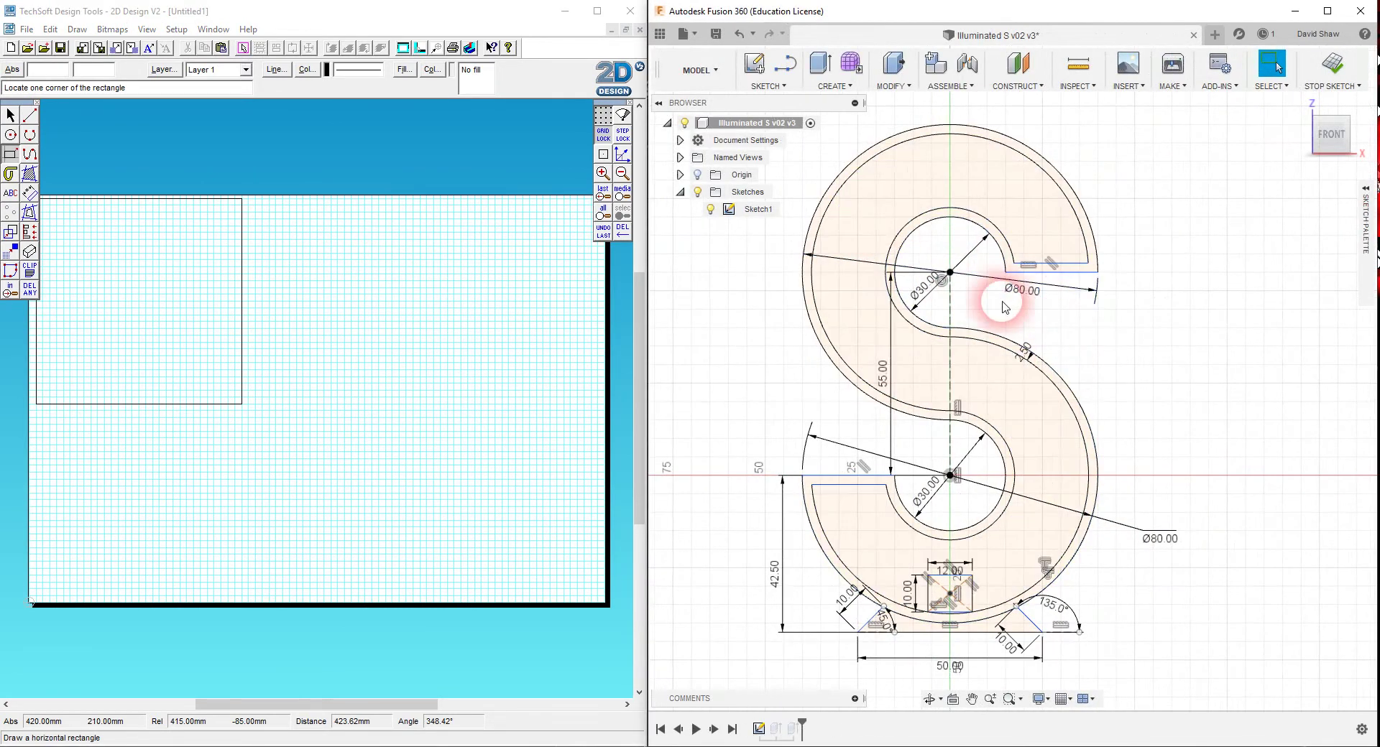
pyautogui.click(605, 174)
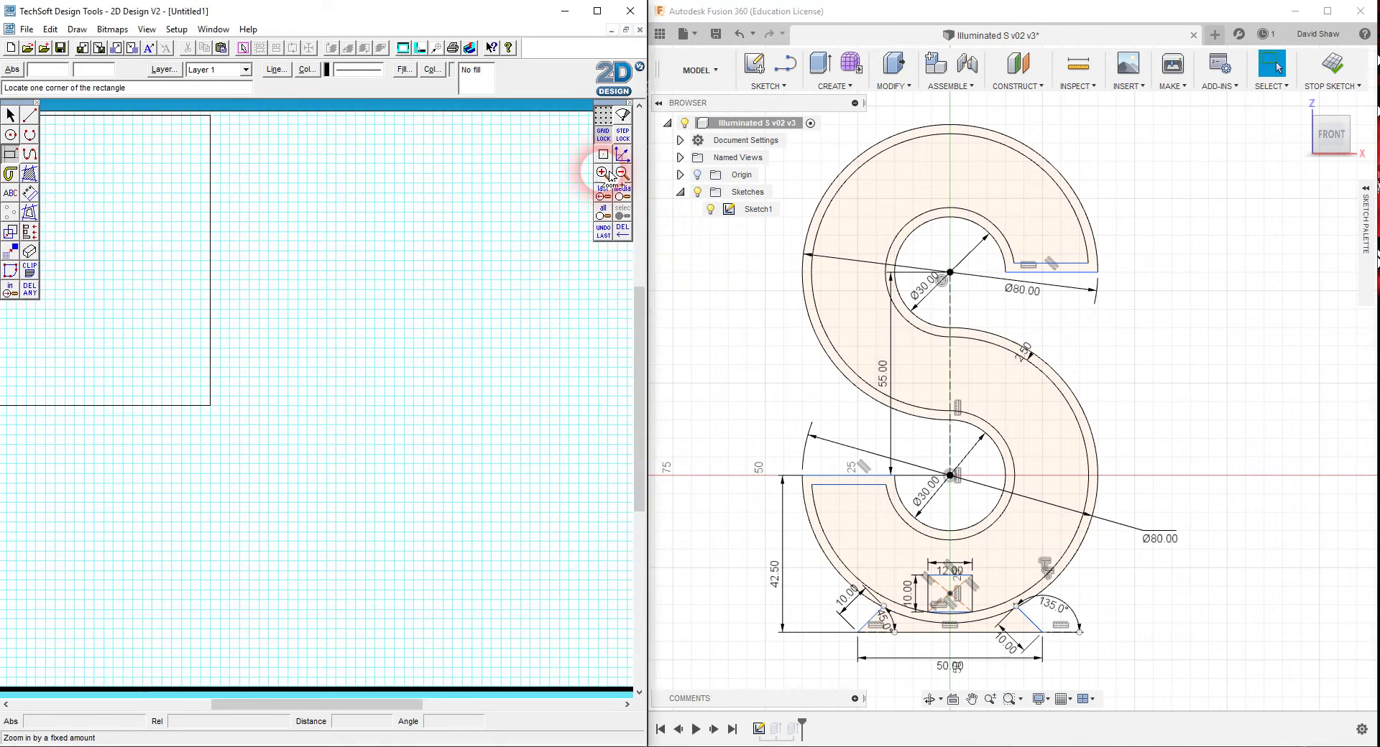
pyautogui.moveTo(648, 291); pyautogui.dragTo(820, 309)
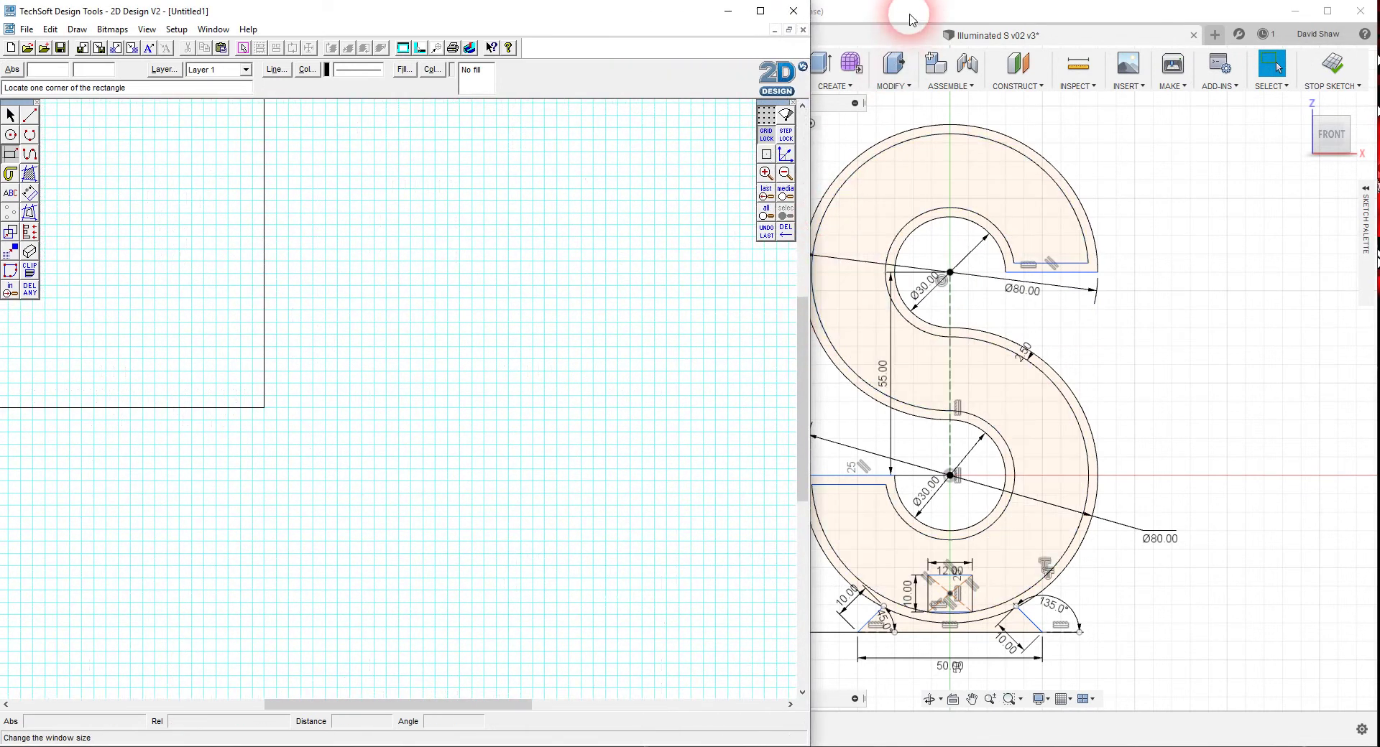
pyautogui.moveTo(896, 15); pyautogui.dragTo(1376, 172)
pyautogui.click(172, 179)
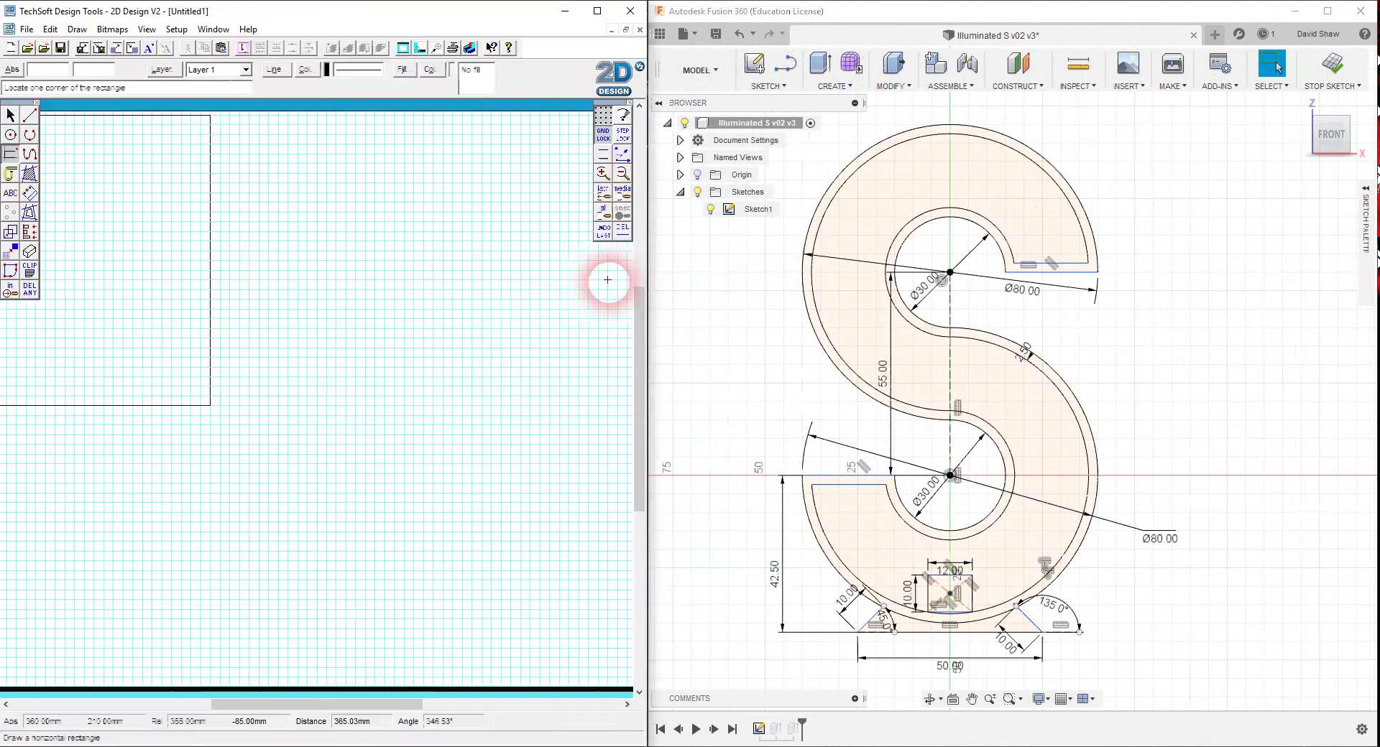
pyautogui.moveTo(643, 282); pyautogui.dragTo(664, 286)
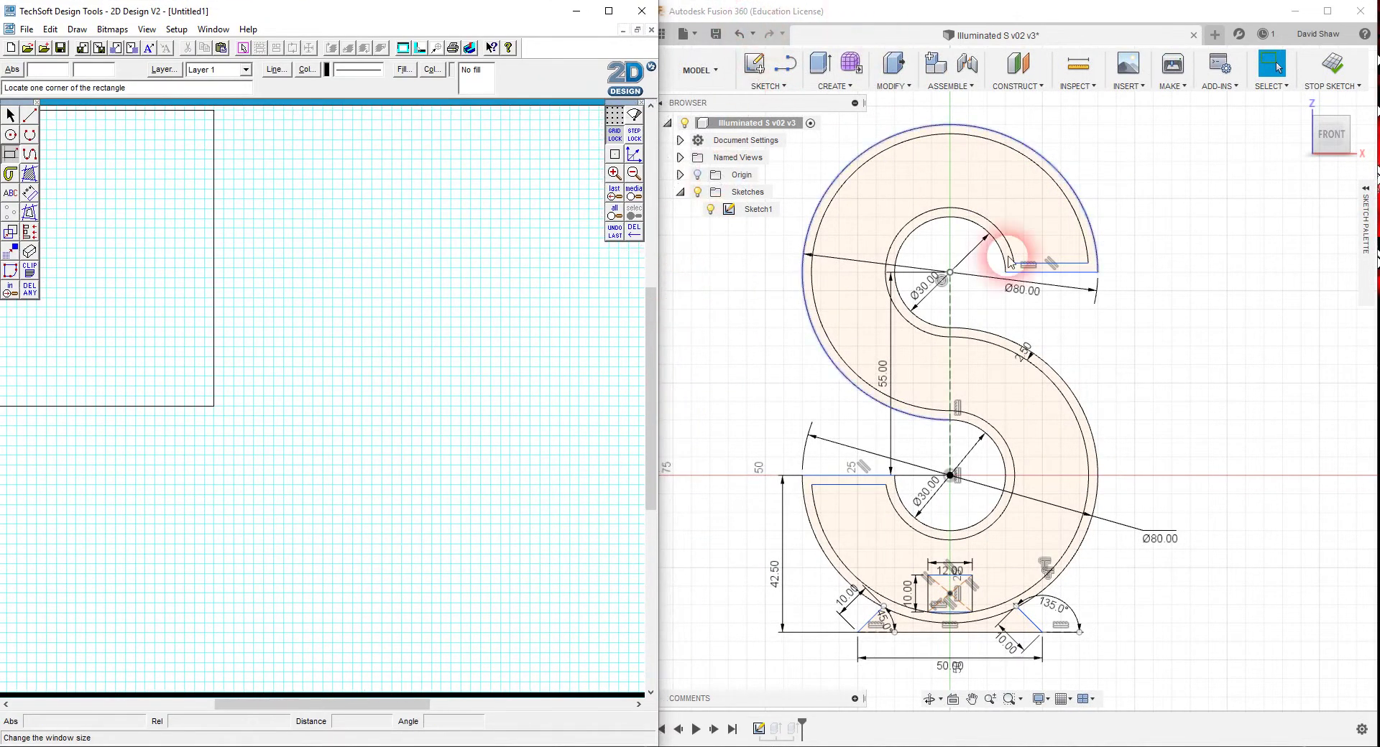
pyautogui.moveTo(368, 705); pyautogui.dragTo(307, 704)
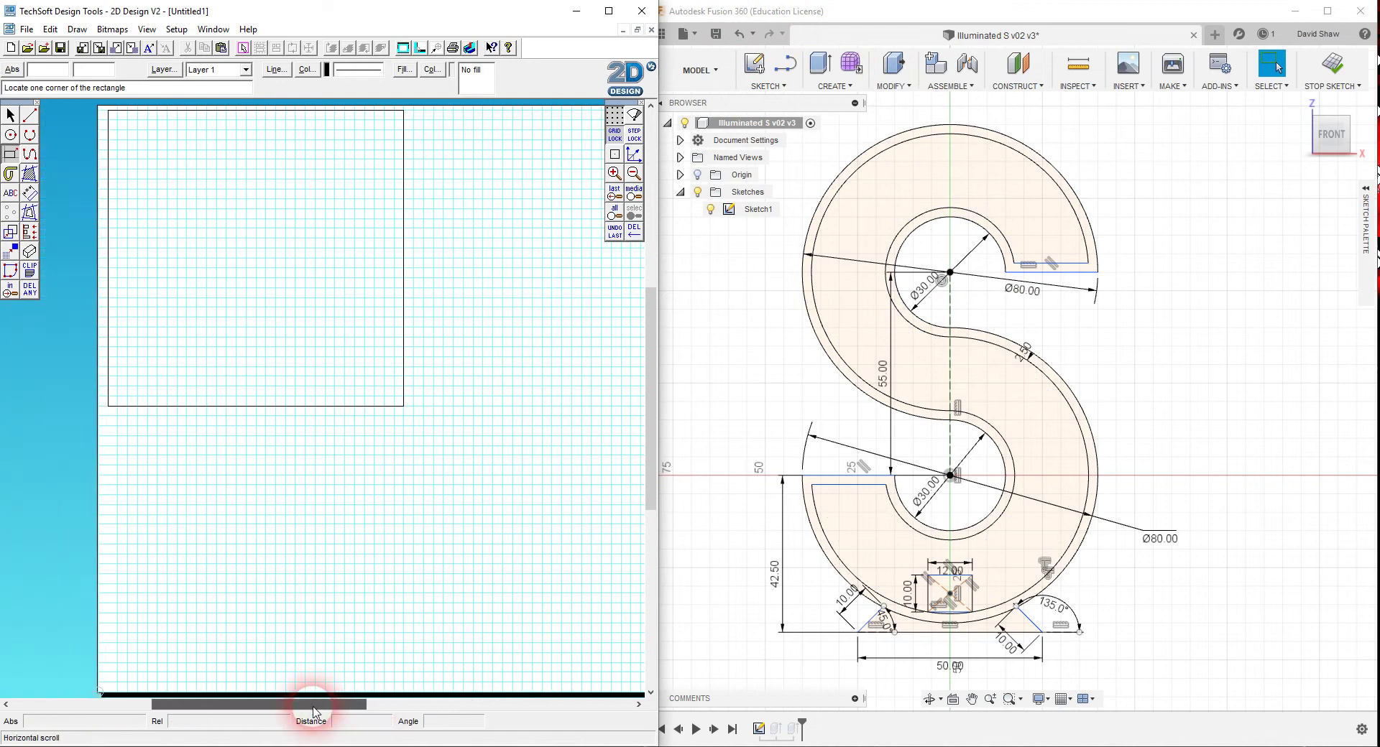
# Zoom Box around the square so it fills the drawing area.
pyautogui.press('z')
pyautogui.click(99, 425)
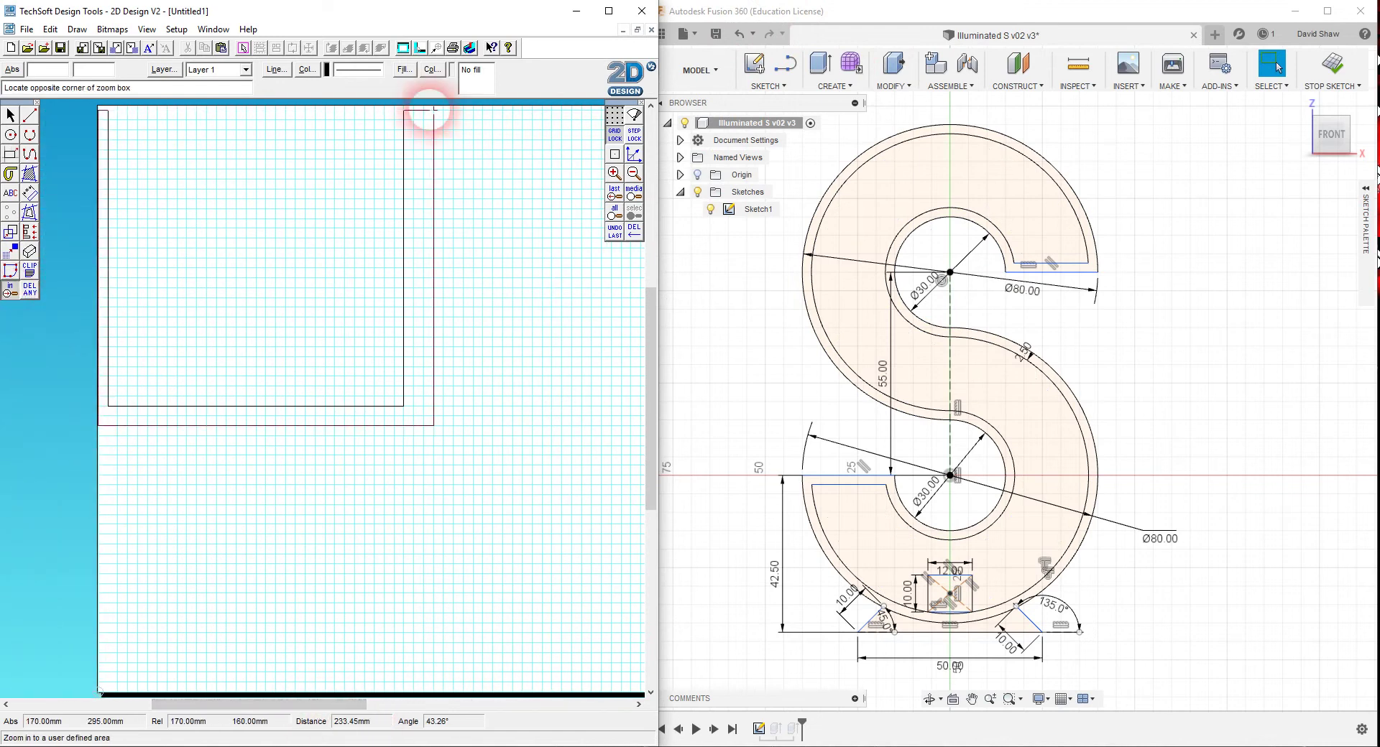
pyautogui.click(432, 105)
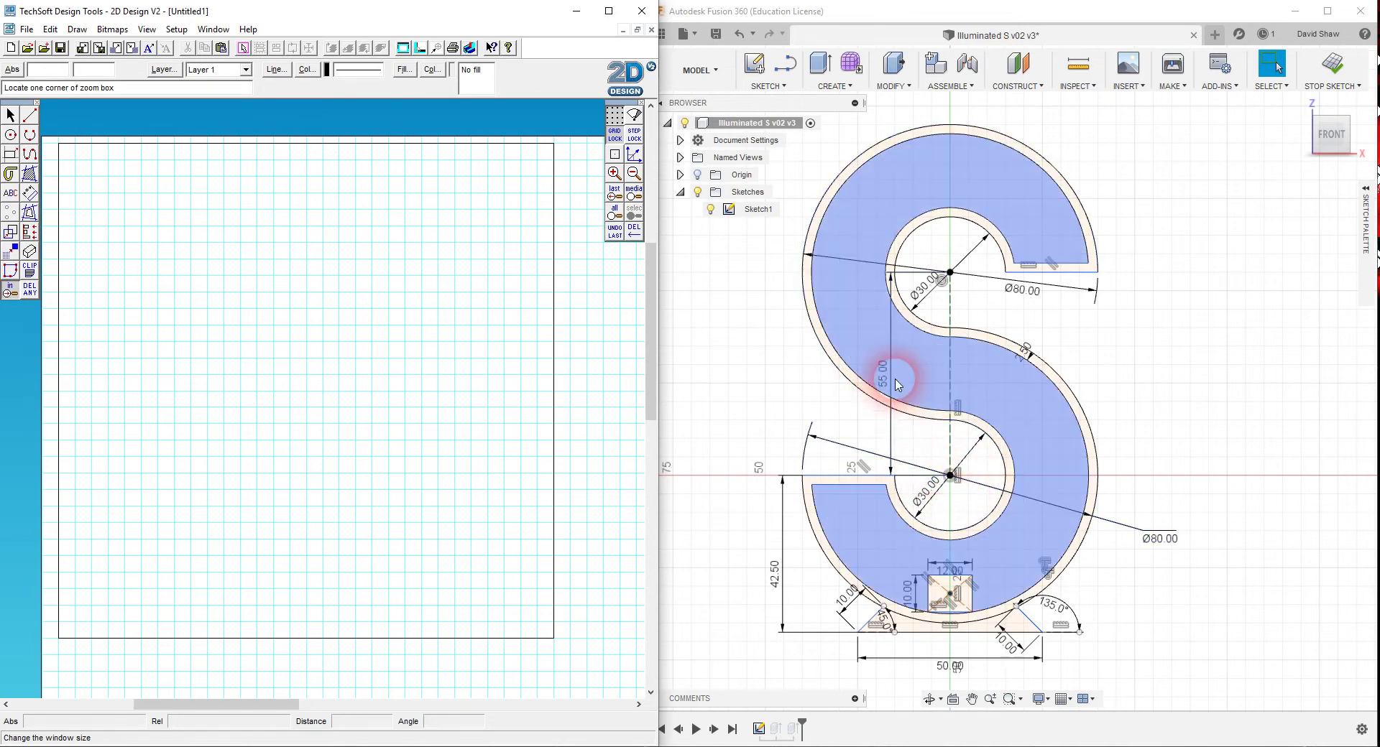
pyautogui.click(30, 193)
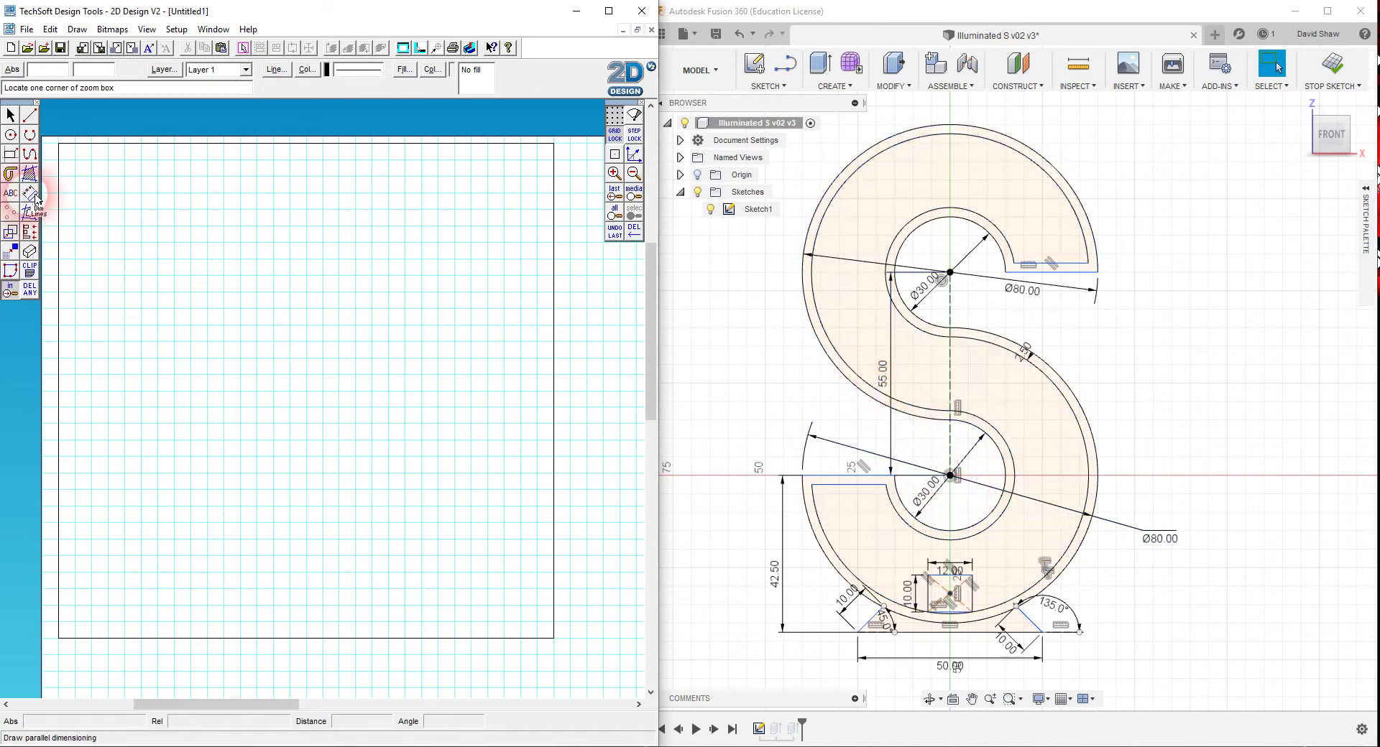
# Draw a vertical 55 mm parallel dimension inside the box, placed to the left.
pyautogui.rightClick(630, 137)
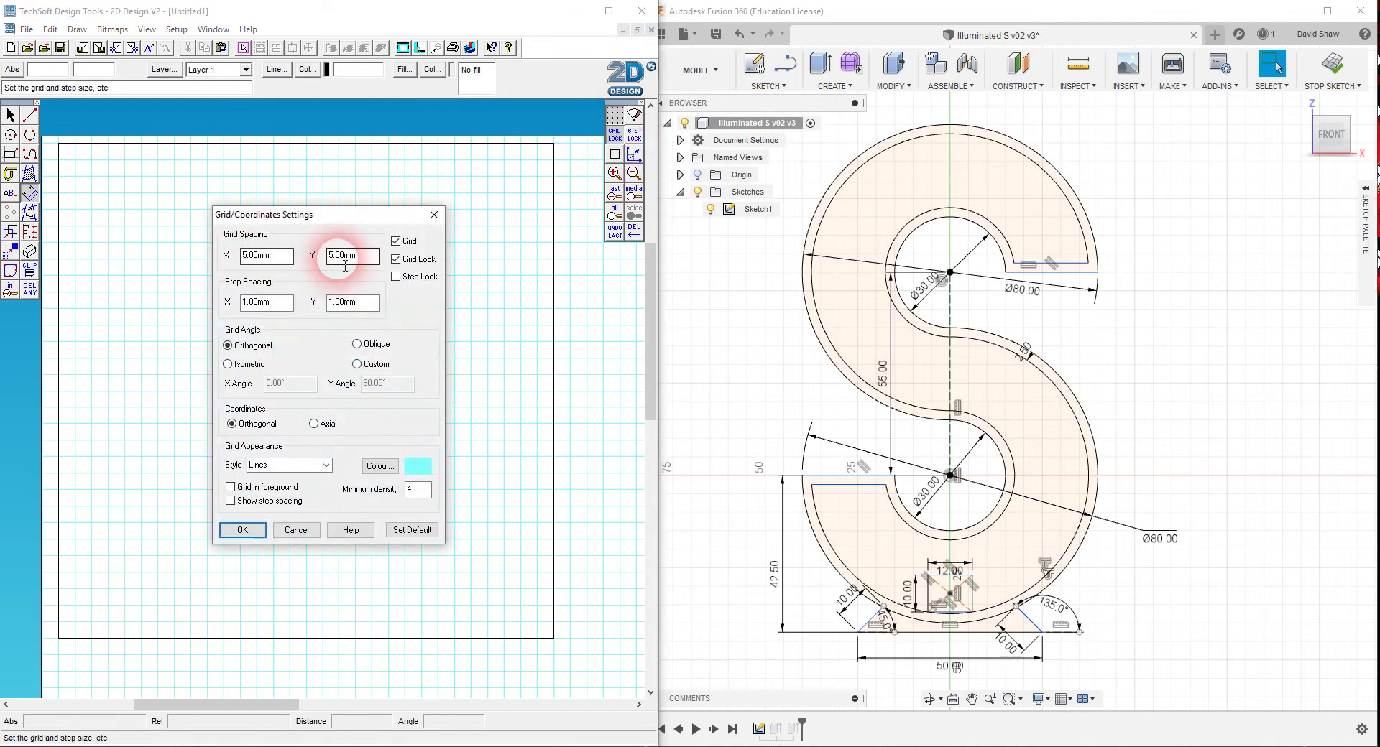
pyautogui.click(249, 537)
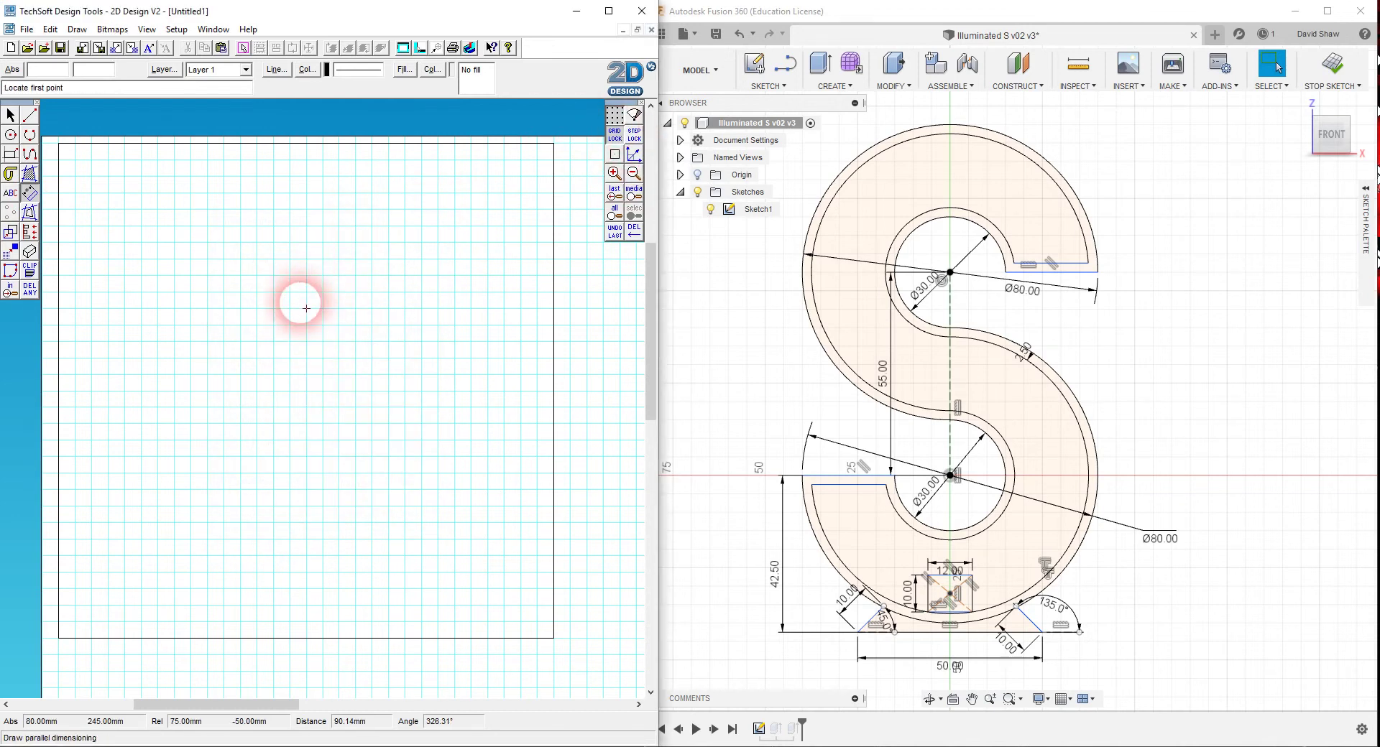
pyautogui.click(290, 292)
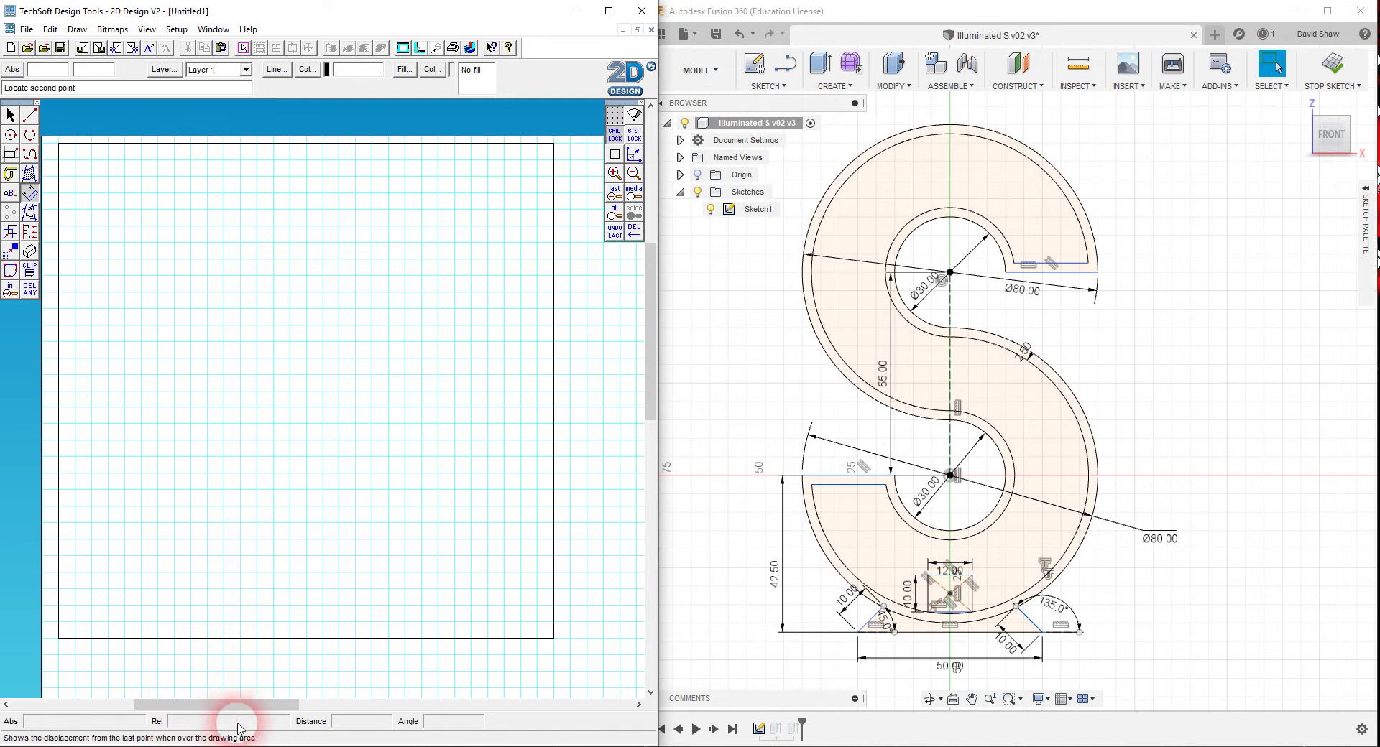
pyautogui.click(289, 469)
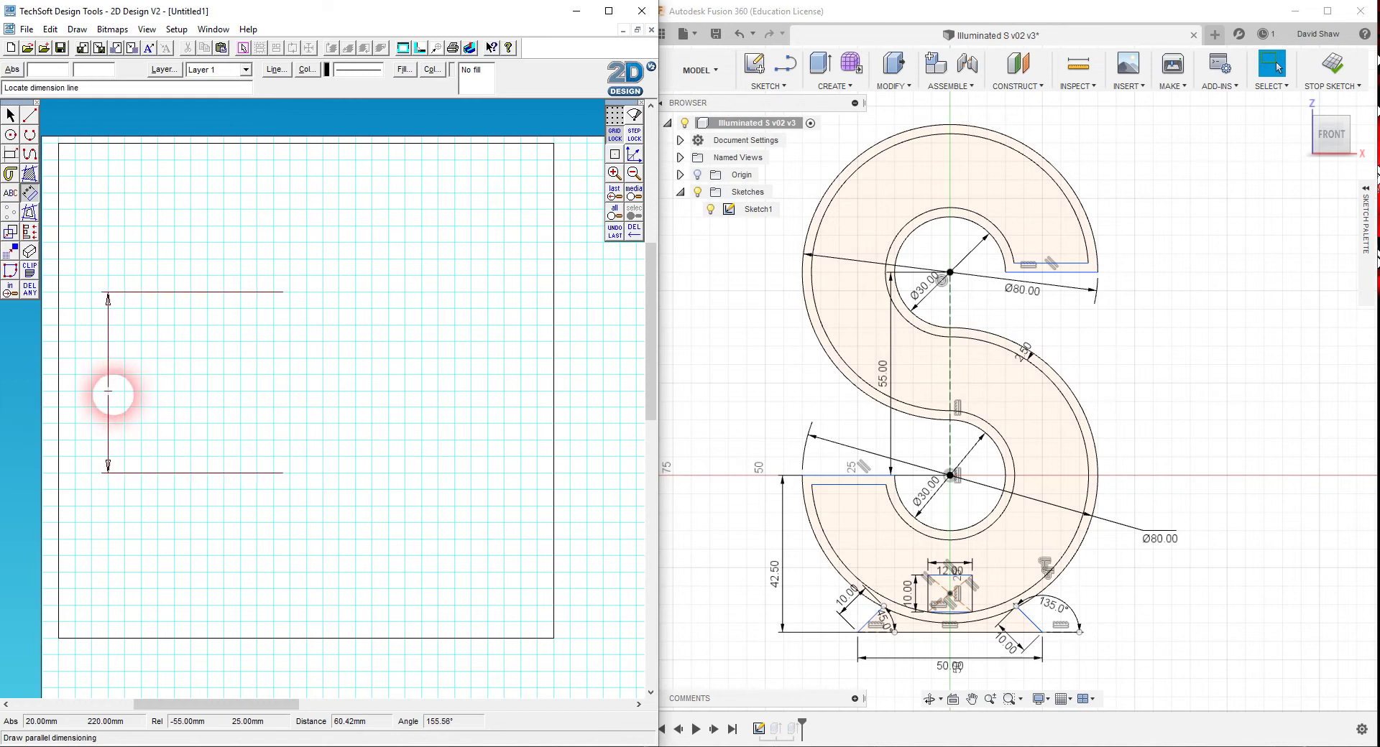
pyautogui.click(108, 392)
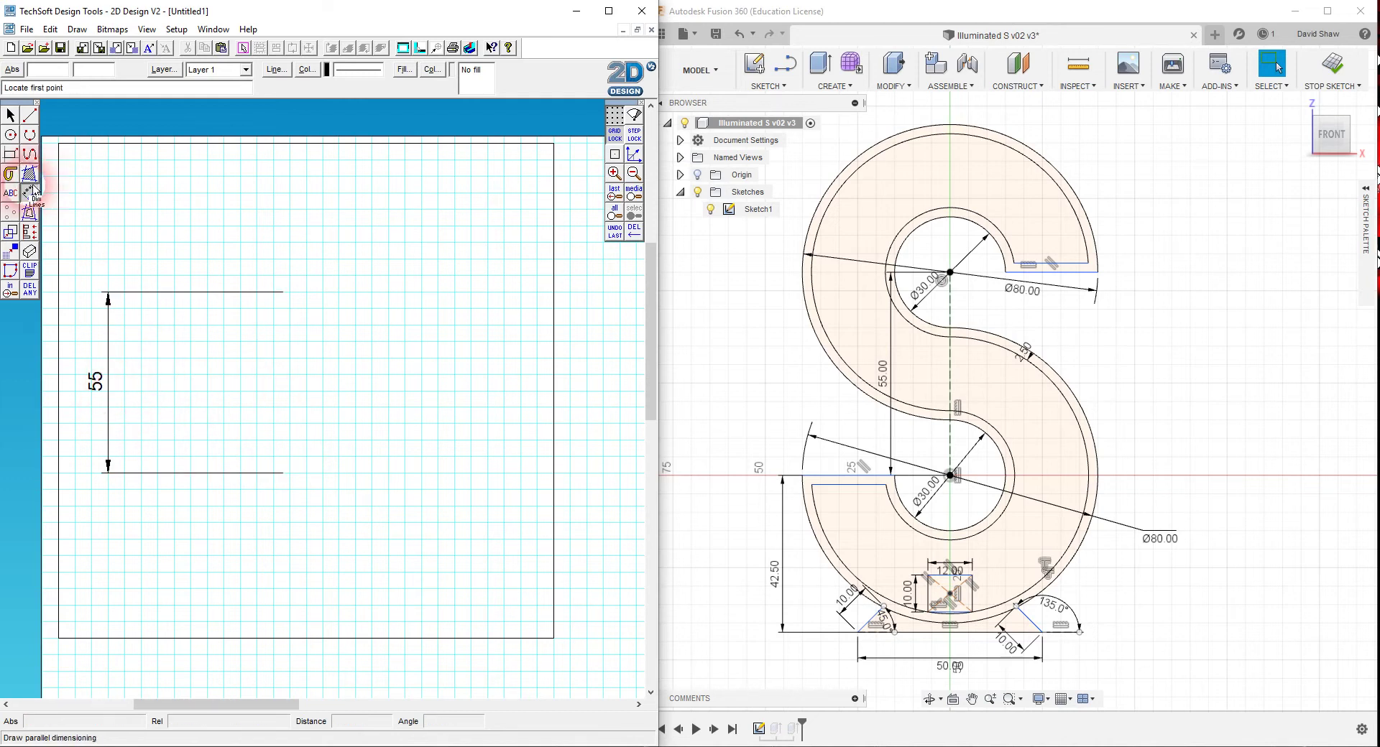
# Move the tools palette right and choose the centre-and-radius circle mode.
pyautogui.click(10, 137)
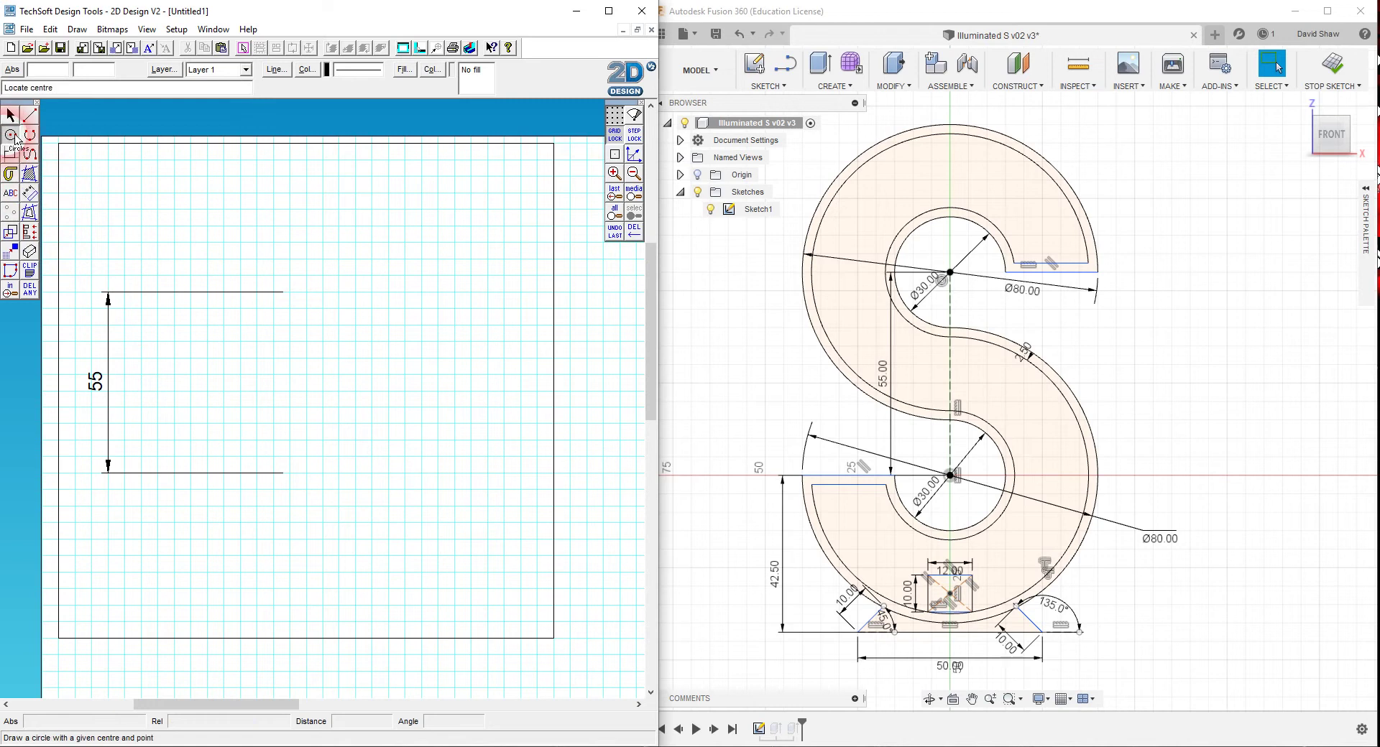
pyautogui.moveTo(14, 105); pyautogui.dragTo(616, 317)
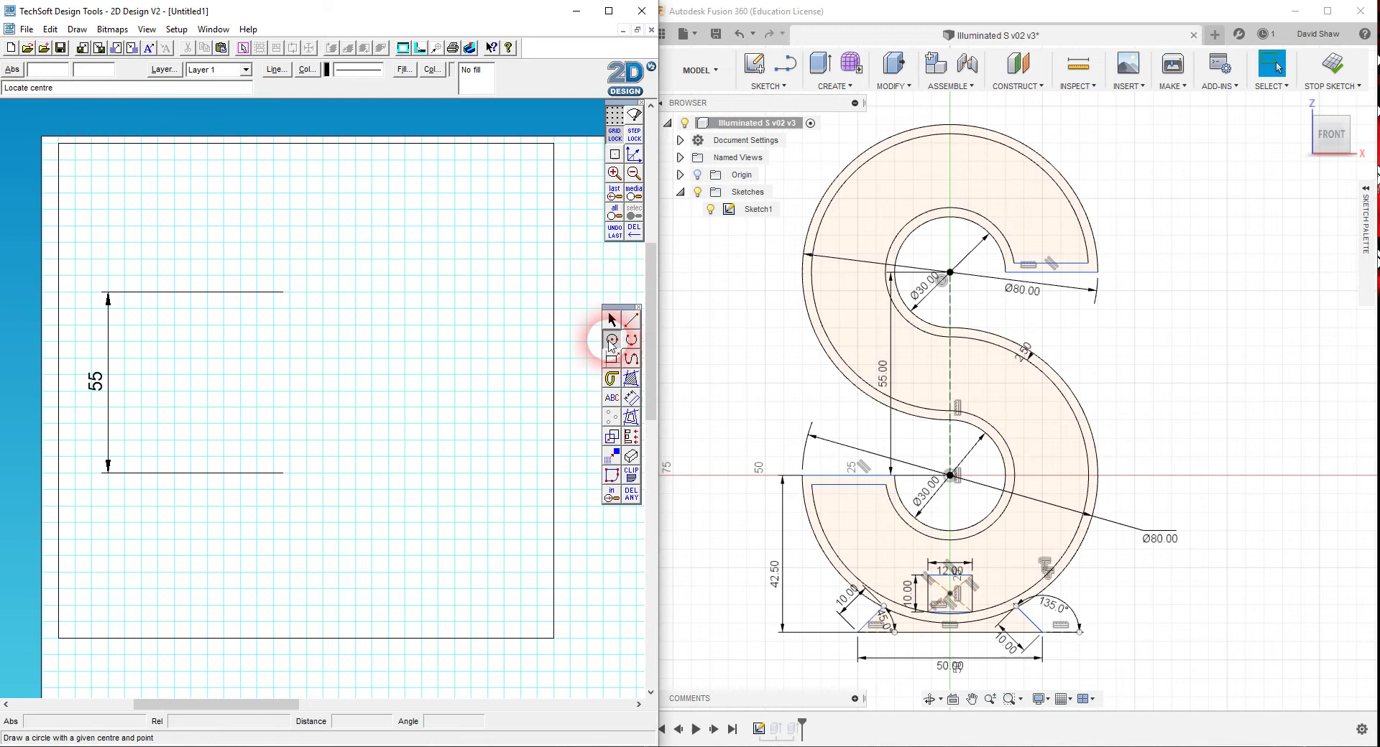
pyautogui.click(611, 340)
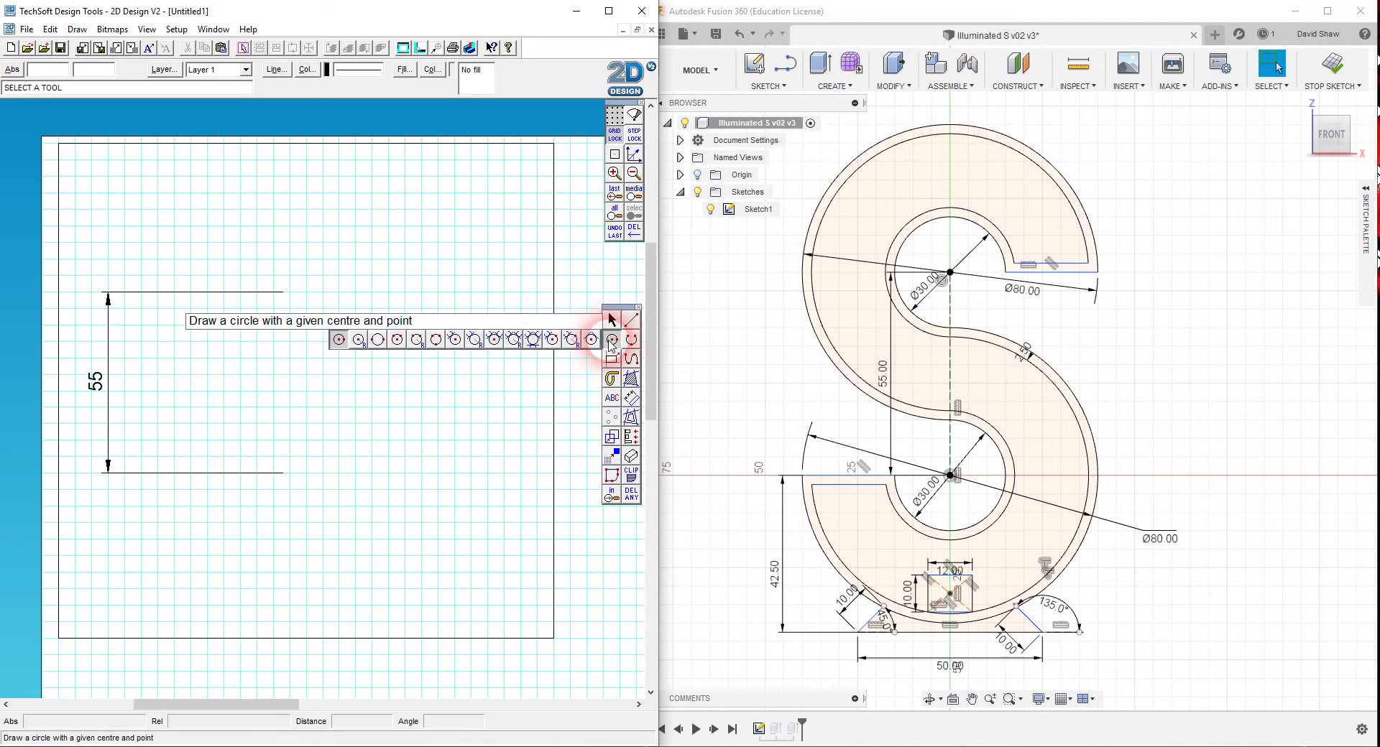
pyautogui.click(611, 343)
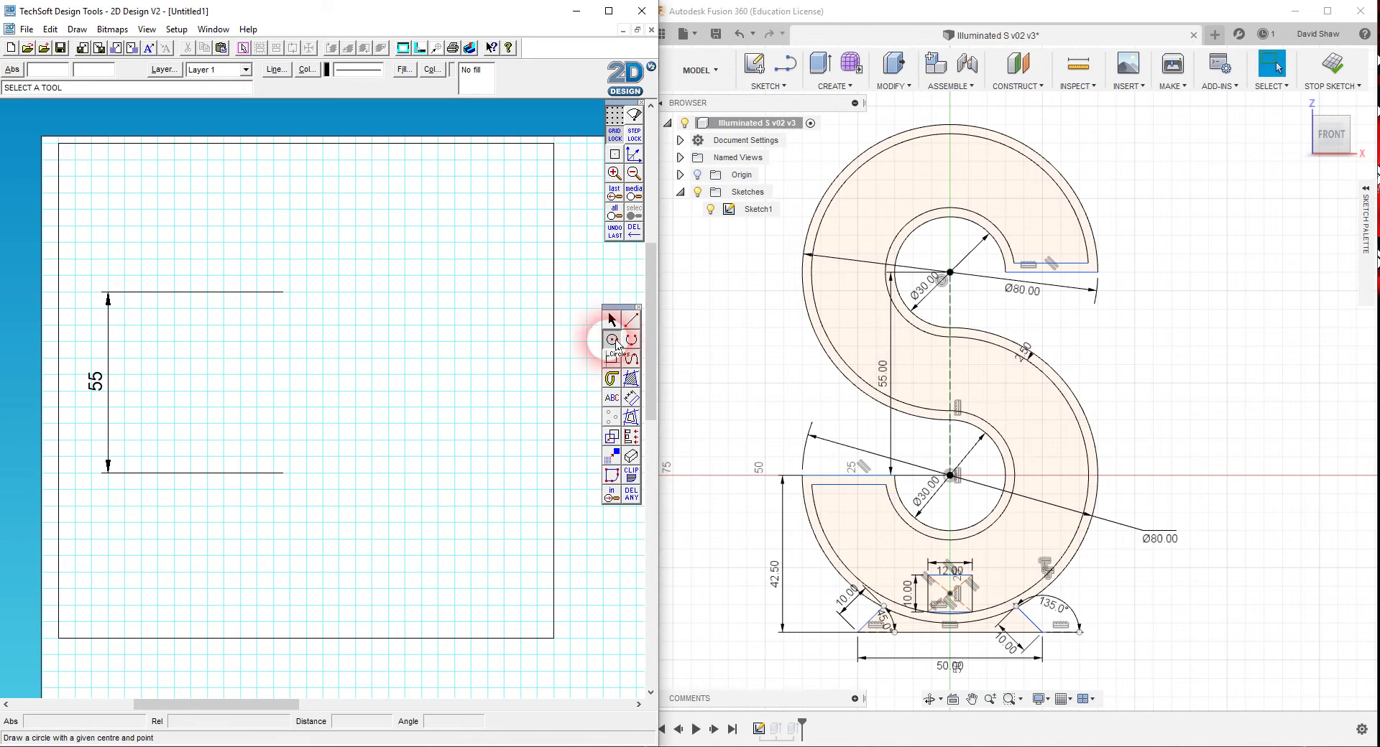
pyautogui.click(611, 342)
pyautogui.click(360, 342)
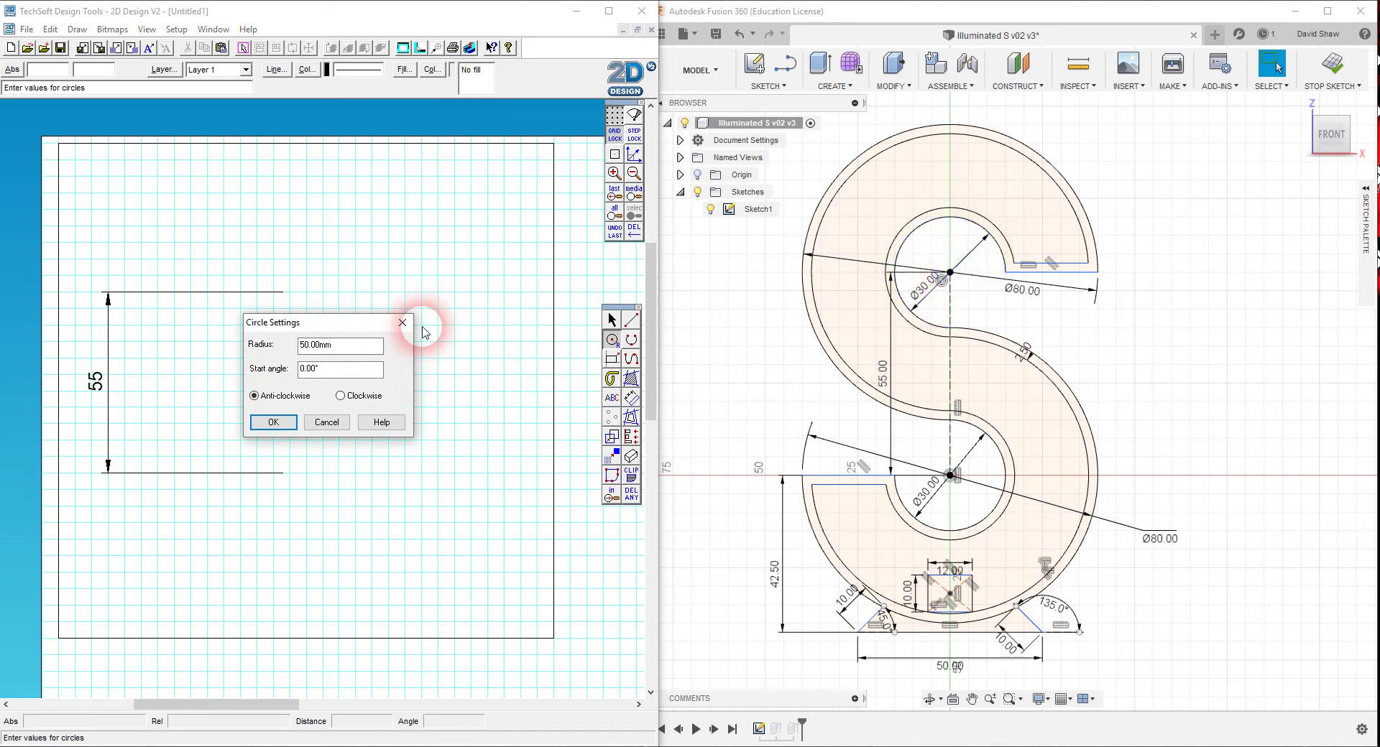
# Set radius 15 and centre circles on the top and bottom ends of the 55 dimension.
pyautogui.doubleClick(362, 345)
pyautogui.write('15')
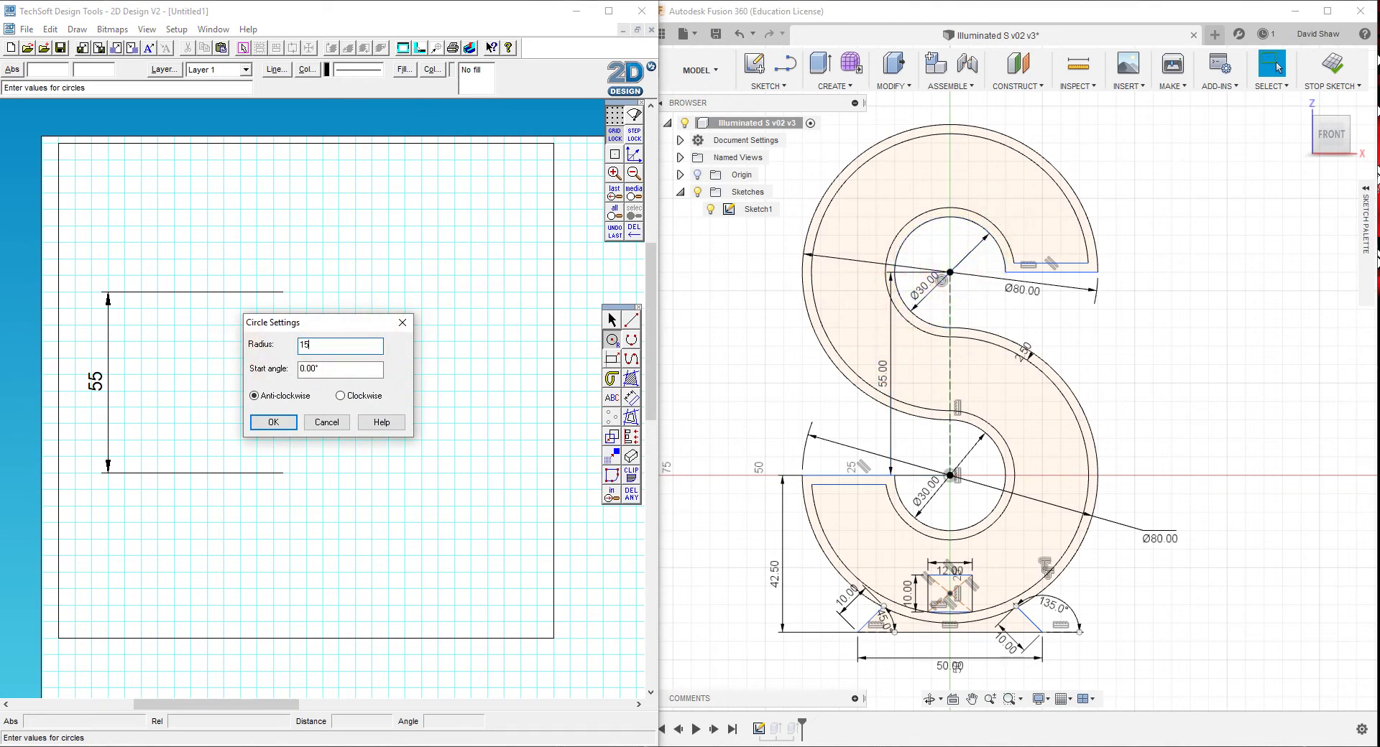
pyautogui.press('Return')
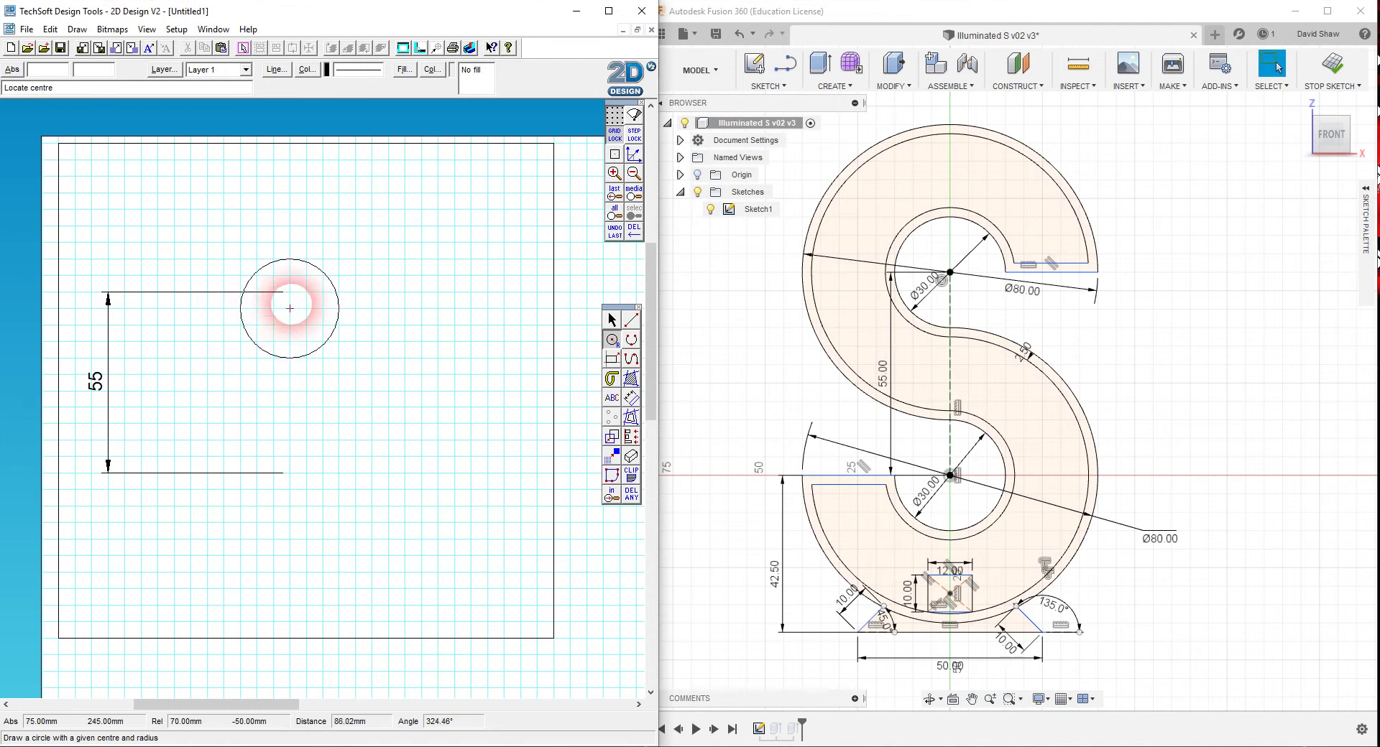
pyautogui.click(289, 292)
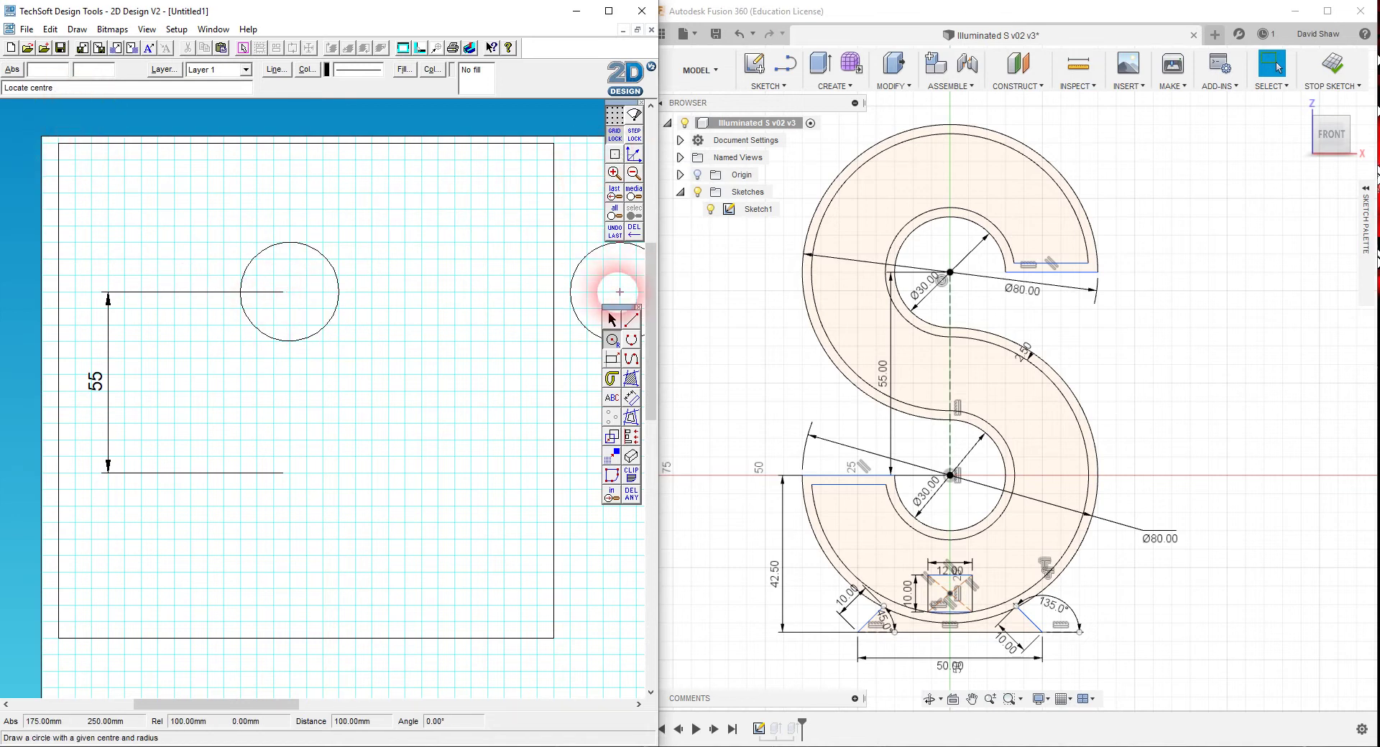
pyautogui.click(611, 320)
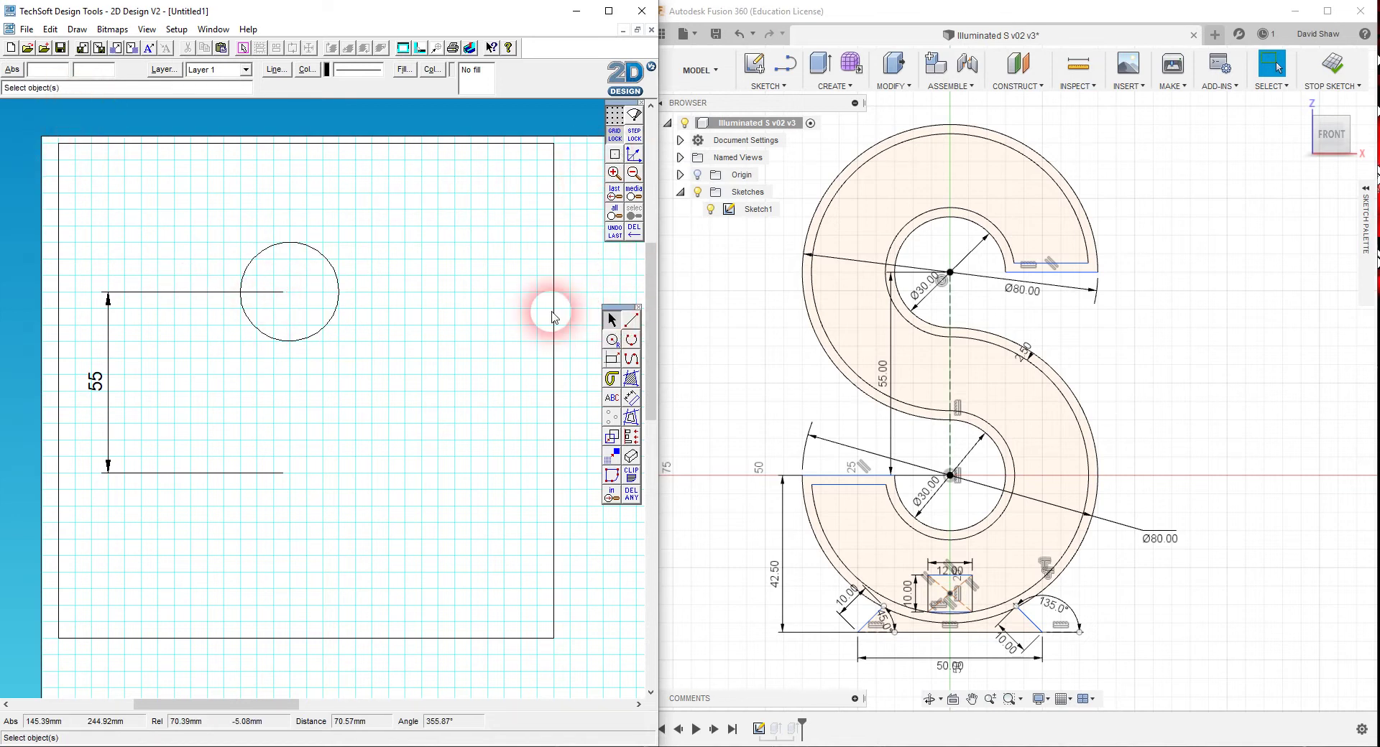
pyautogui.click(612, 340)
pyautogui.click(270, 425)
pyautogui.click(290, 473)
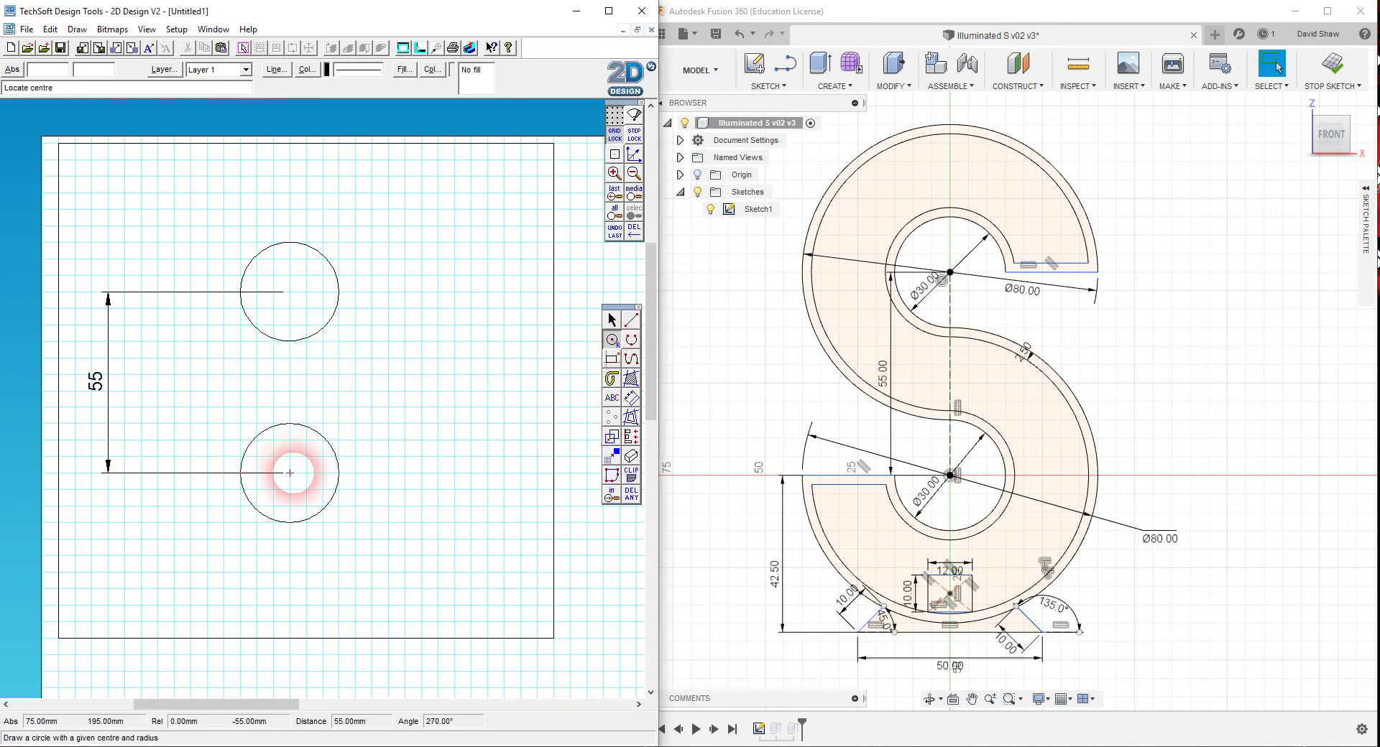
# Draw radius-40 circles concentric with the upper and lower radius-15 circles.
pyautogui.doubleClick(614, 343)
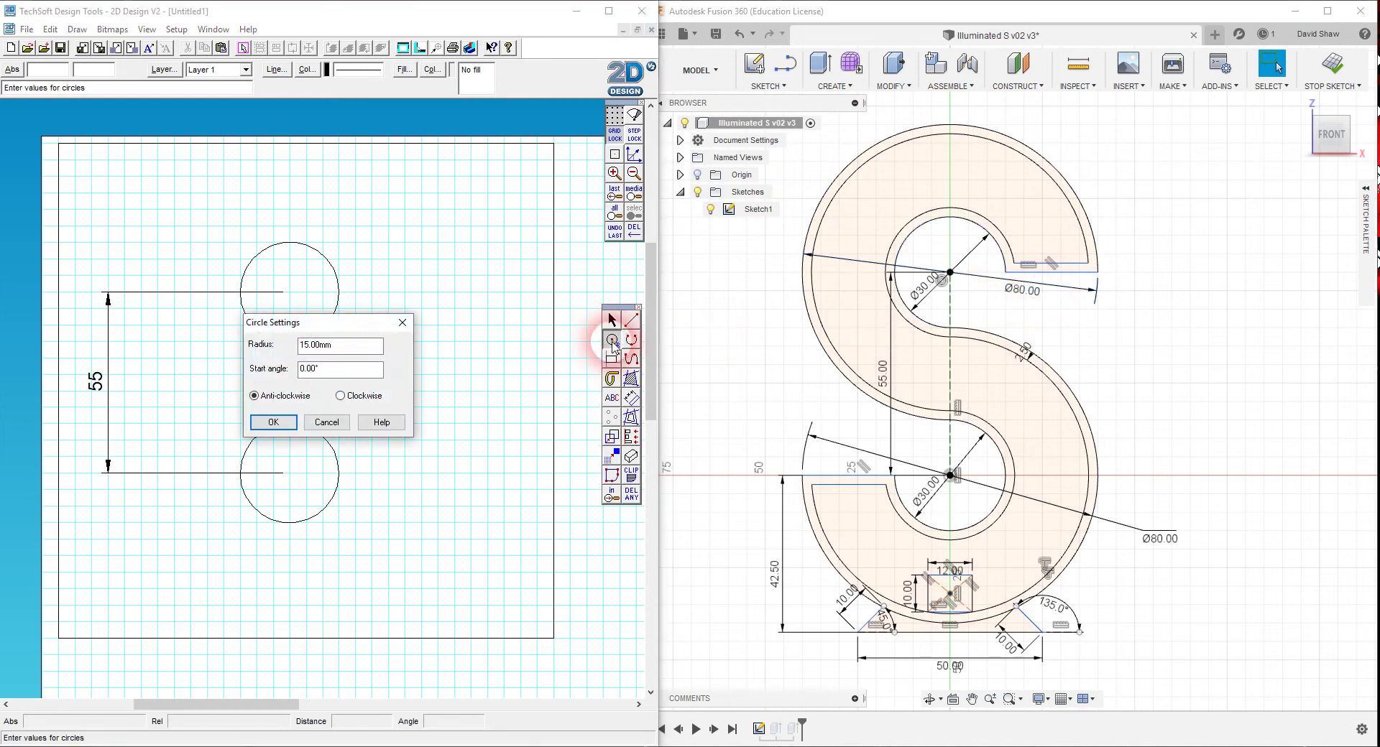
pyautogui.doubleClick(376, 346)
pyautogui.write('40')
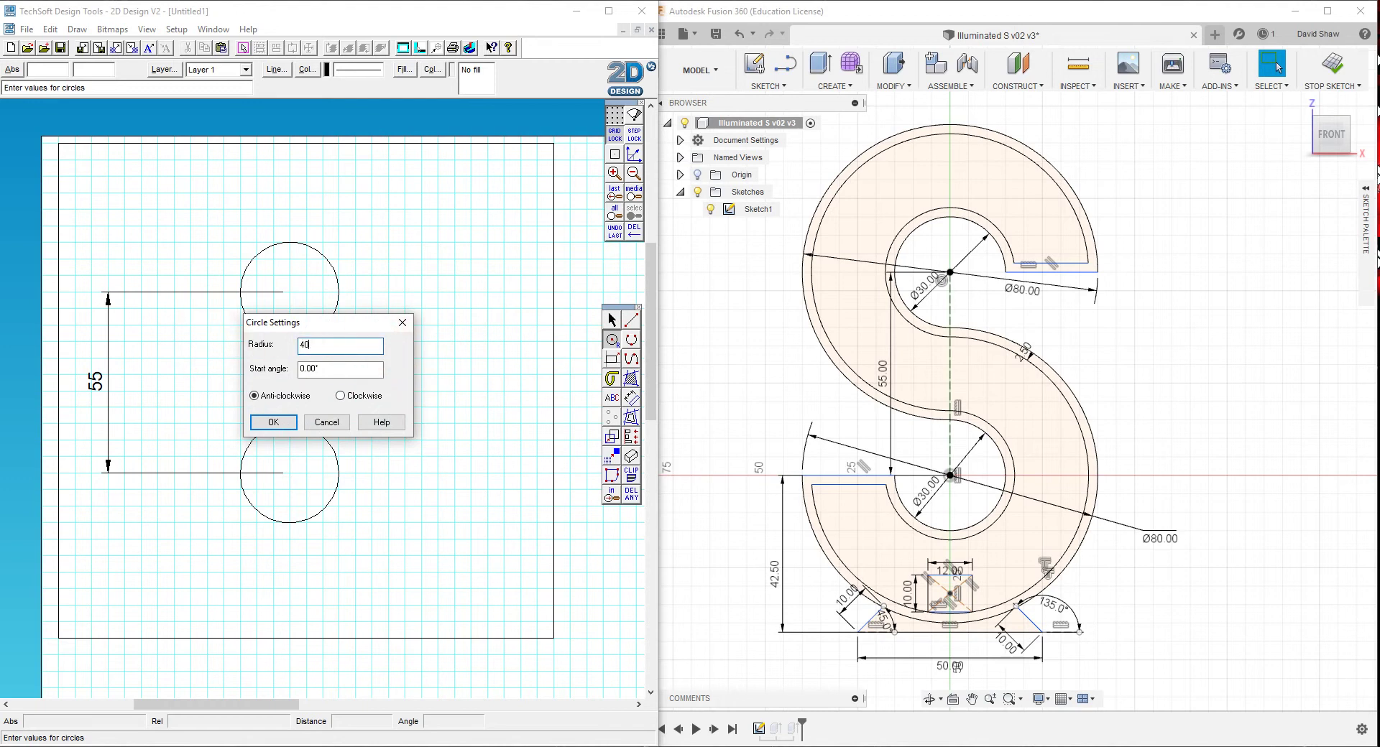
pyautogui.press('Return')
pyautogui.click(289, 292)
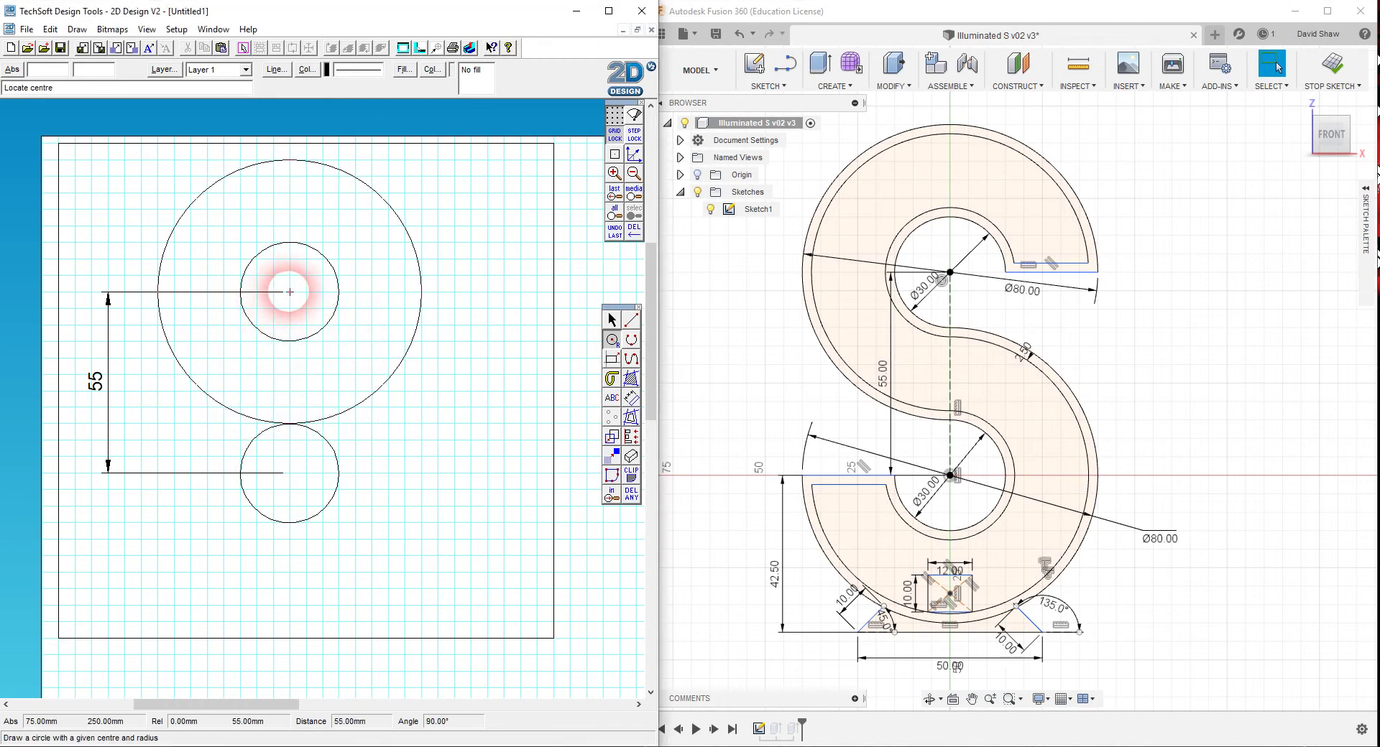
pyautogui.click(290, 473)
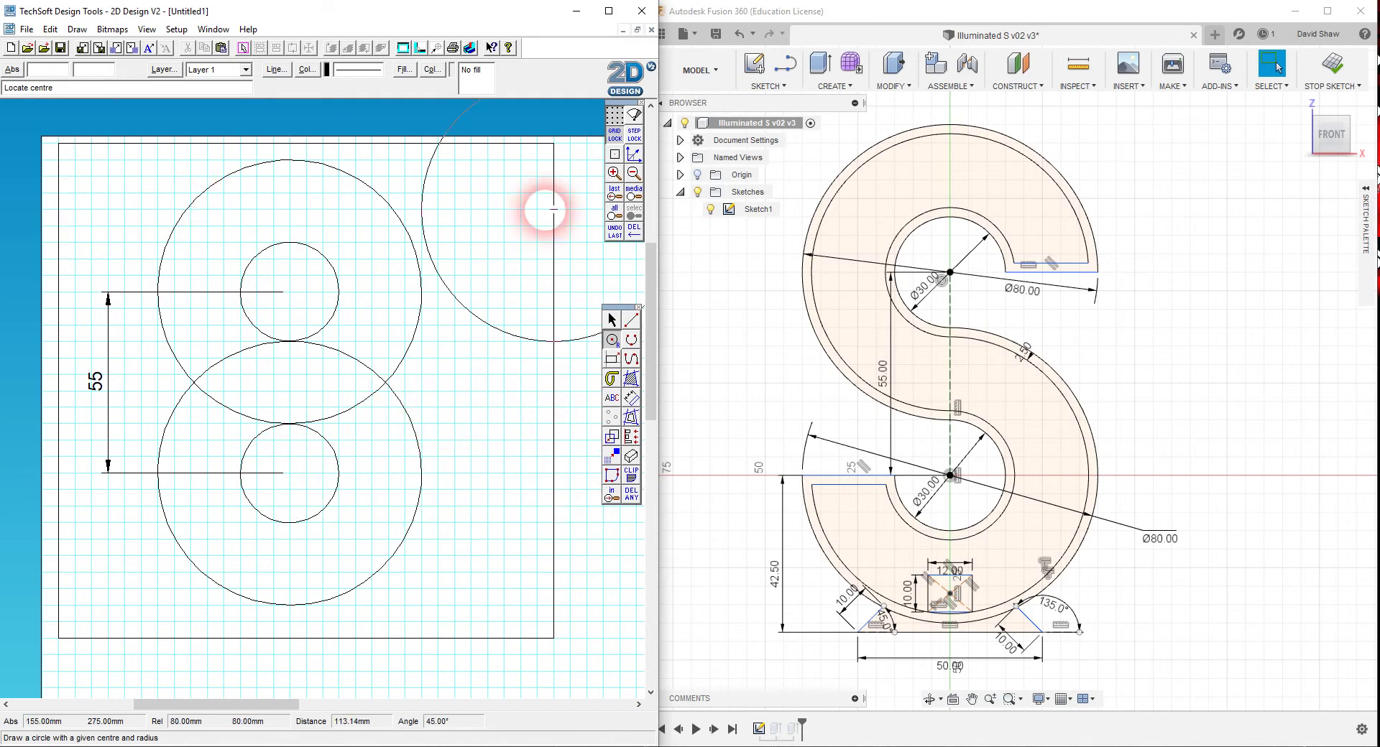
pyautogui.click(612, 320)
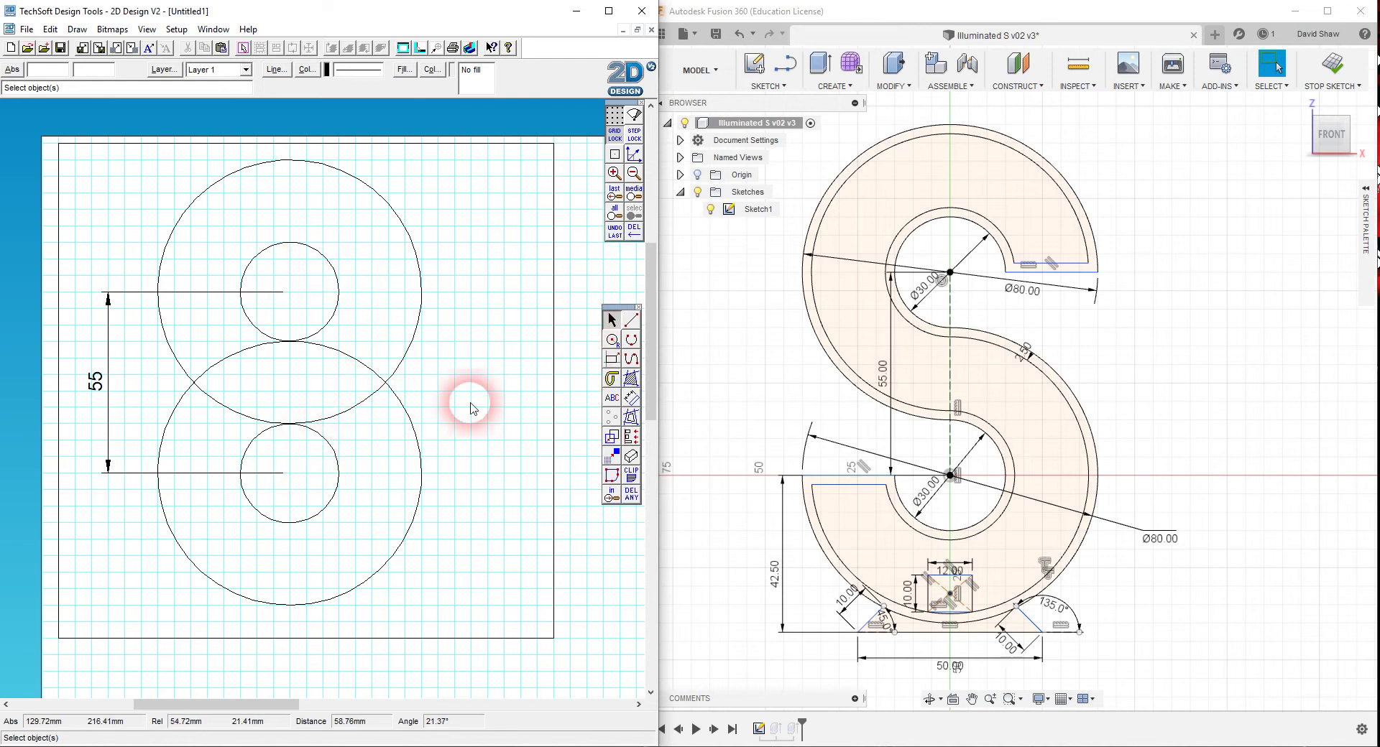
# Dimension the diameters: Ø80 on the top and bottom large circles, Ø30 on the small ones.
pyautogui.click(637, 406)
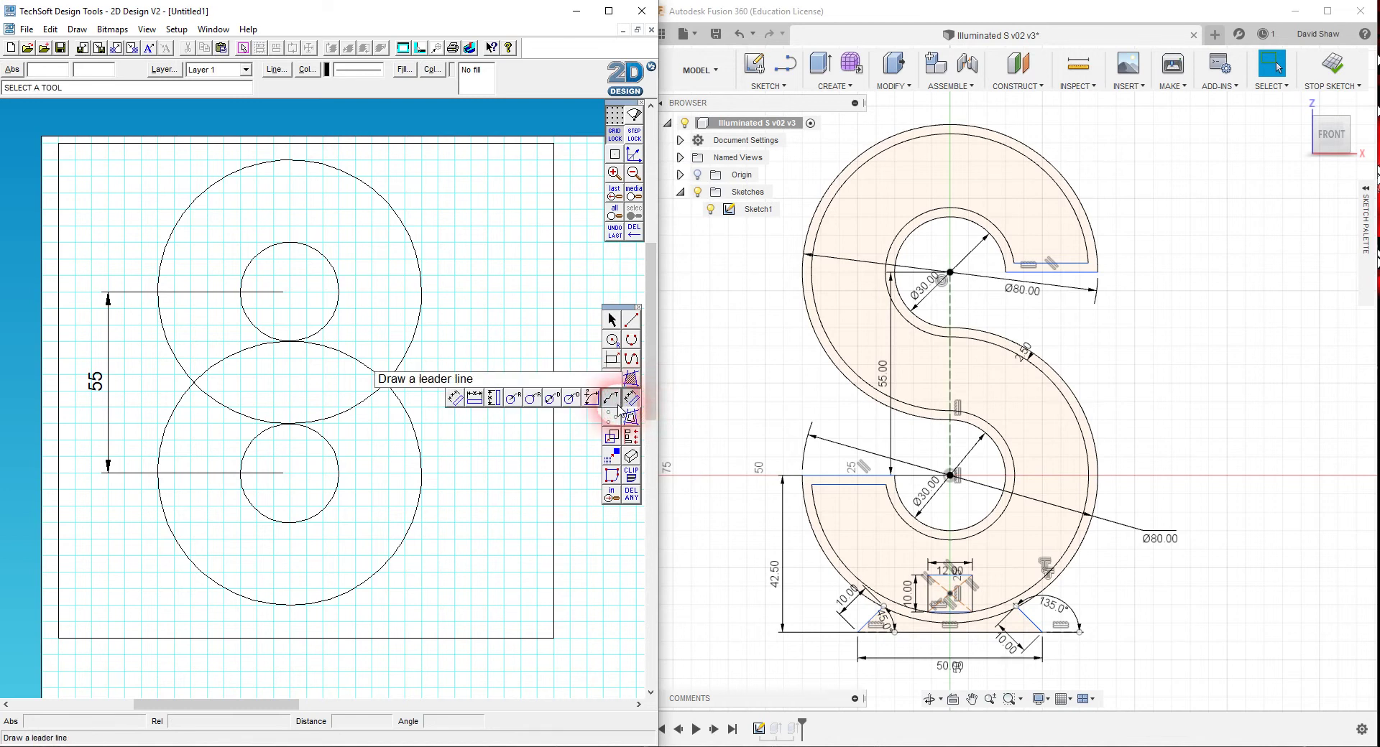
pyautogui.click(553, 401)
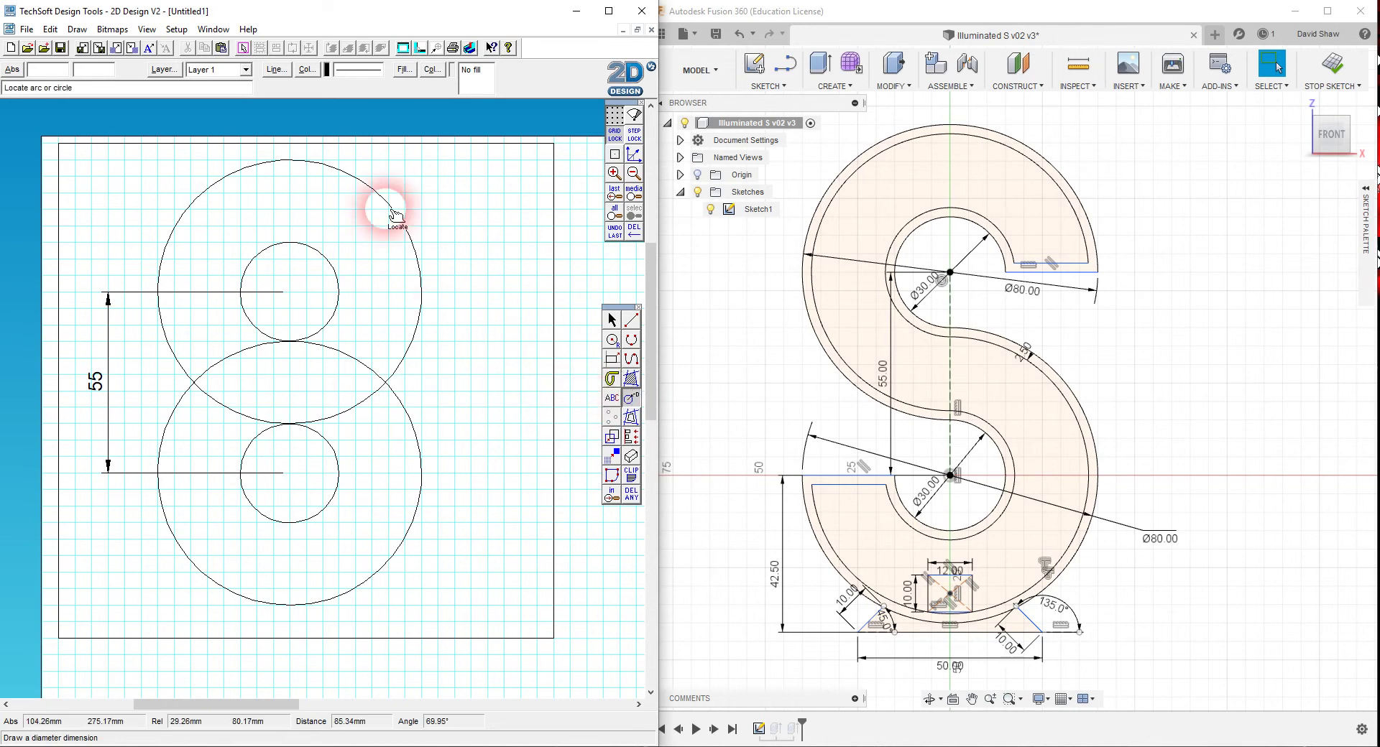
pyautogui.click(468, 209)
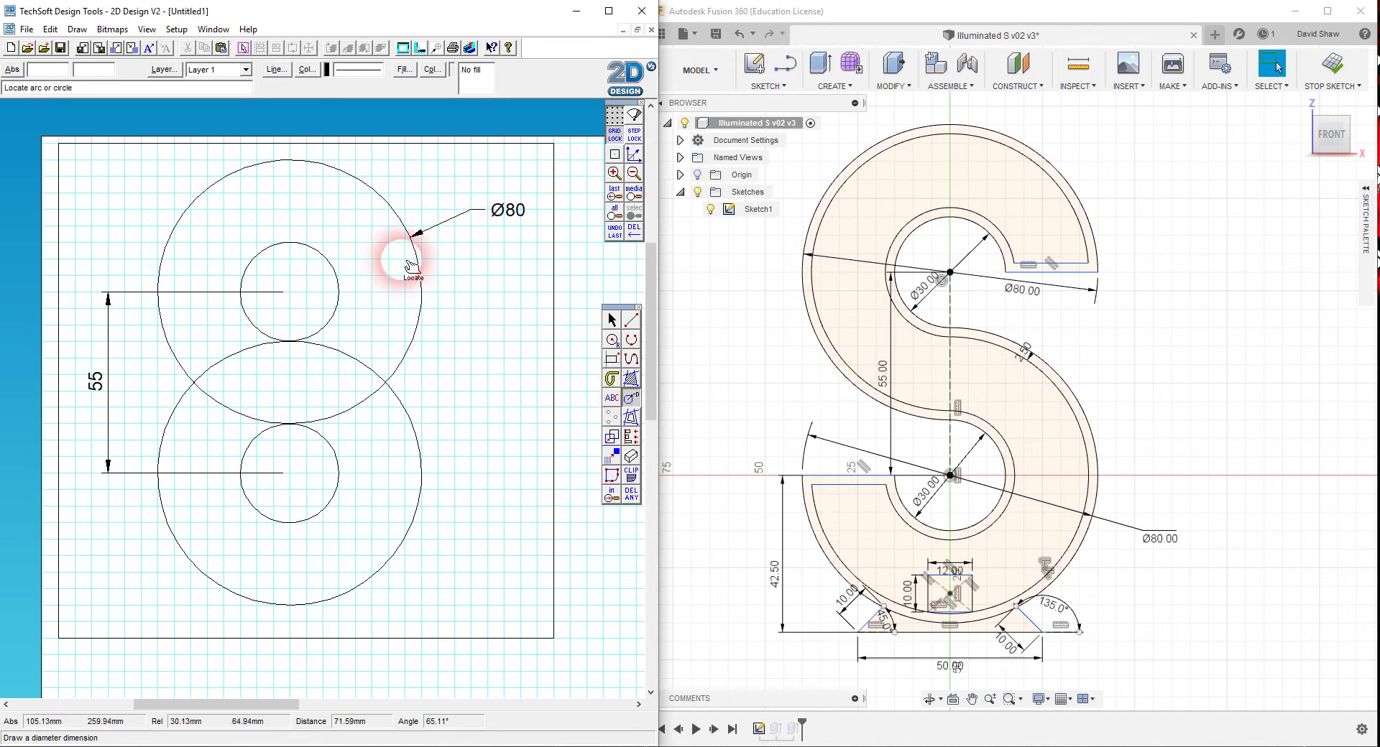
pyautogui.click(336, 260)
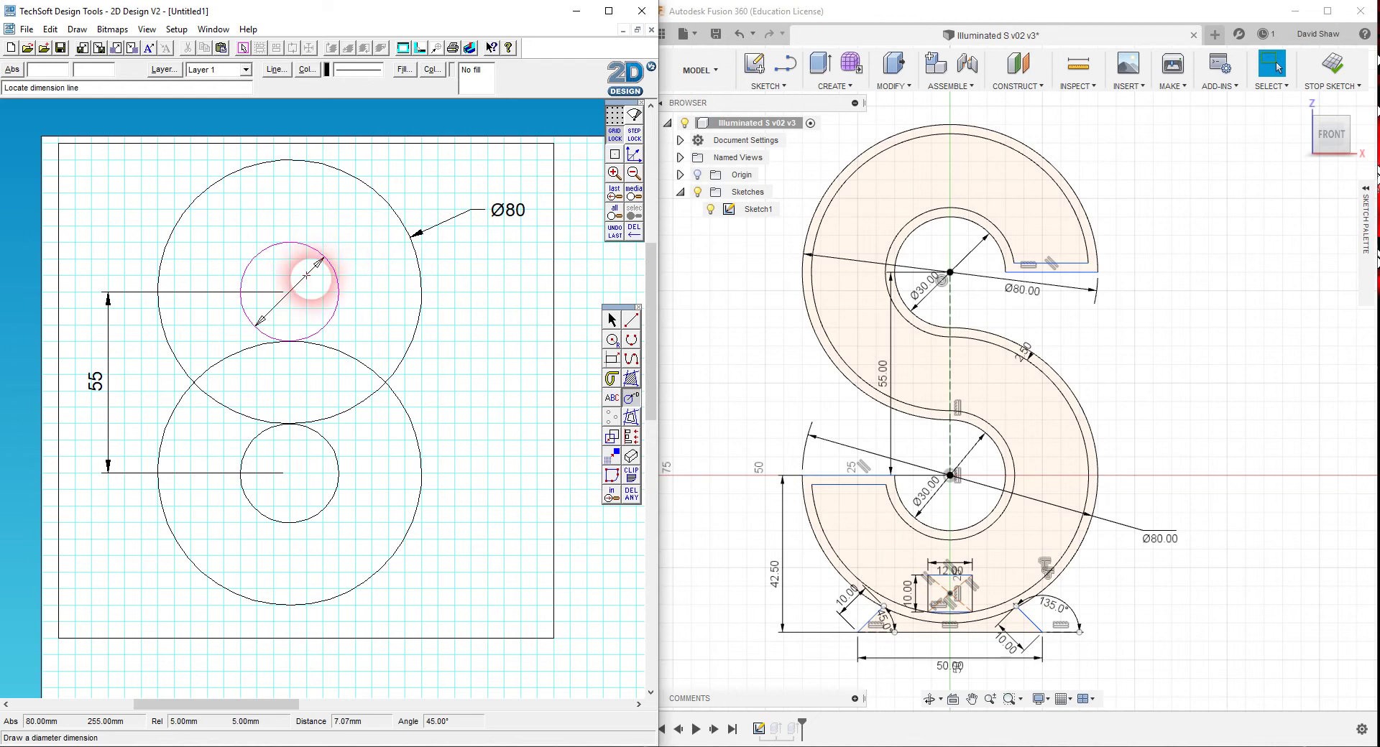
pyautogui.click(313, 271)
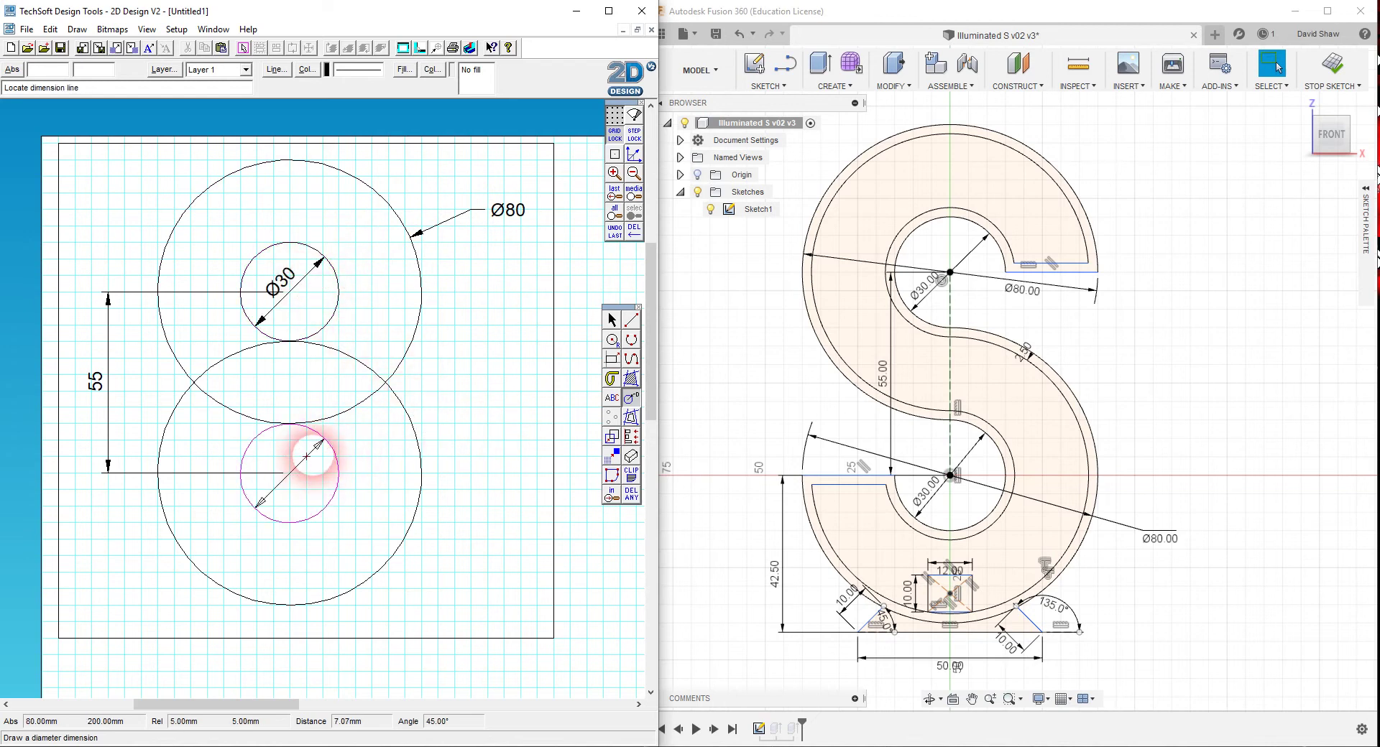
pyautogui.click(311, 454)
pyautogui.click(421, 438)
pyautogui.click(501, 408)
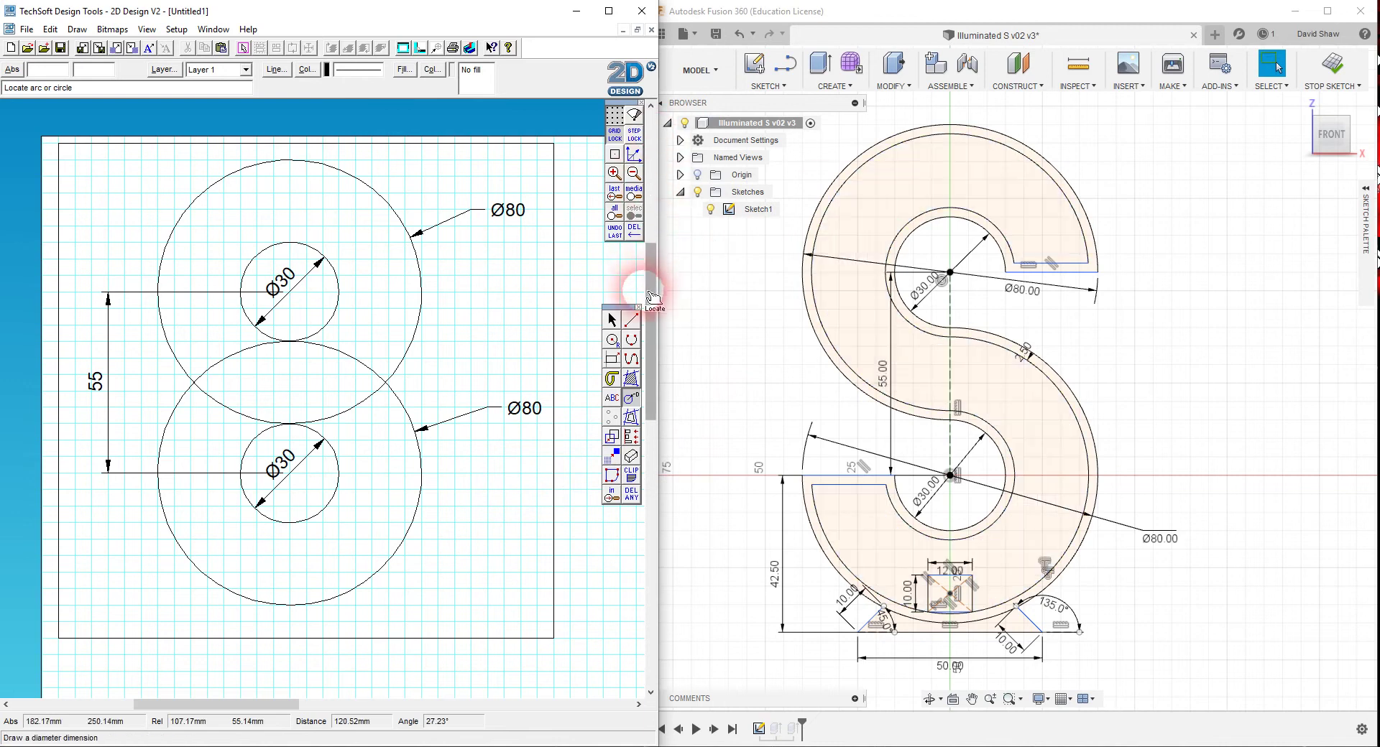
pyautogui.click(611, 319)
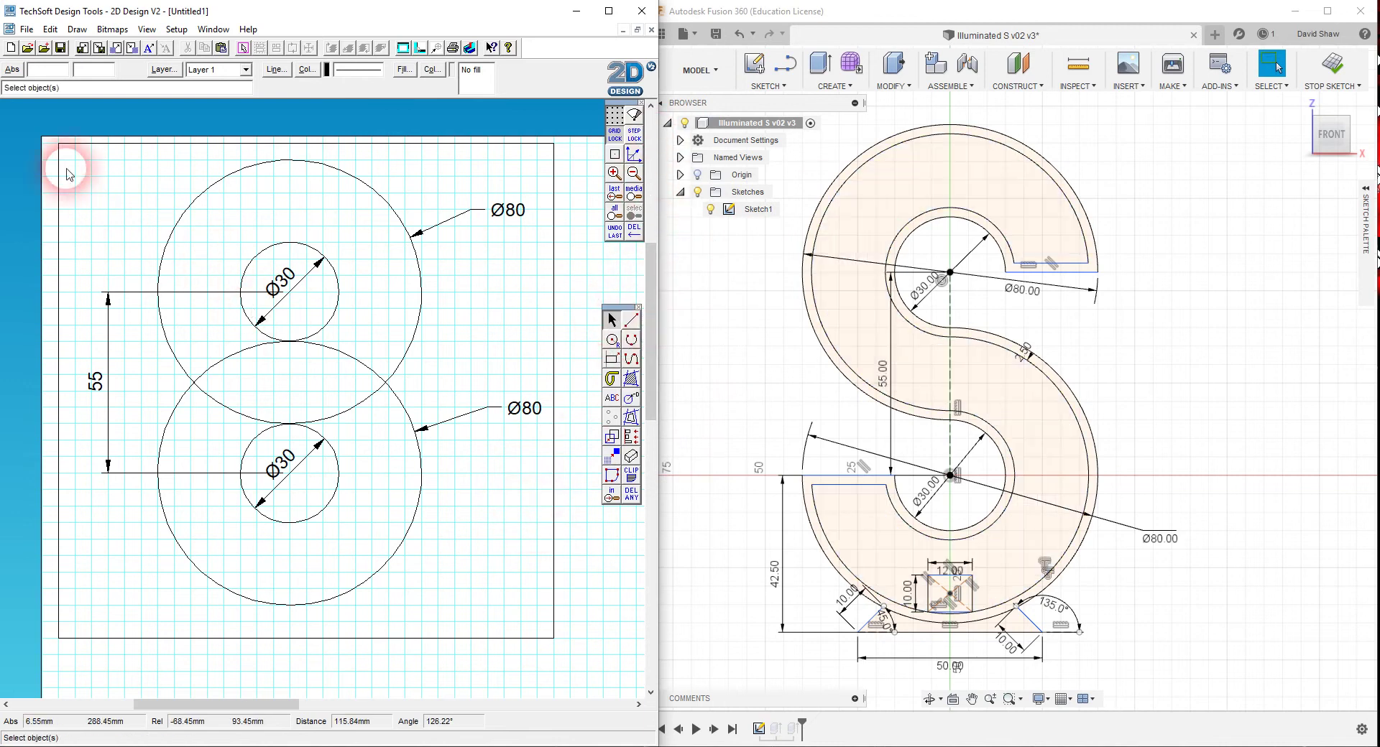
# Window-select the circles and dimensions, drag them left of the 150 mm square, then deselect.
pyautogui.moveTo(41, 131); pyautogui.dragTo(567, 619)
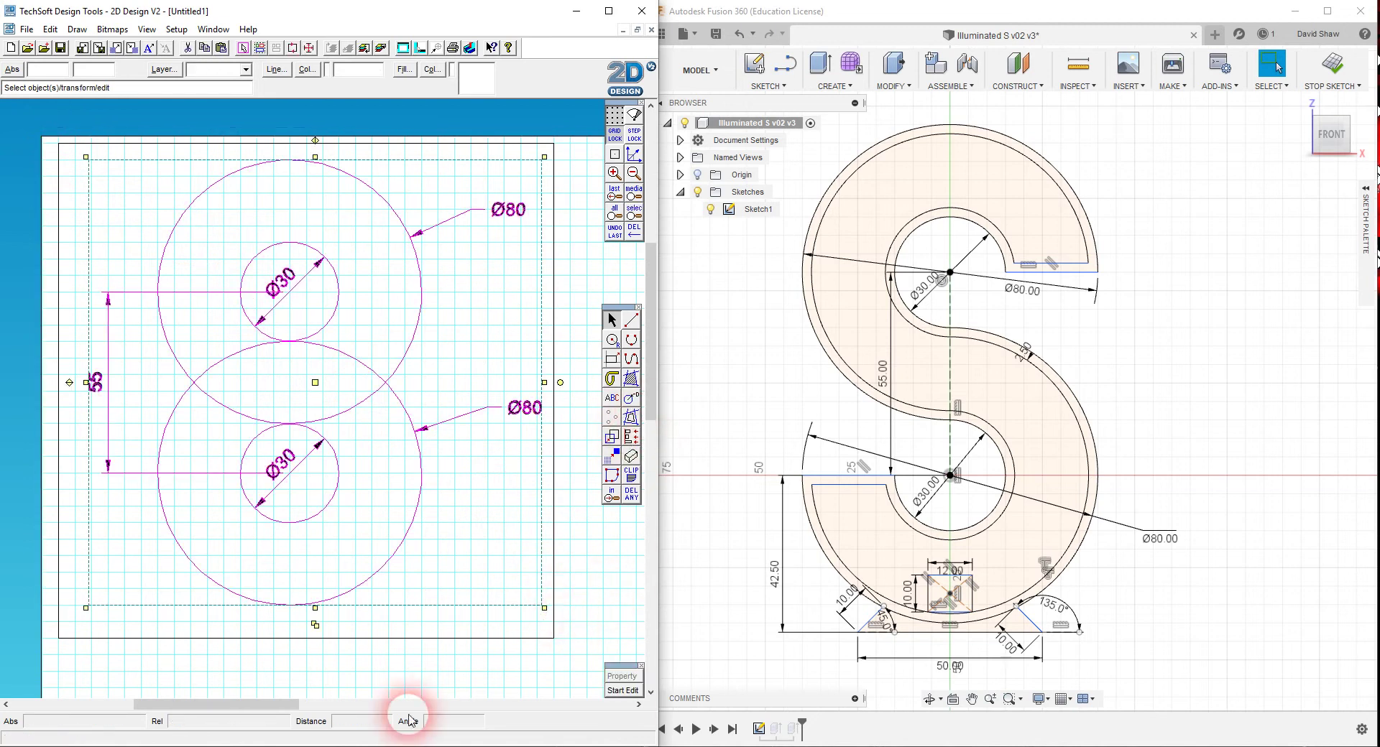
pyautogui.moveTo(273, 706); pyautogui.dragTo(200, 708)
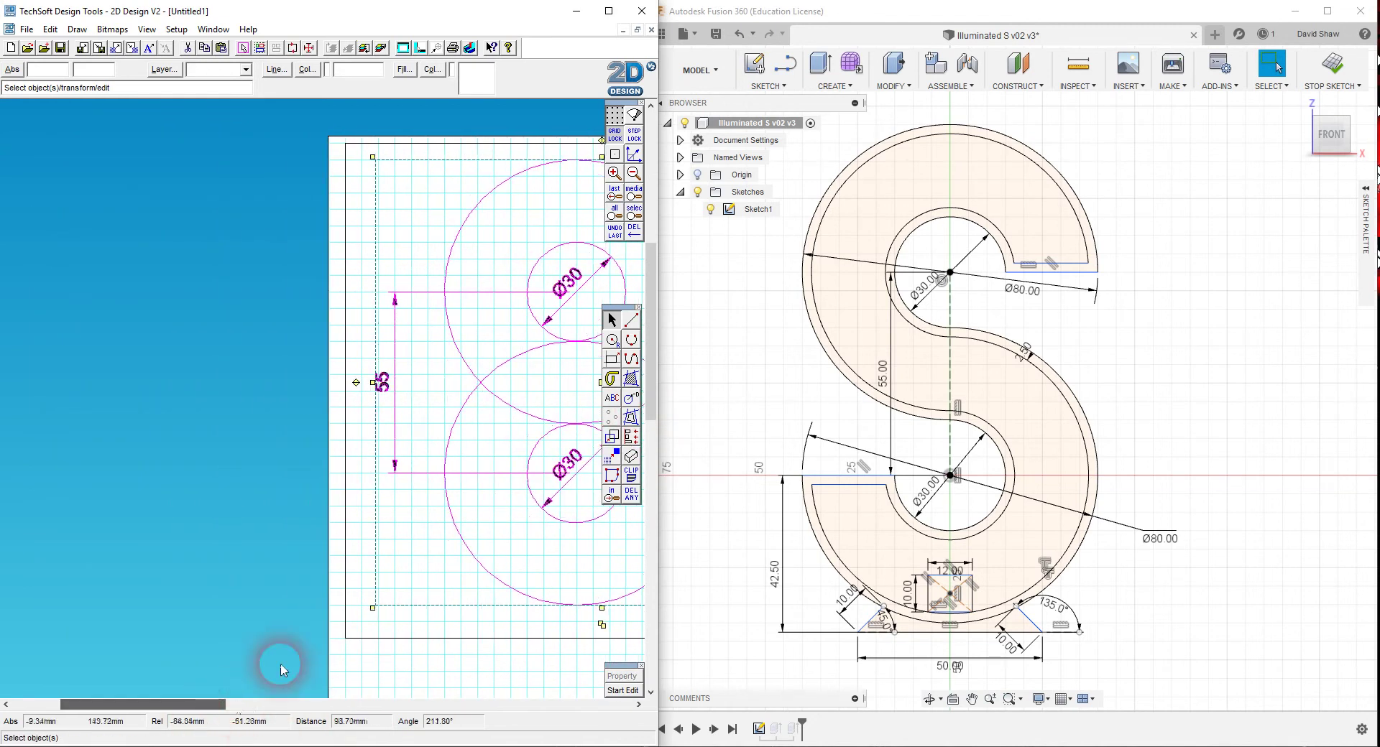
pyautogui.moveTo(587, 397); pyautogui.dragTo(113, 390)
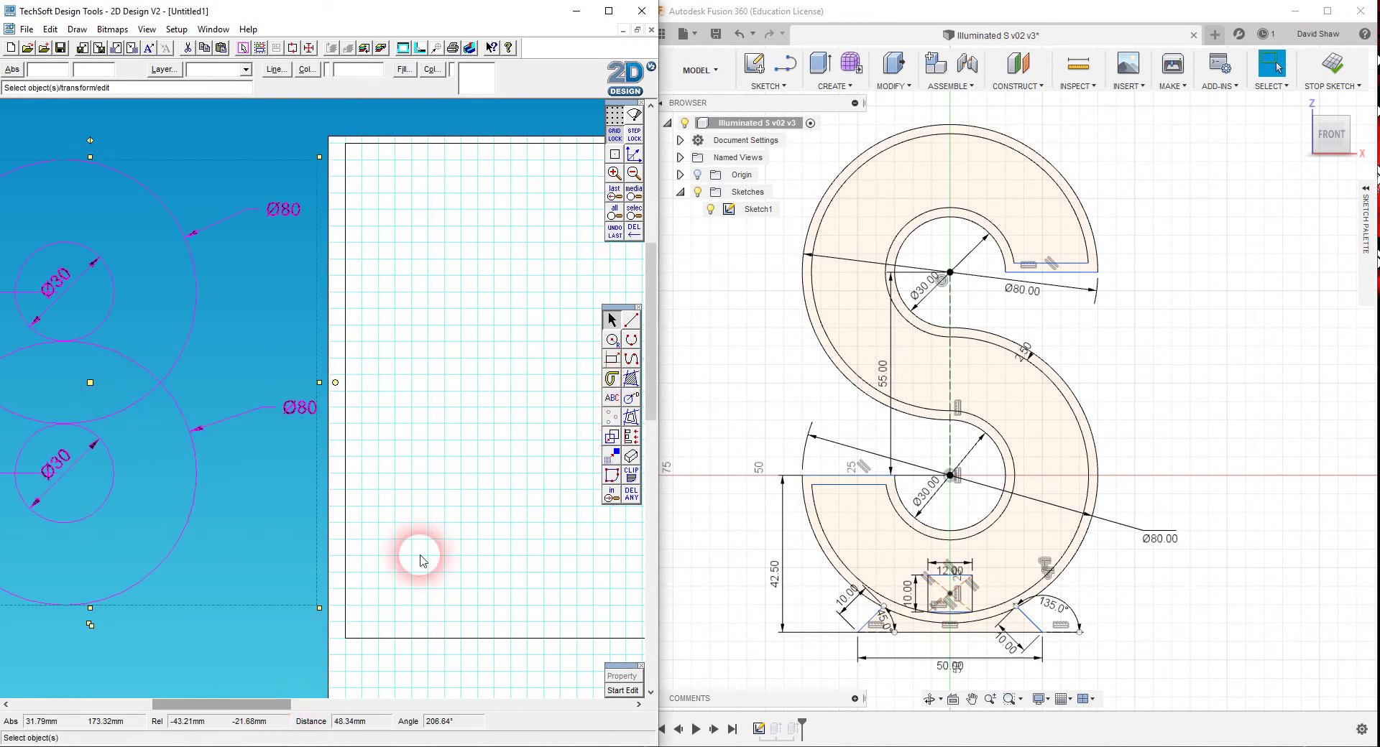
pyautogui.click(634, 173)
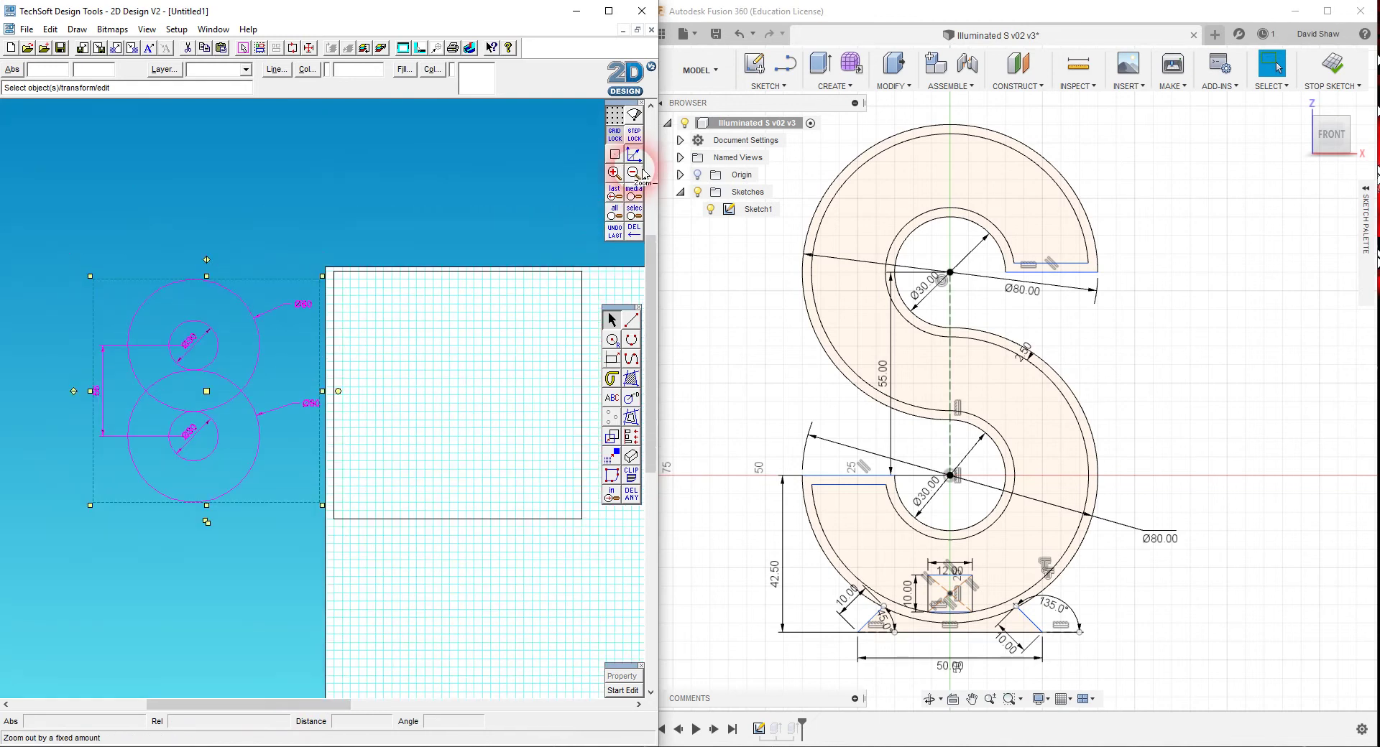
pyautogui.moveTo(321, 704); pyautogui.dragTo(334, 704)
pyautogui.click(394, 612)
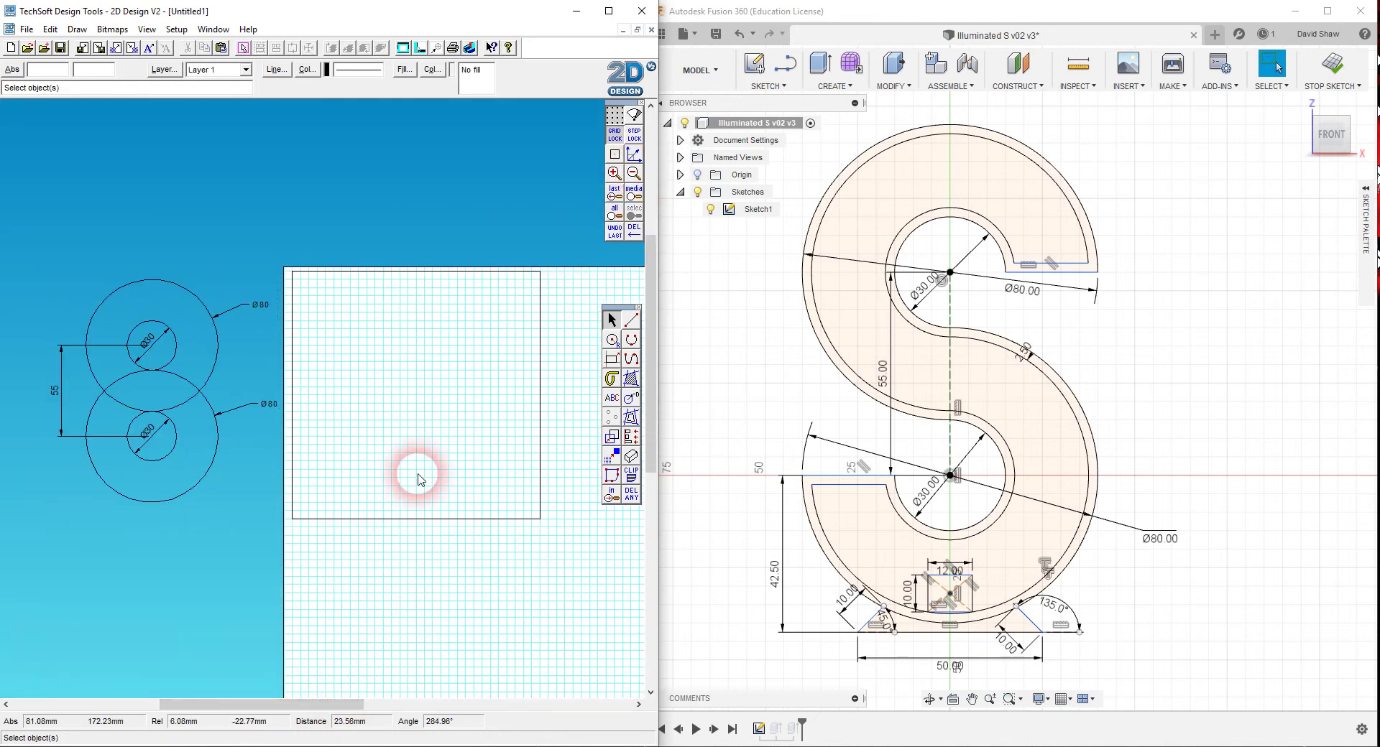
# Copy the four selected circles onto the page and centre the undimensioned copy there.
pyautogui.click(218, 359)
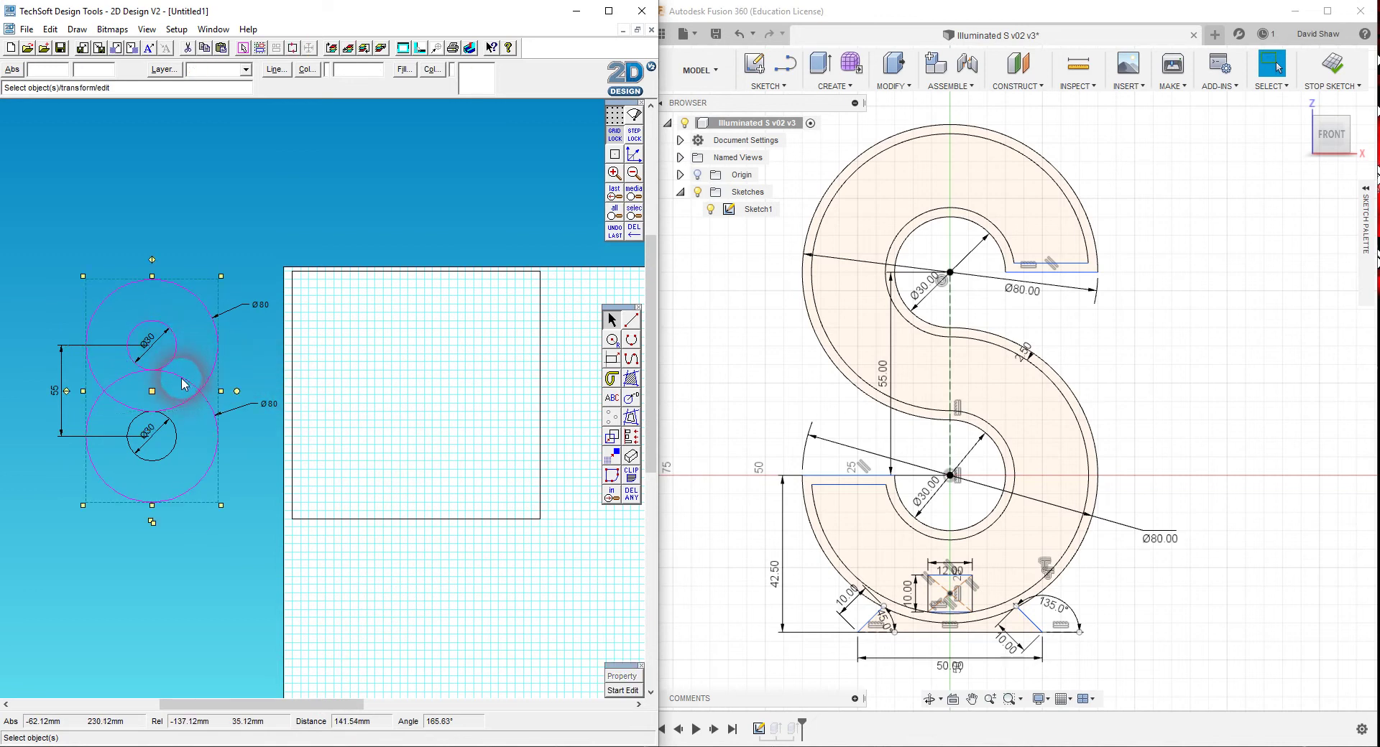
pyautogui.keyDown('shift'); pyautogui.click(184, 440); pyautogui.keyUp('shift')
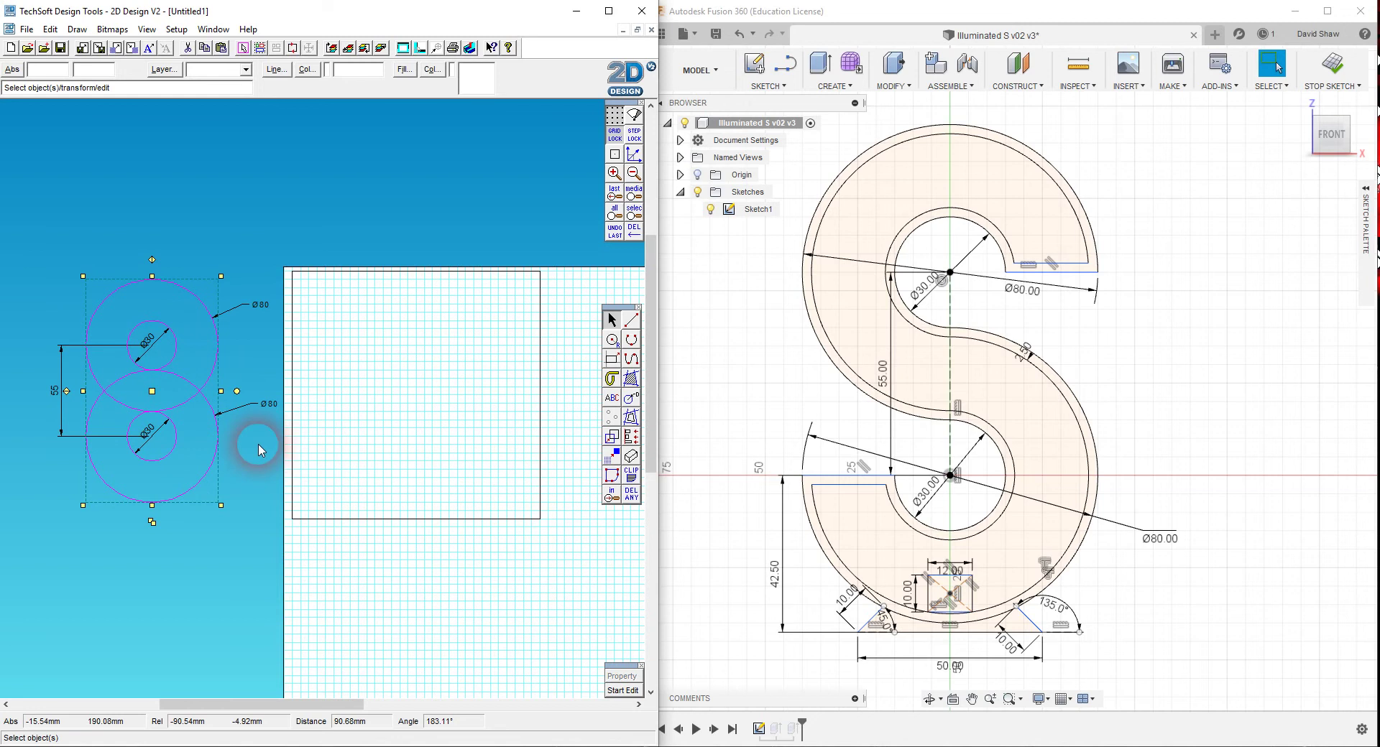
pyautogui.moveTo(260, 449); pyautogui.dragTo(431, 468)
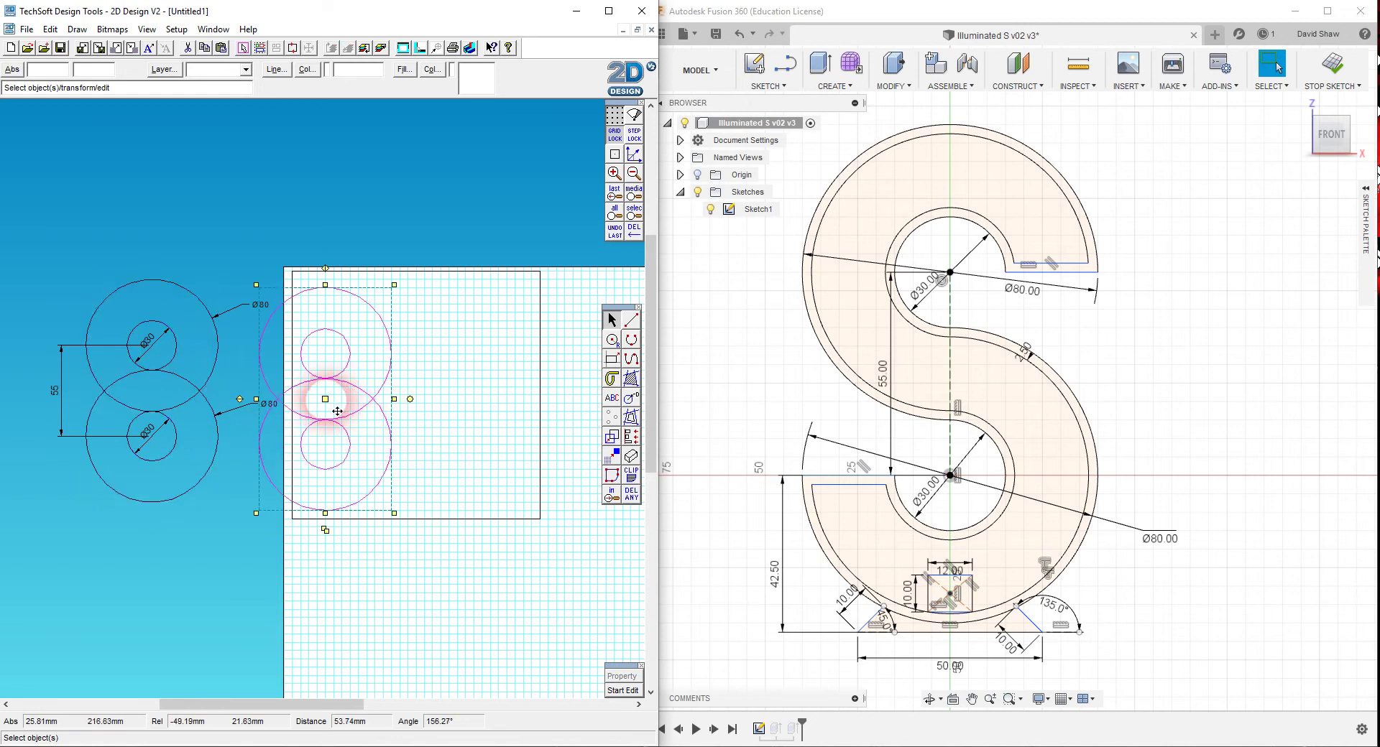
pyautogui.click(411, 399)
pyautogui.click(418, 395)
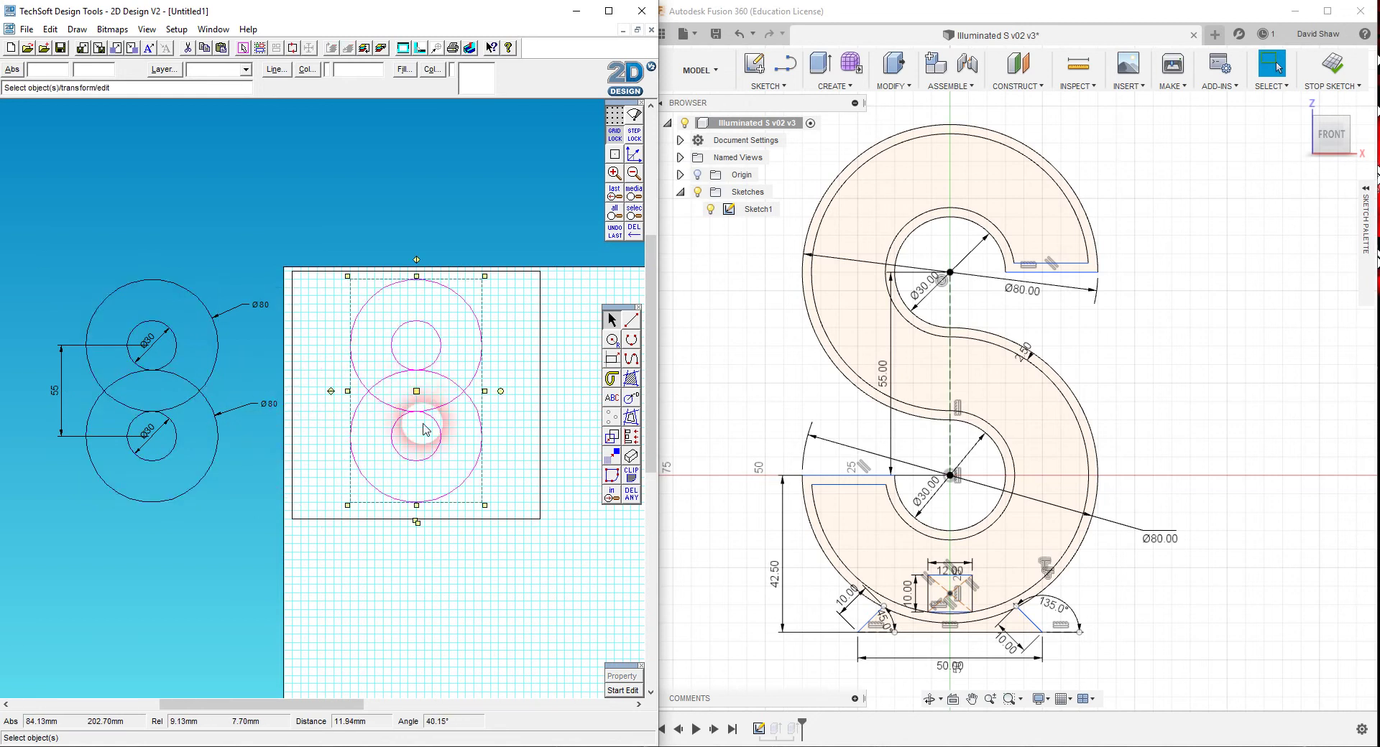
pyautogui.click(520, 541)
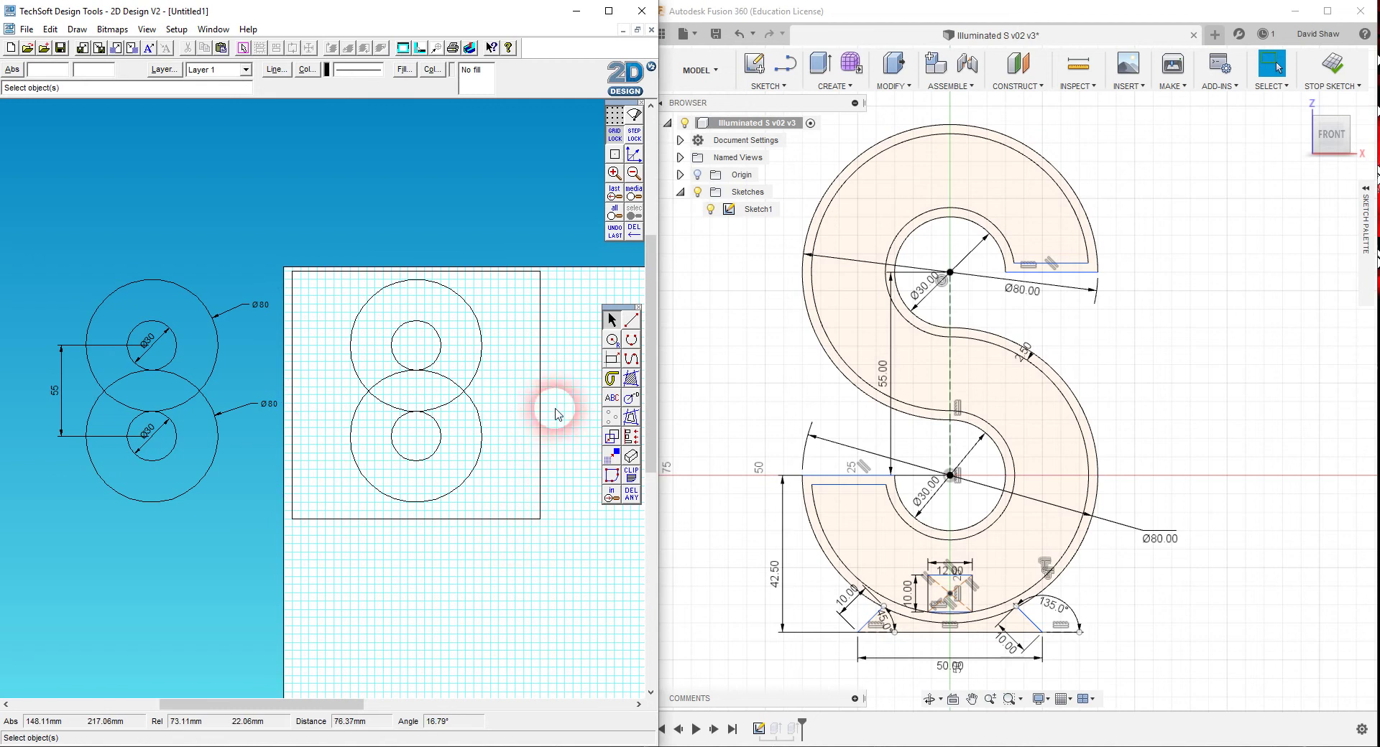
pyautogui.click(632, 321)
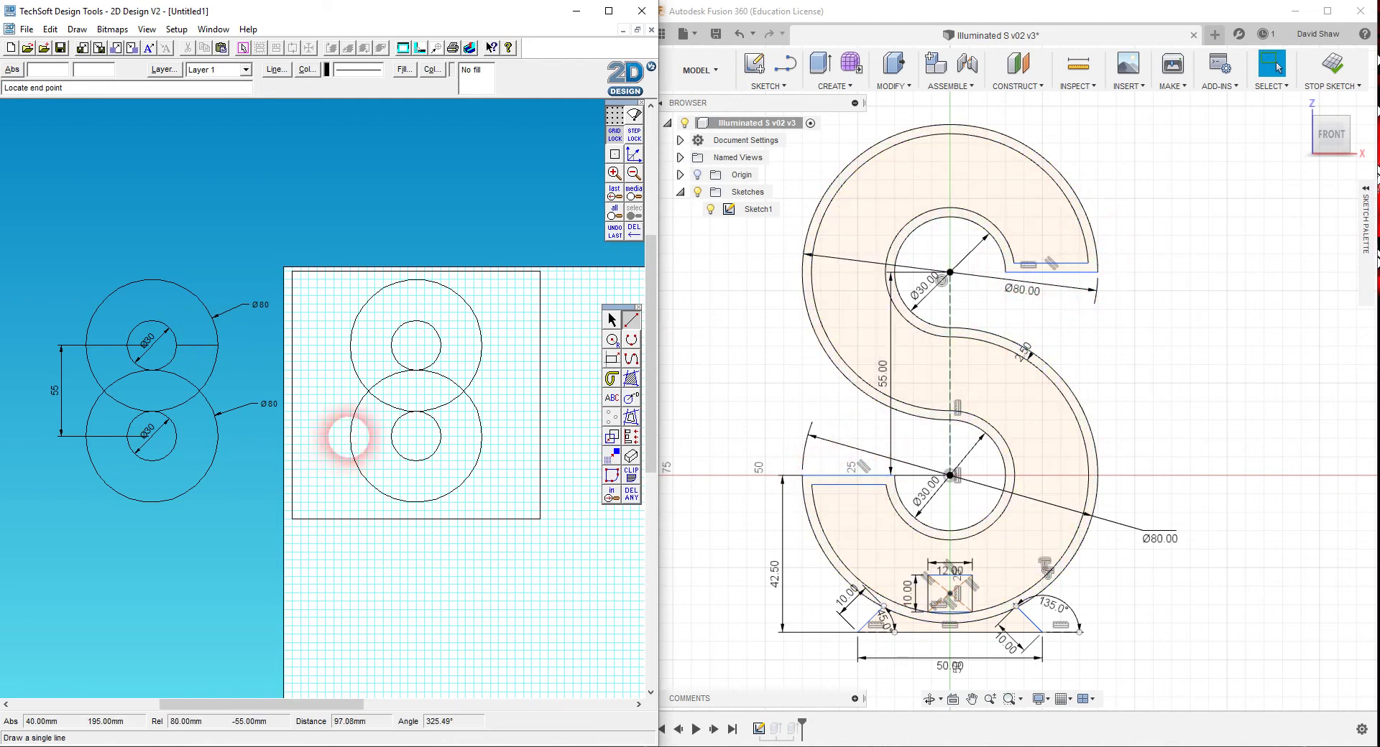
pyautogui.click(392, 436)
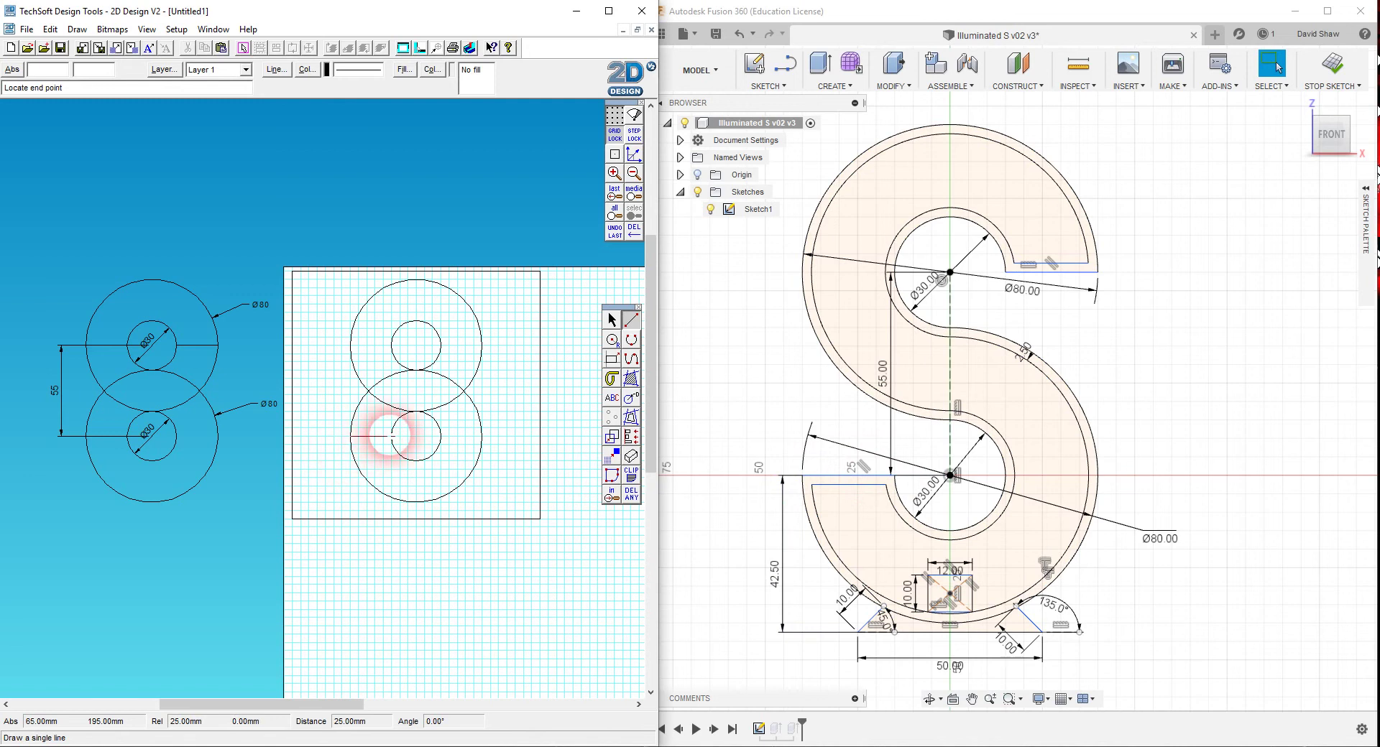
pyautogui.click(441, 345)
pyautogui.click(481, 345)
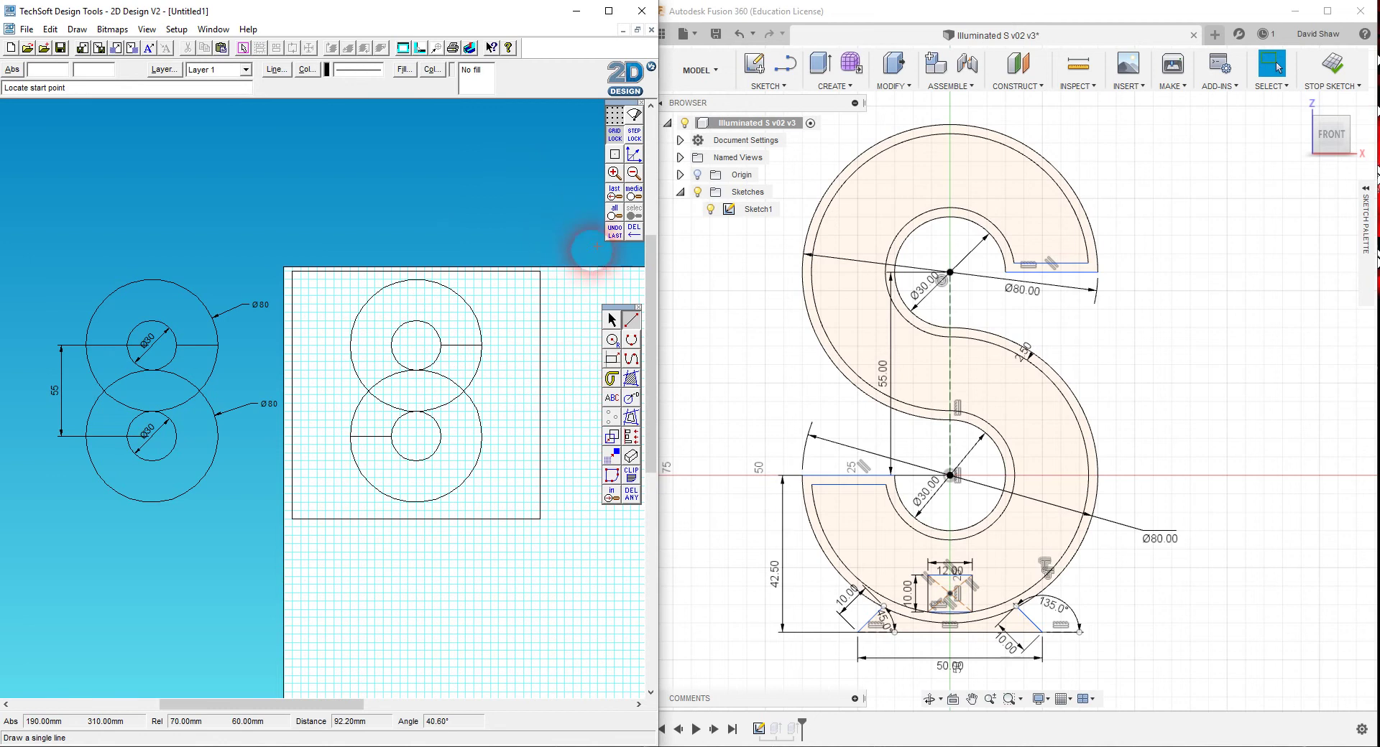
pyautogui.click(615, 231)
pyautogui.click(631, 494)
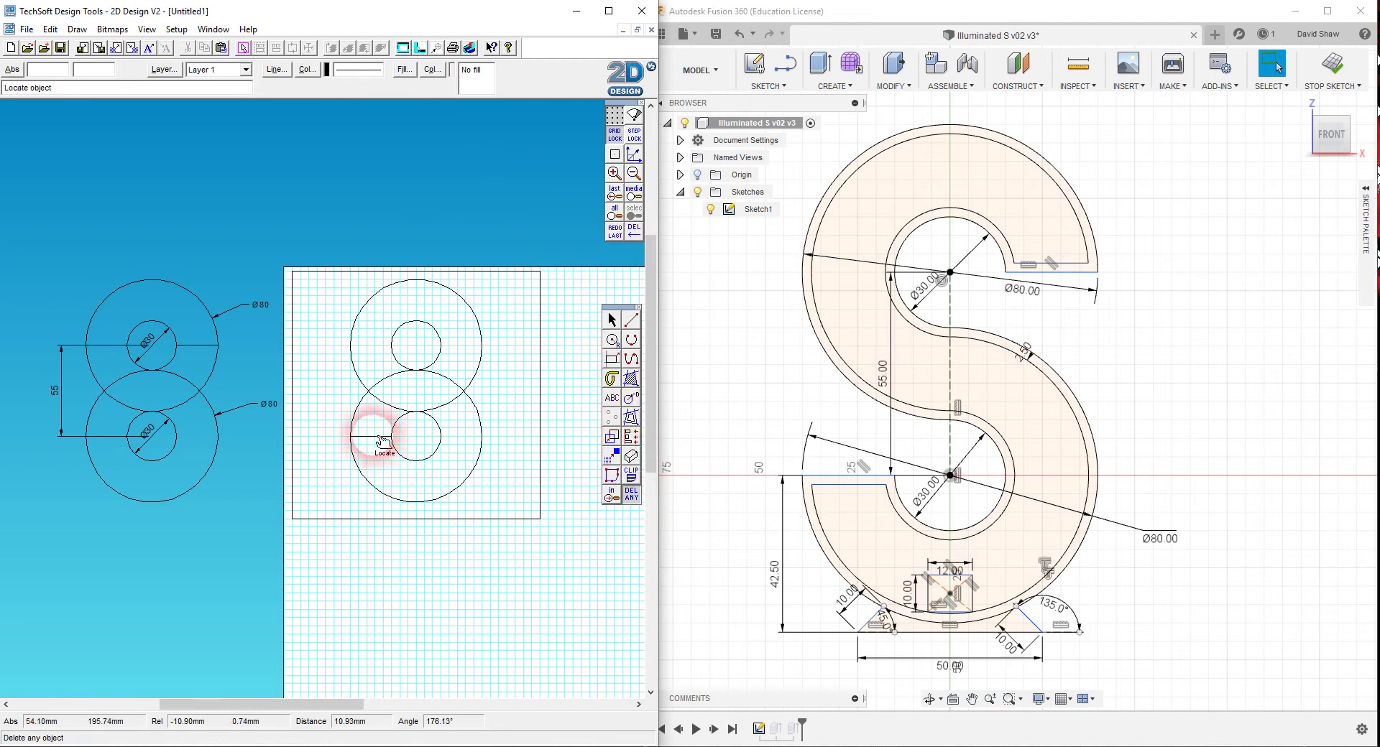
pyautogui.click(381, 437)
pyautogui.click(631, 319)
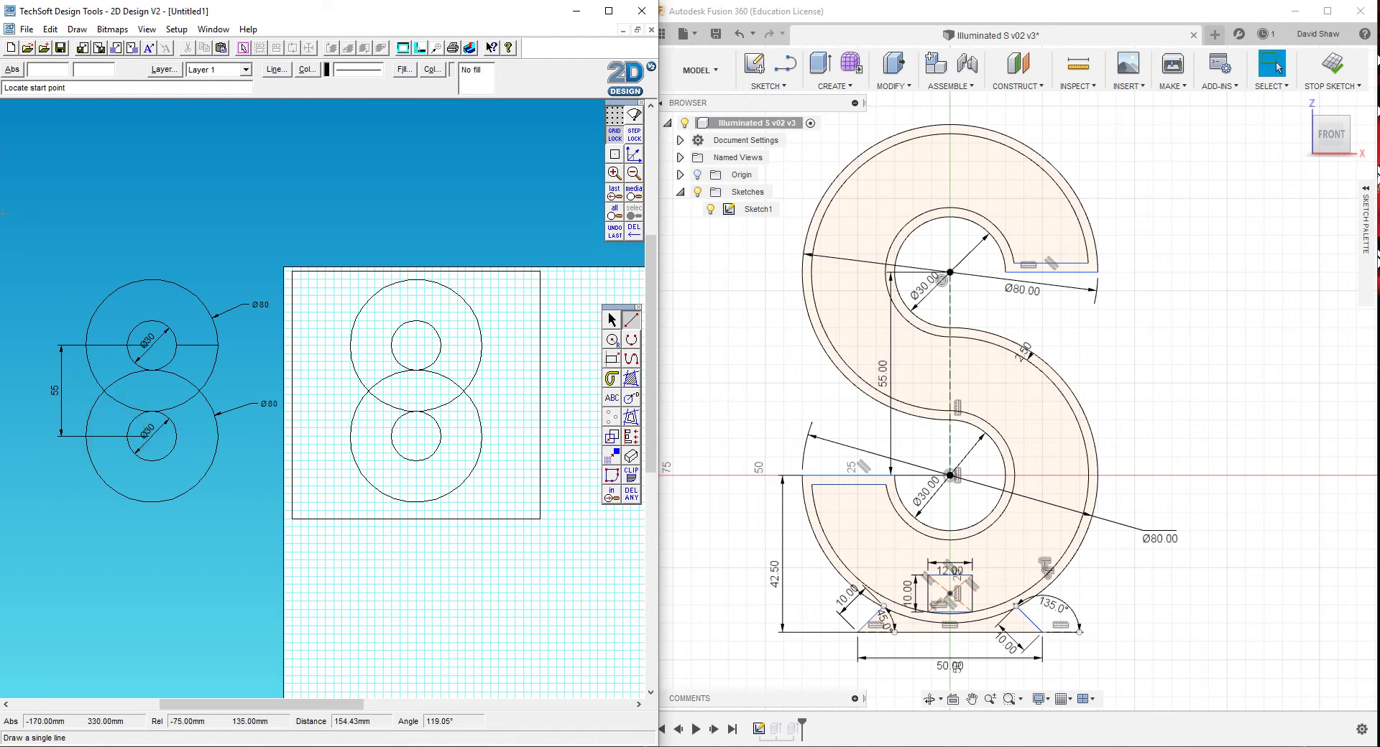
# Change the vertical 55 dimension's colour to grey in Dimension Settings.
pyautogui.click(611, 319)
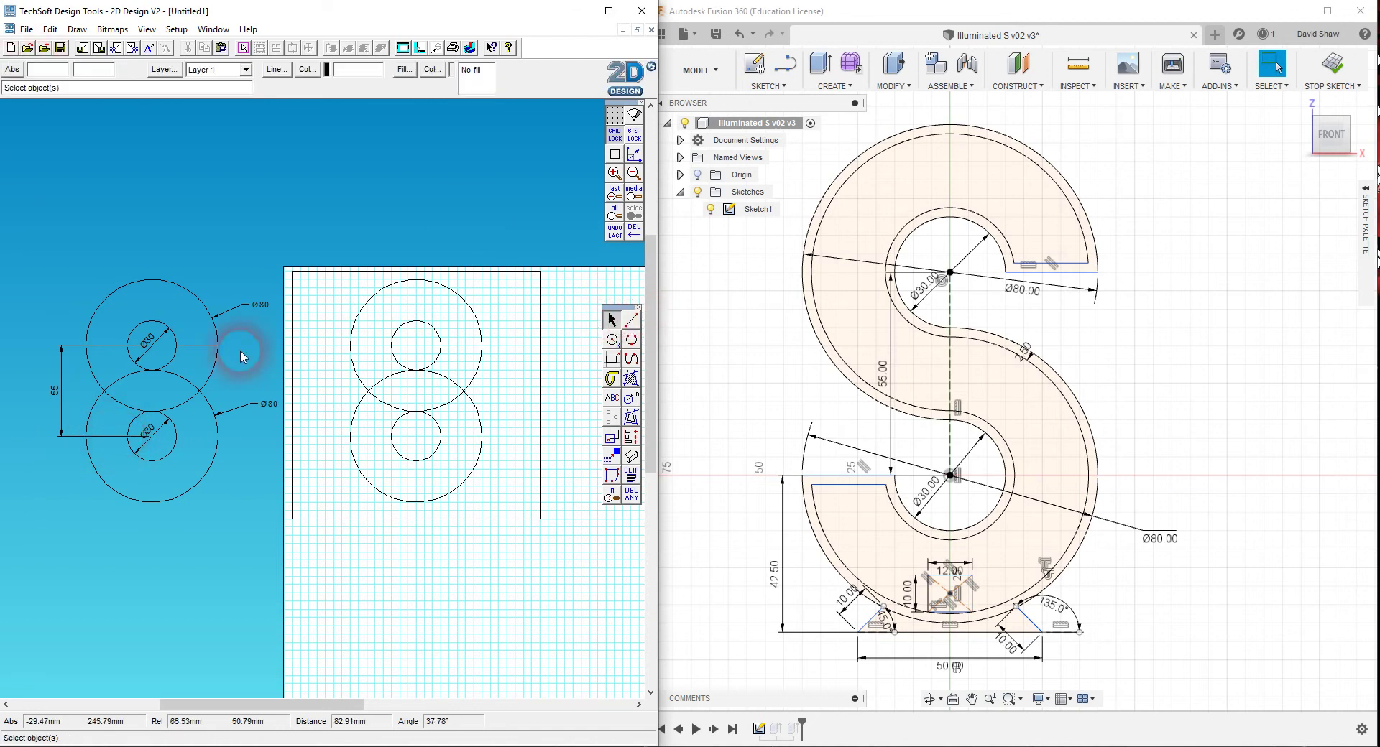
pyautogui.click(62, 381)
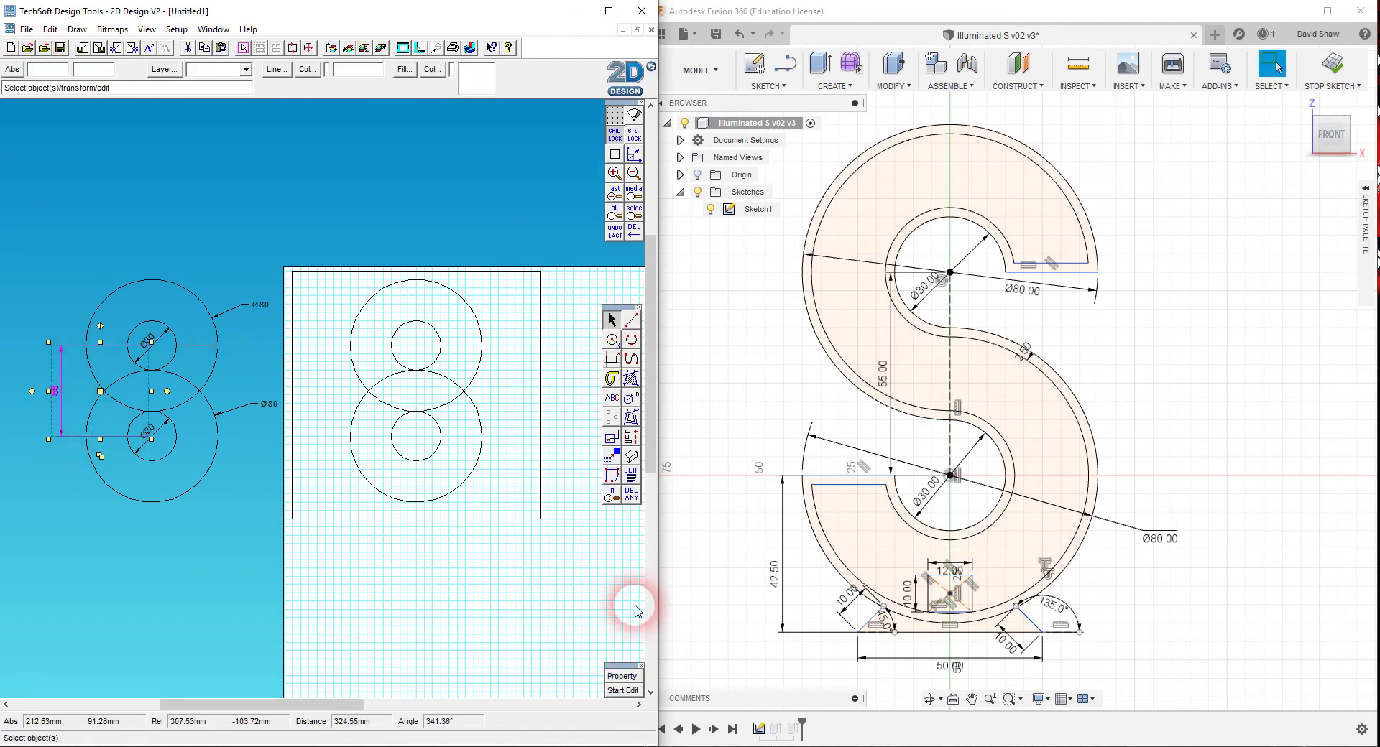
pyautogui.click(622, 676)
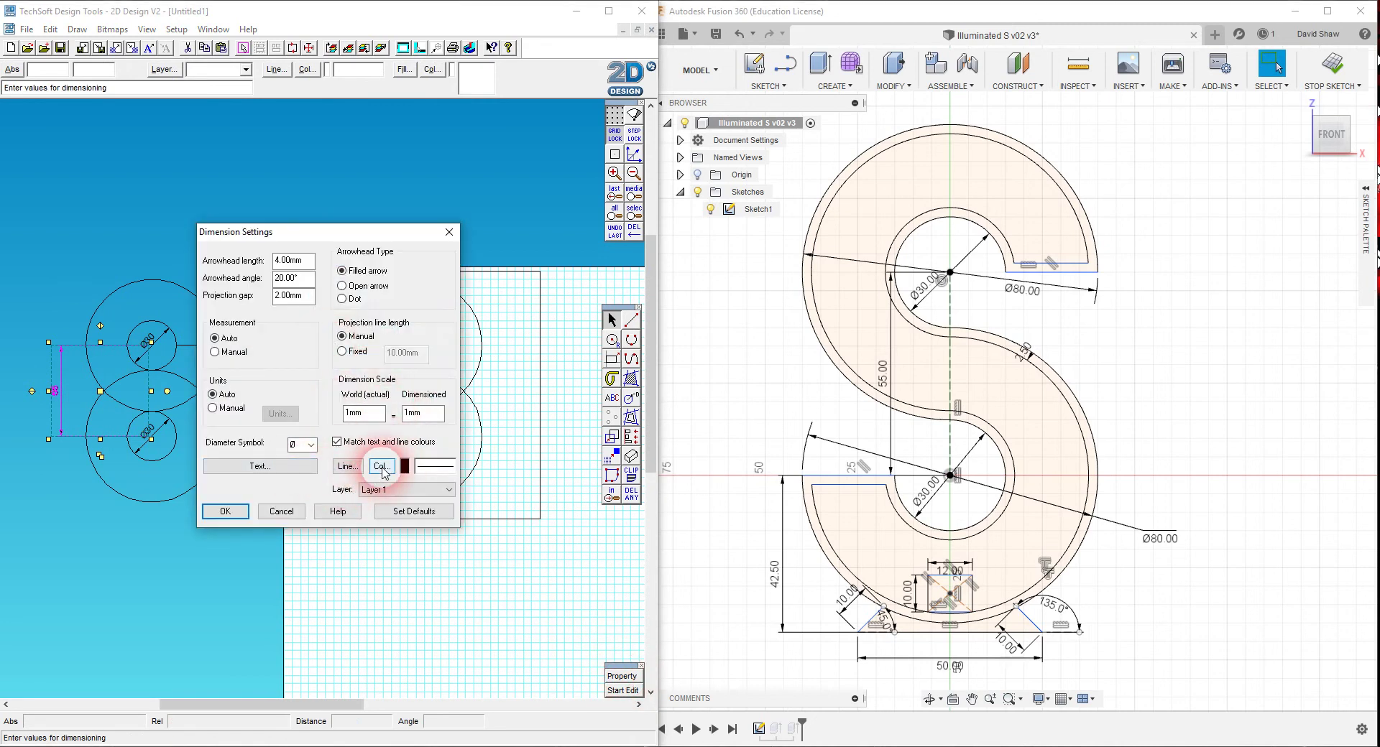
pyautogui.click(381, 467)
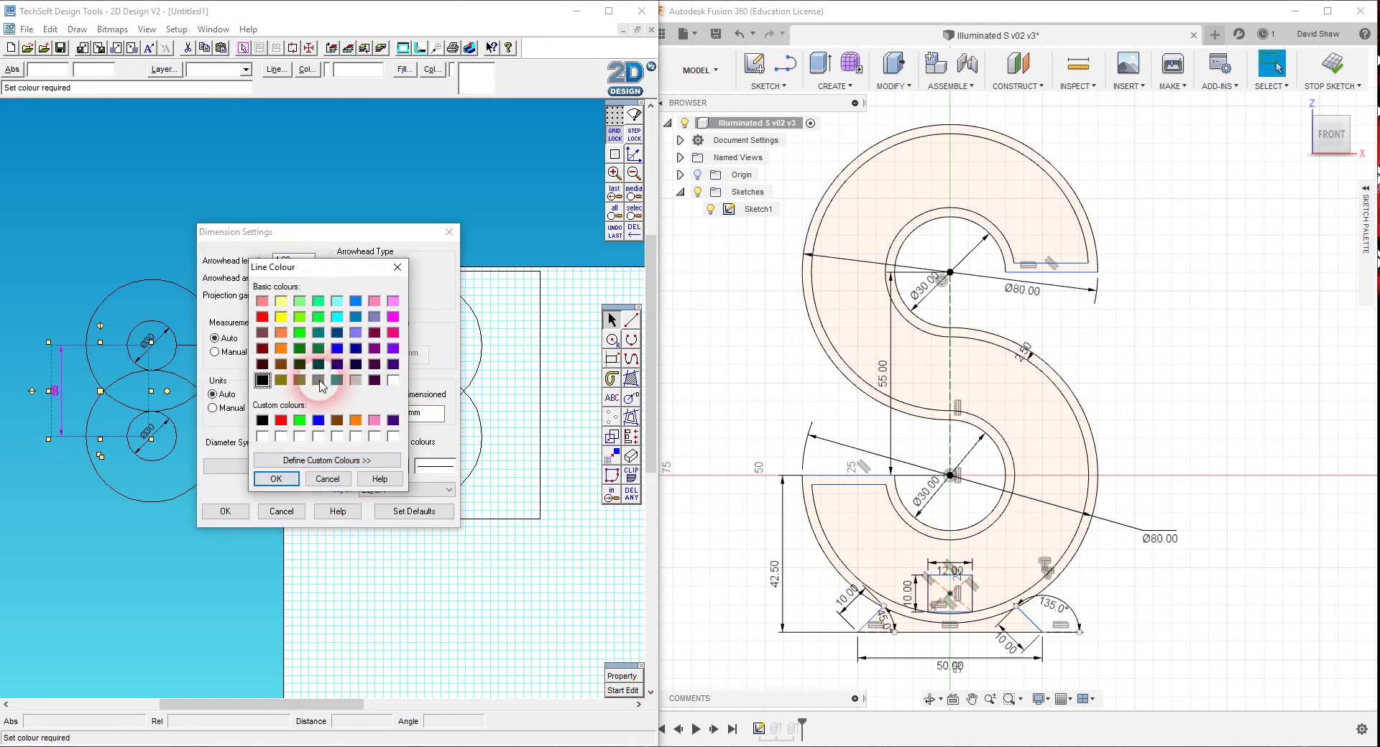
pyautogui.click(355, 380)
pyautogui.click(276, 479)
pyautogui.click(225, 511)
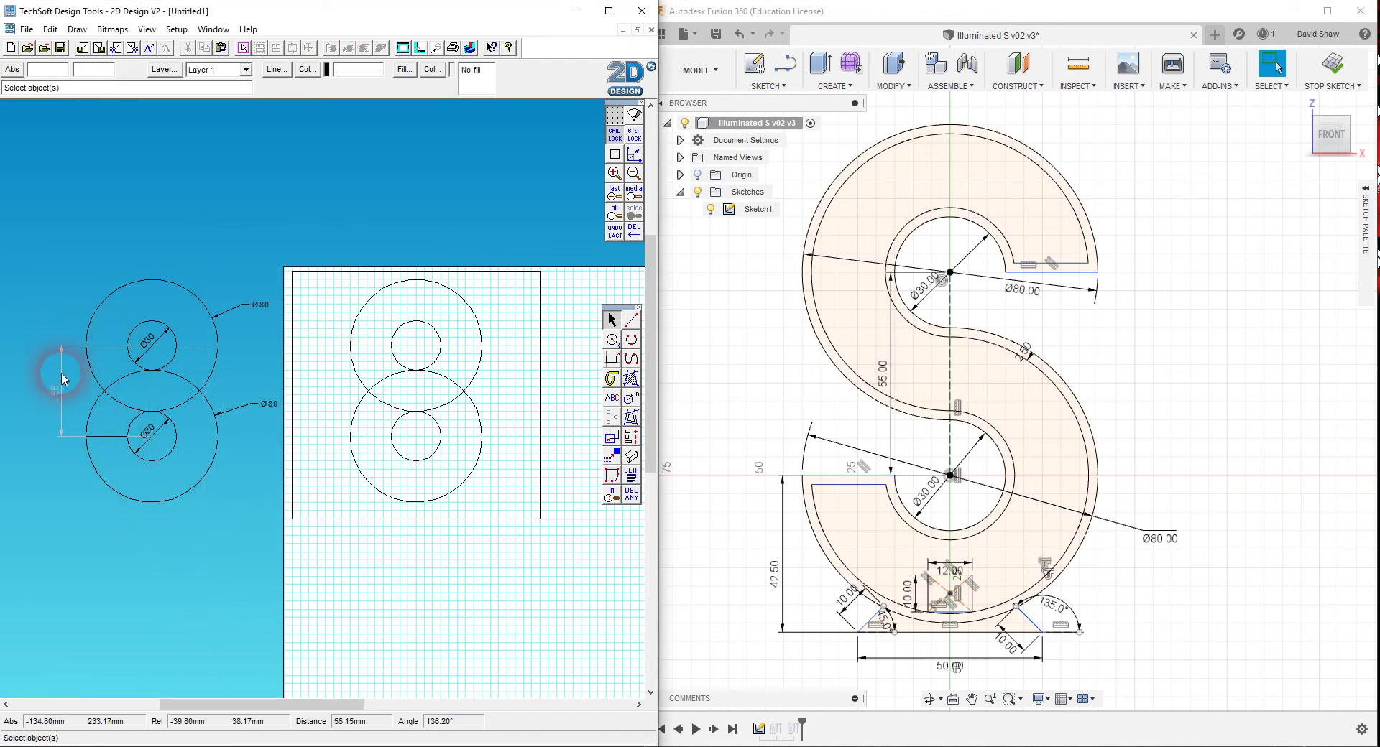
# Move the dimensioned double-circle figure inside the square box and choose the partial-delete tool.
pyautogui.click(208, 346)
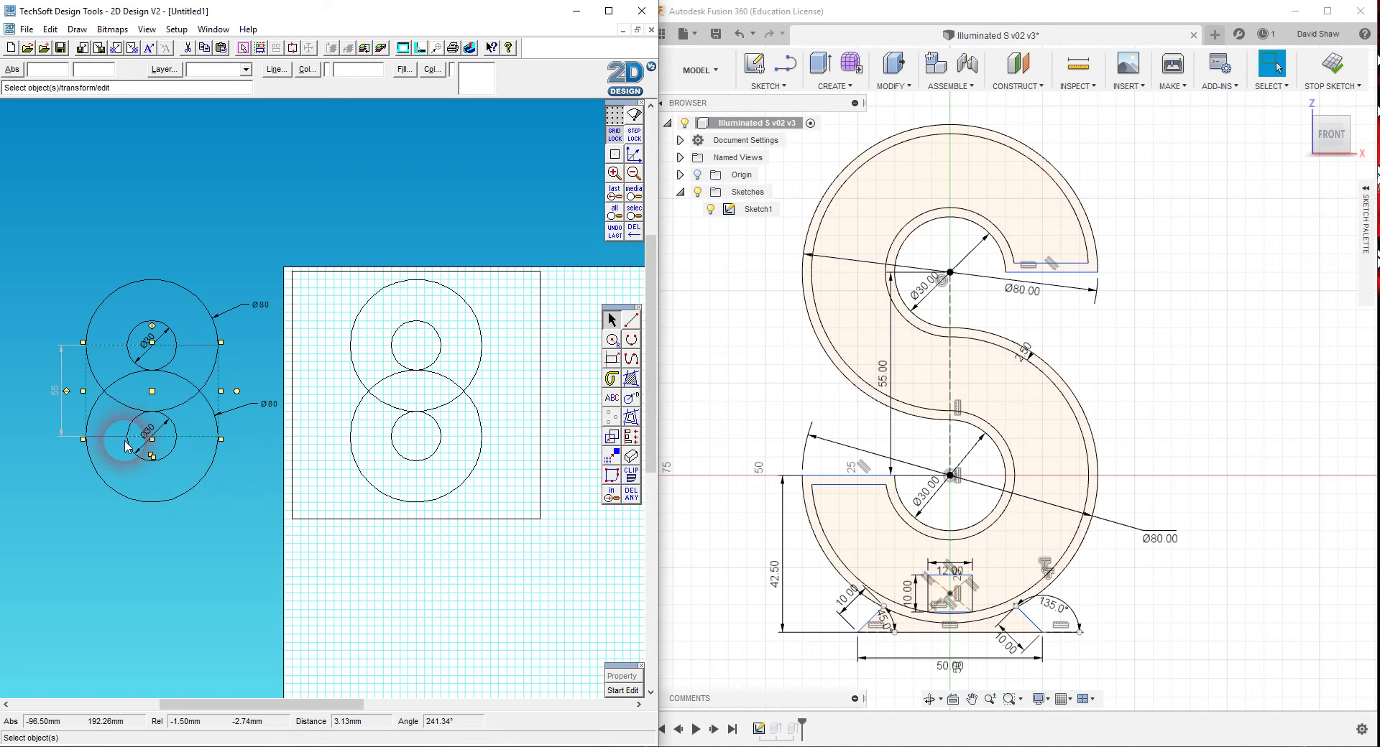
pyautogui.moveTo(126, 445)
pyautogui.mouseDown()
pyautogui.moveTo(462, 413)
pyautogui.moveTo(339, 404)
pyautogui.mouseUp()
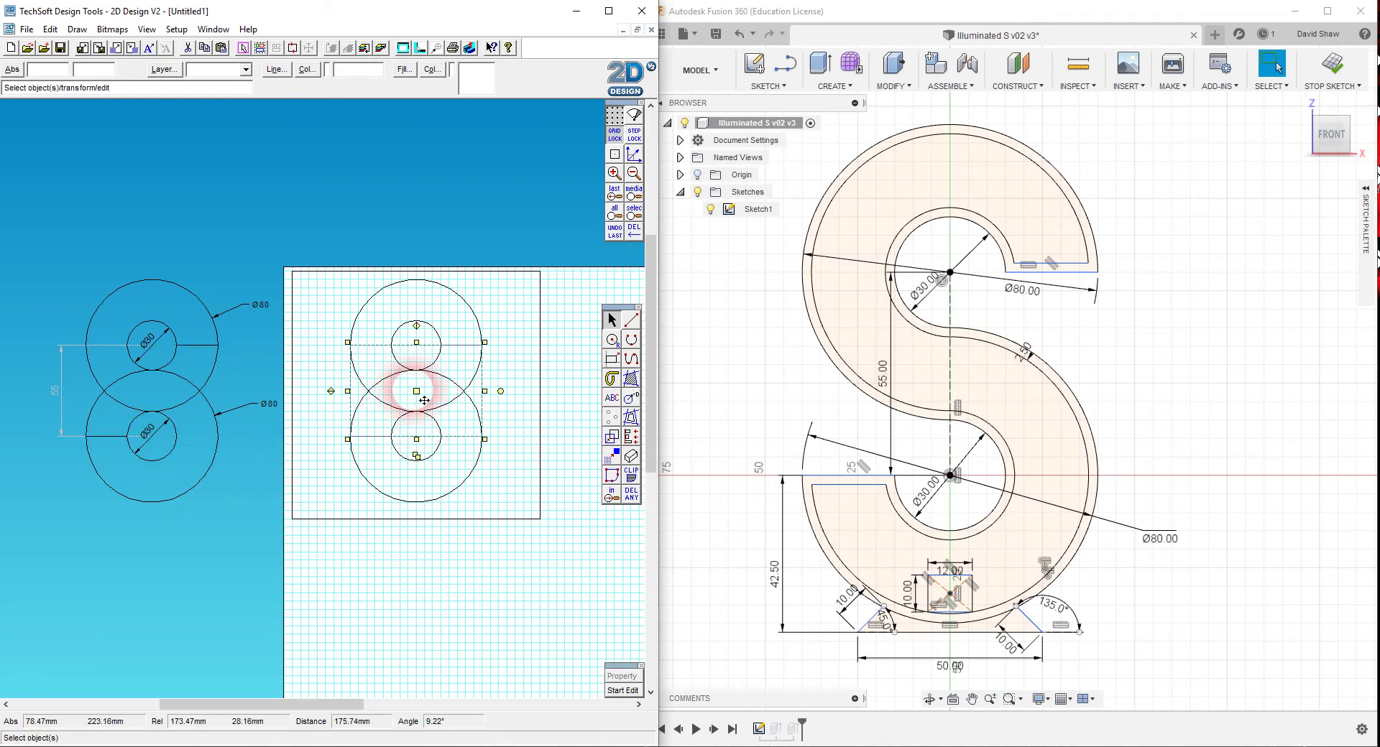
pyautogui.click(508, 502)
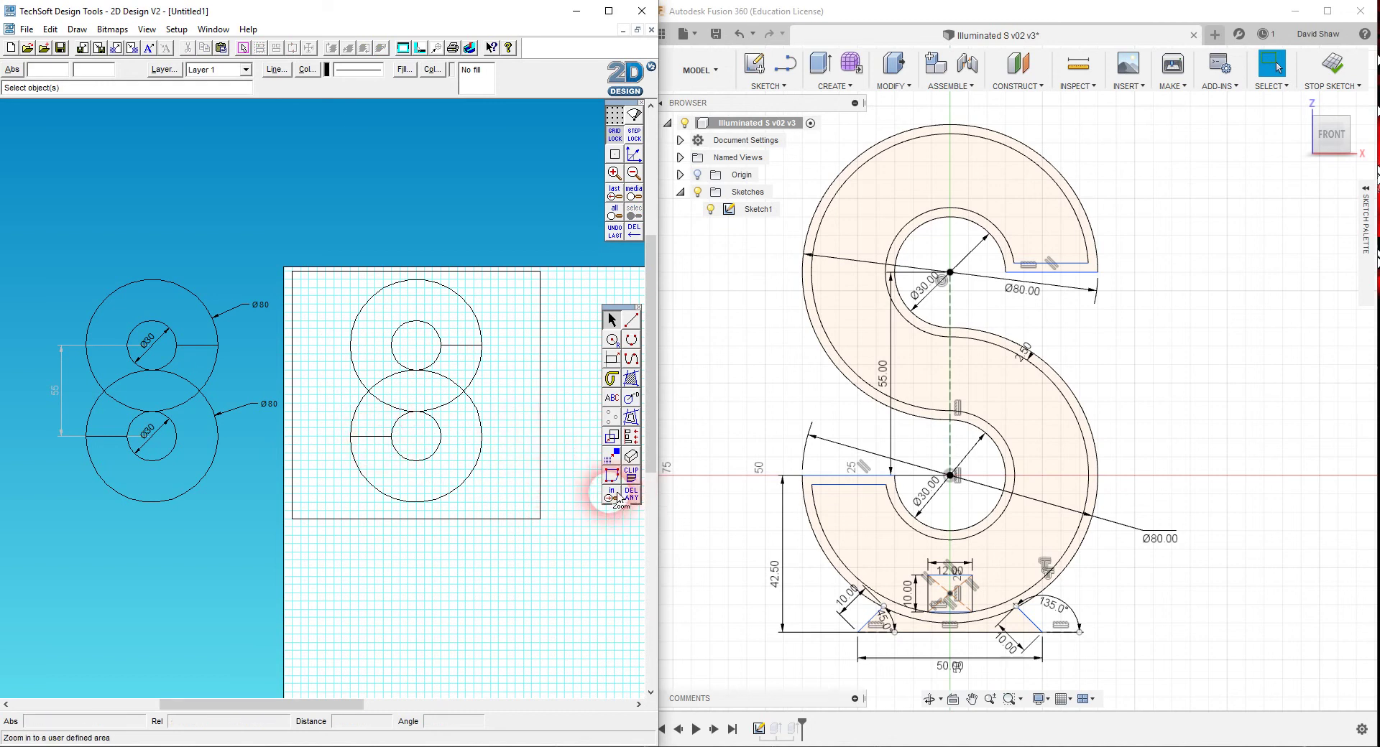
pyautogui.moveTo(611, 494); pyautogui.dragTo(553, 501)
# Trim the four unwanted arcs between intersections, leaving only the S outline.
pyautogui.click(353, 411)
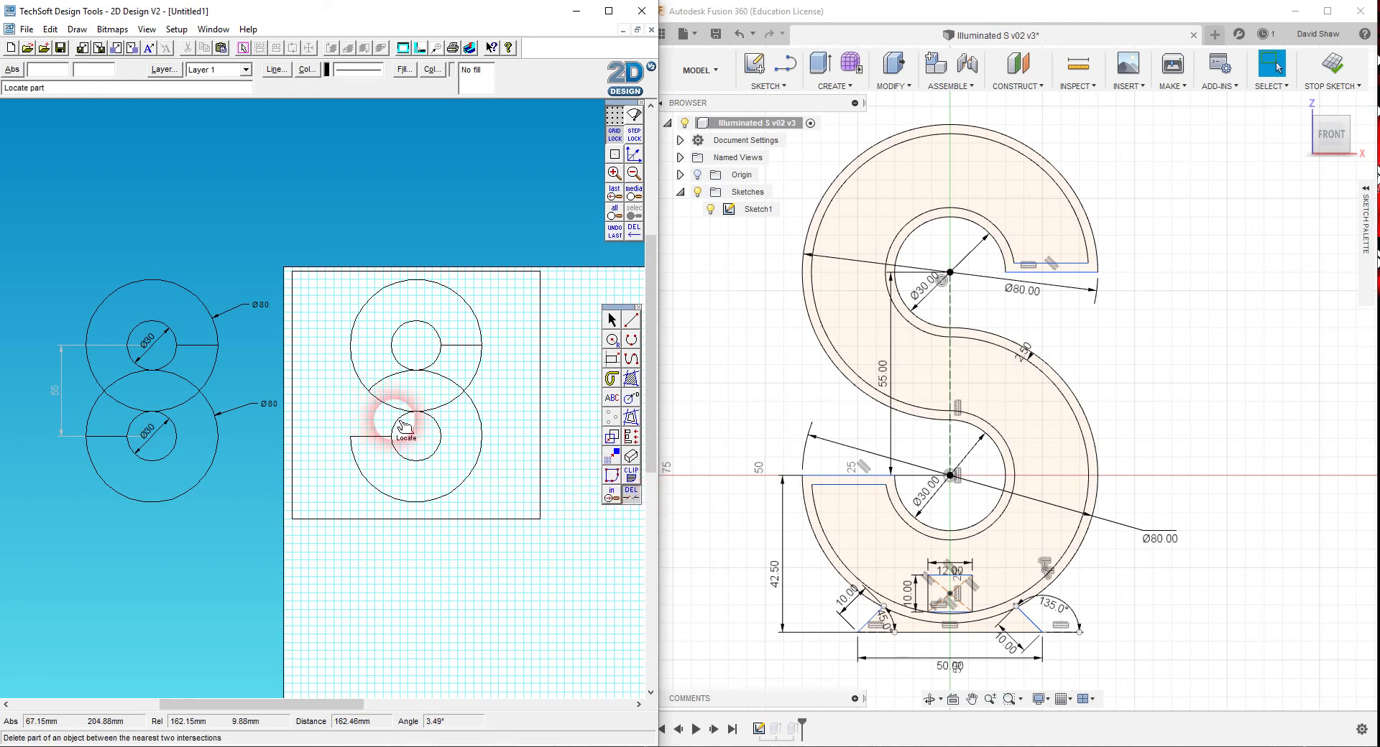
pyautogui.click(433, 361)
pyautogui.click(465, 370)
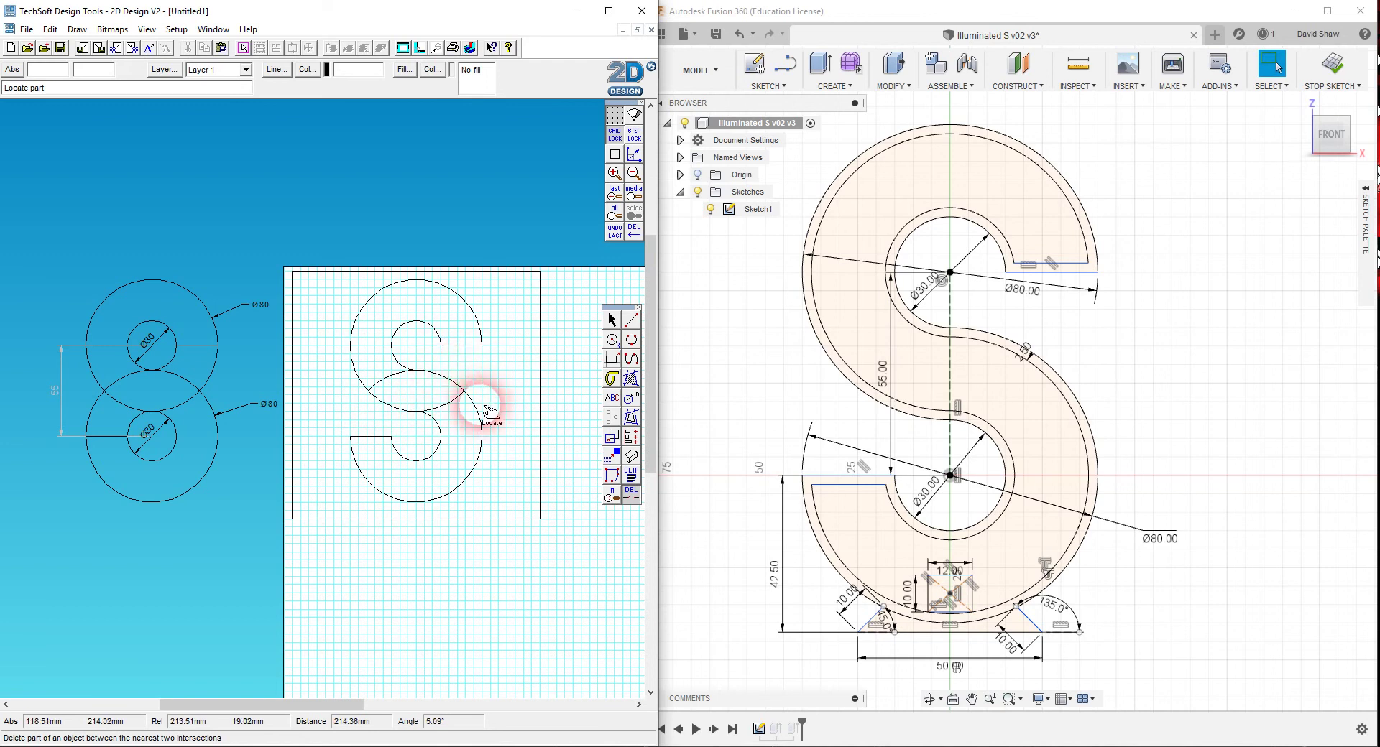
pyautogui.click(394, 383)
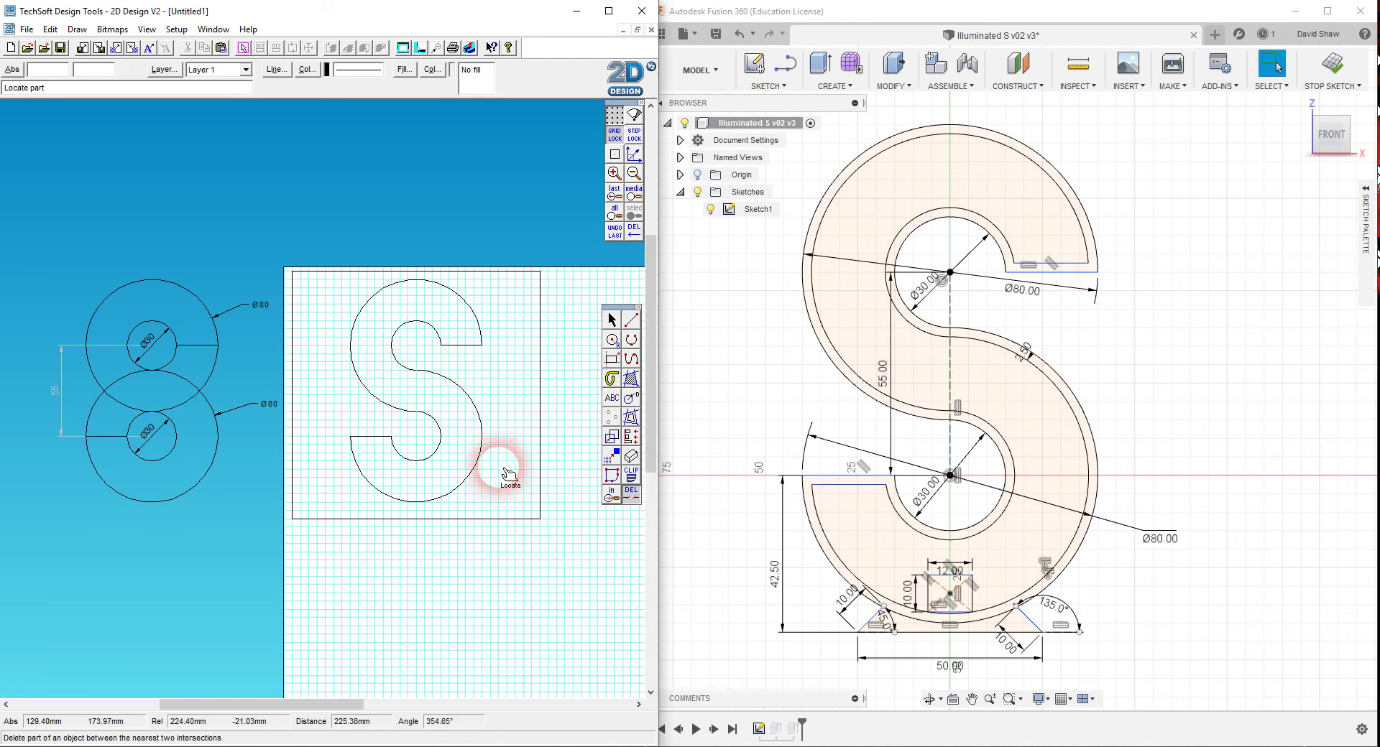
pyautogui.click(616, 338)
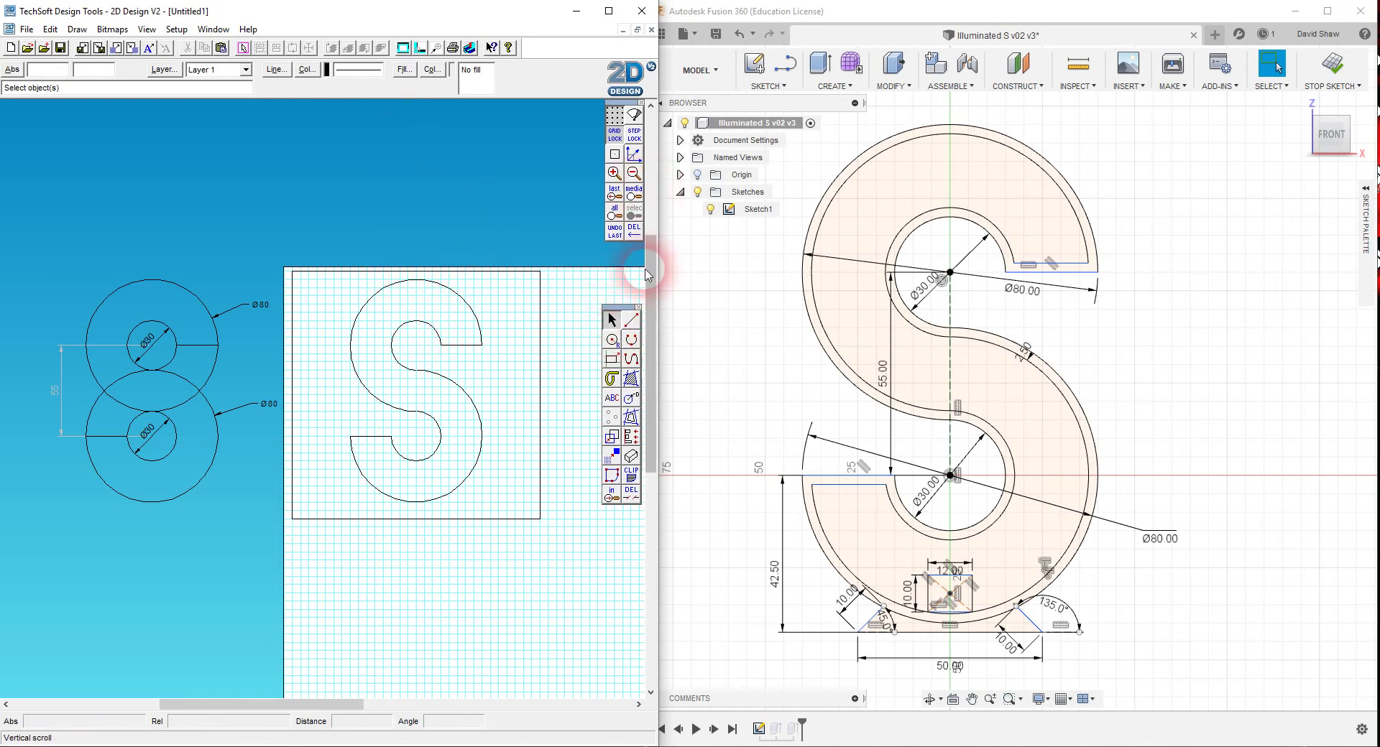
# Trace the S outline with a blue contour at 0 contour spacing.
pyautogui.click(631, 417)
pyautogui.doubleClick(376, 334)
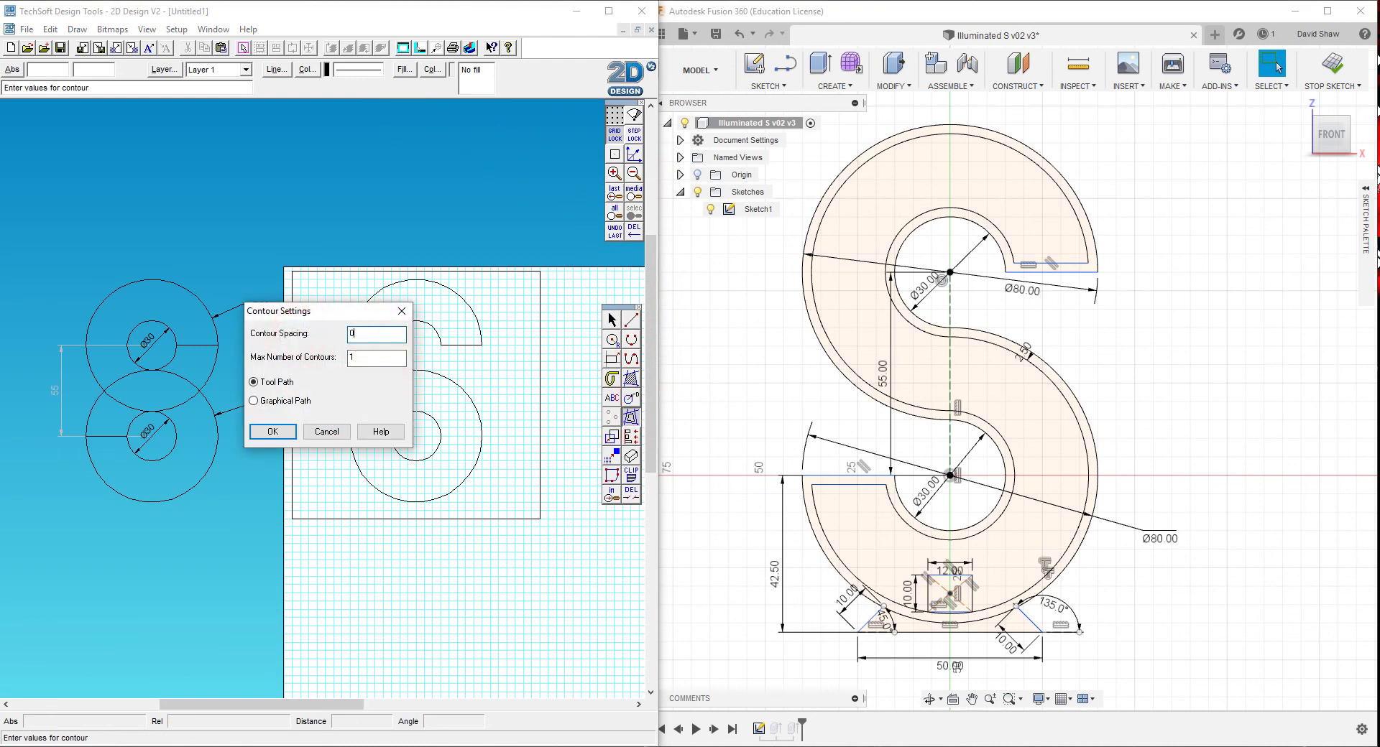
pyautogui.write('0')
pyautogui.click(272, 431)
pyautogui.click(306, 69)
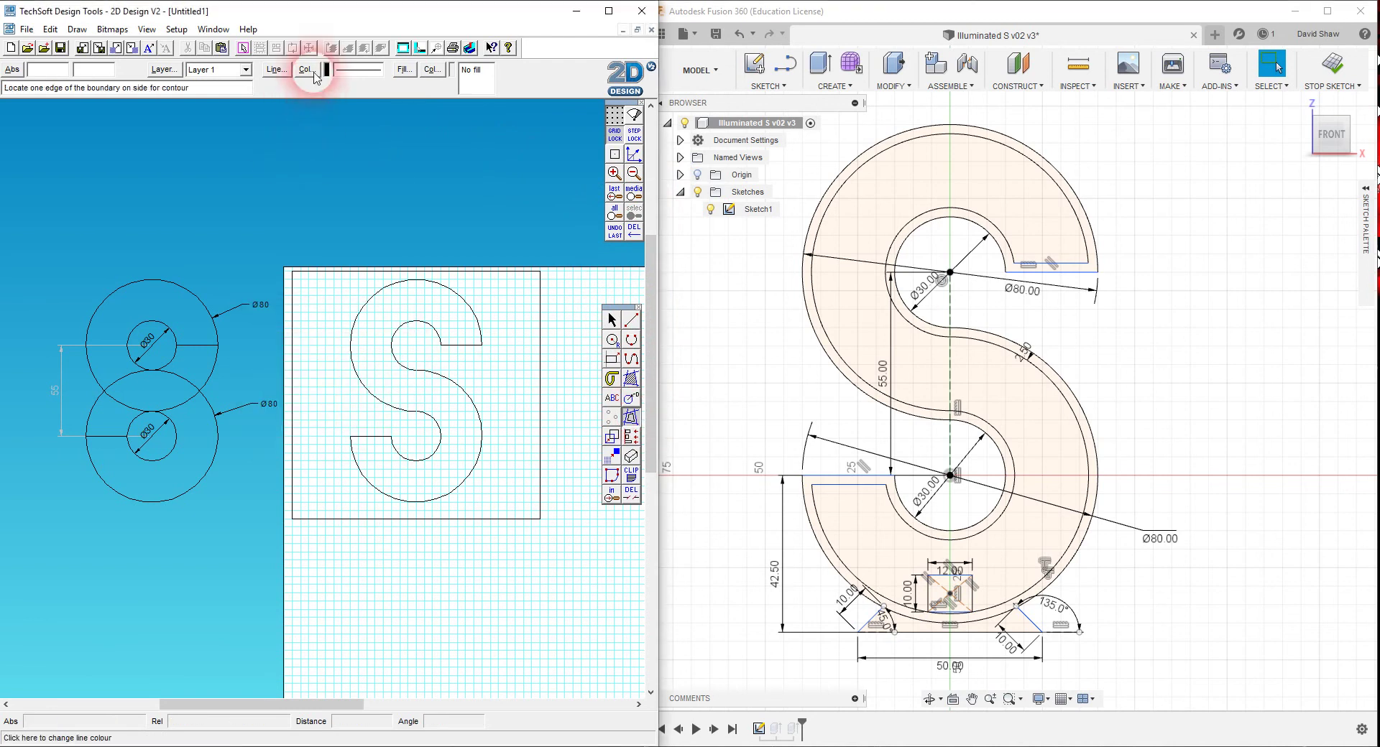
pyautogui.click(318, 422)
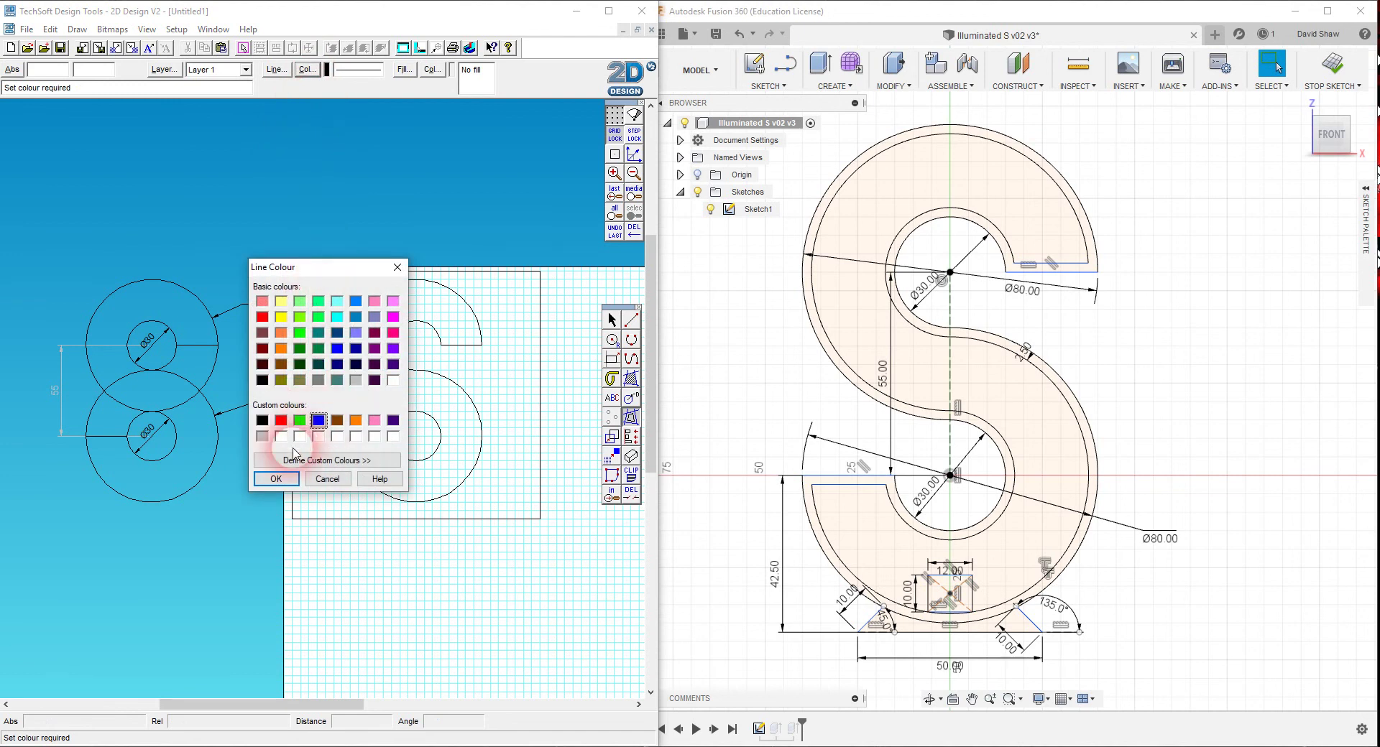
pyautogui.click(275, 479)
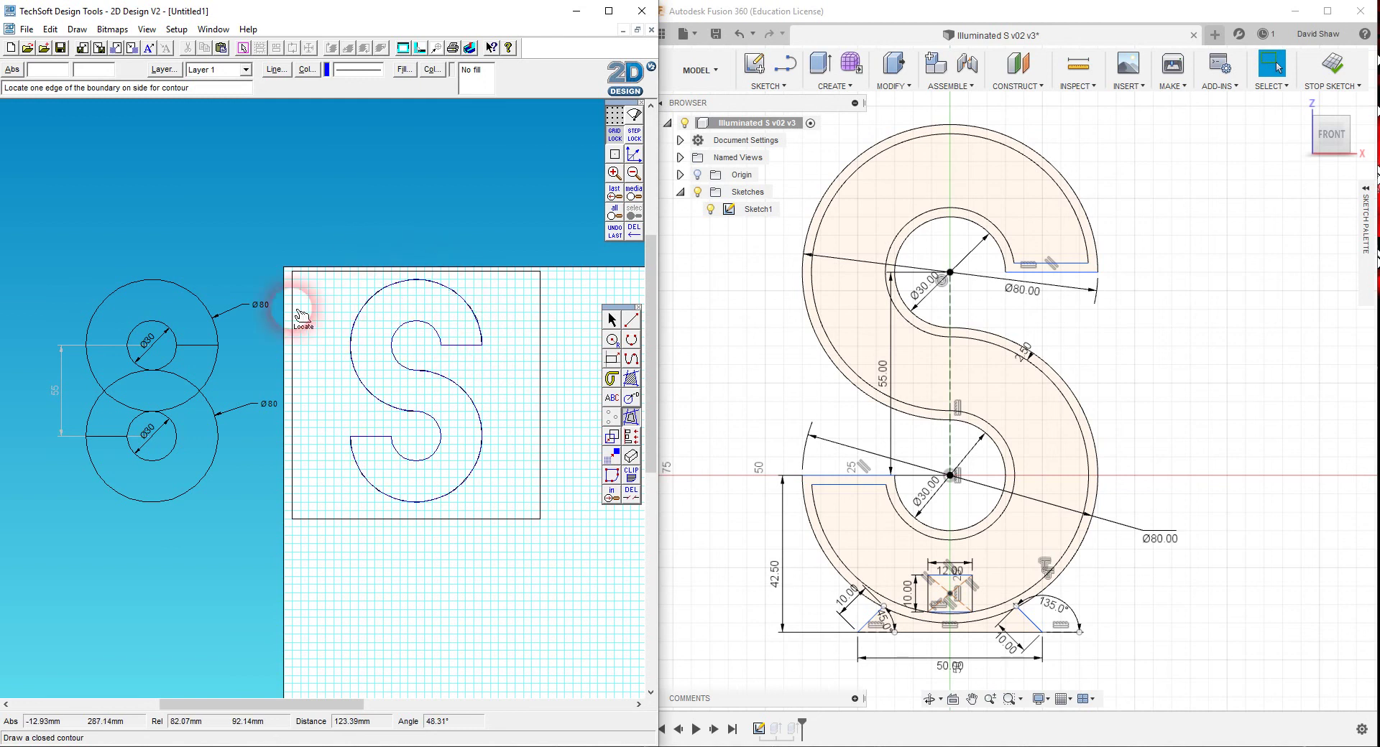
pyautogui.click(612, 320)
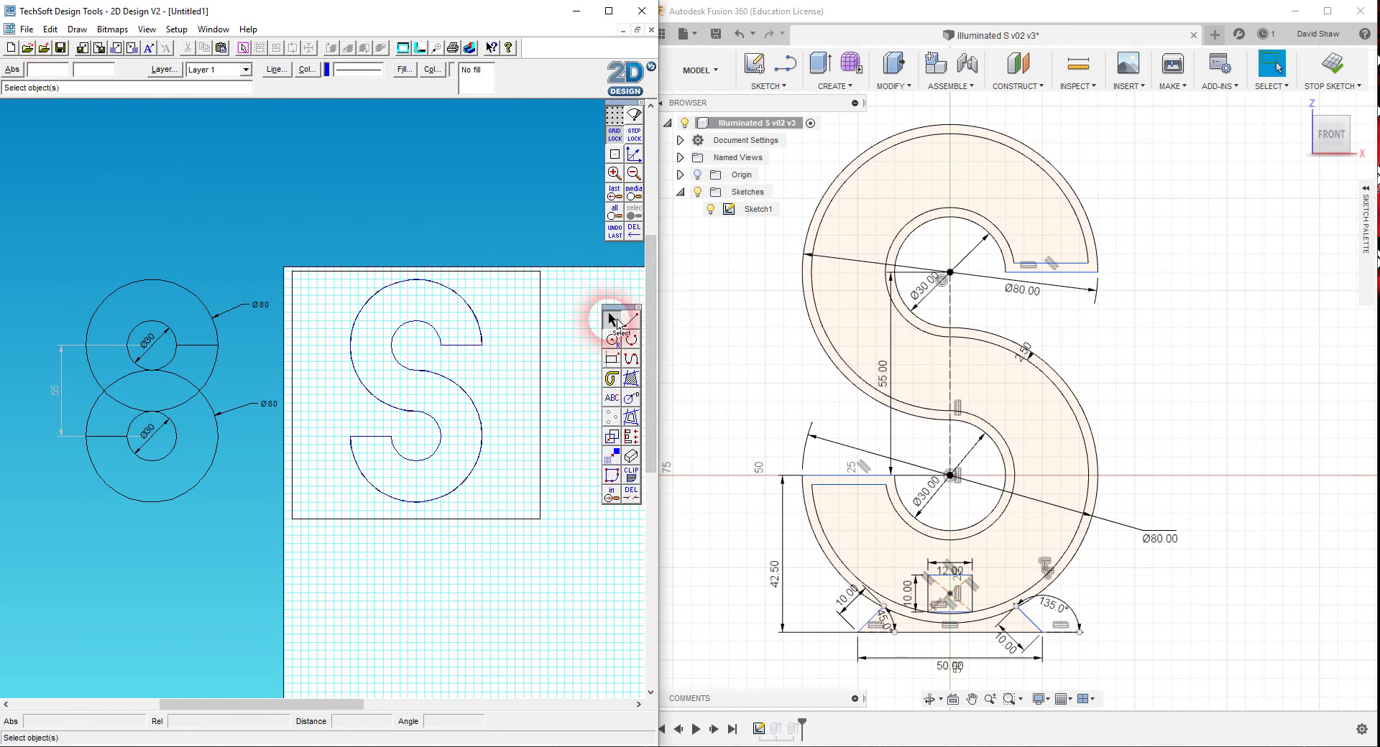
# Move the blue contour S outside the box to the lower left.
pyautogui.click(452, 301)
pyautogui.click(468, 301)
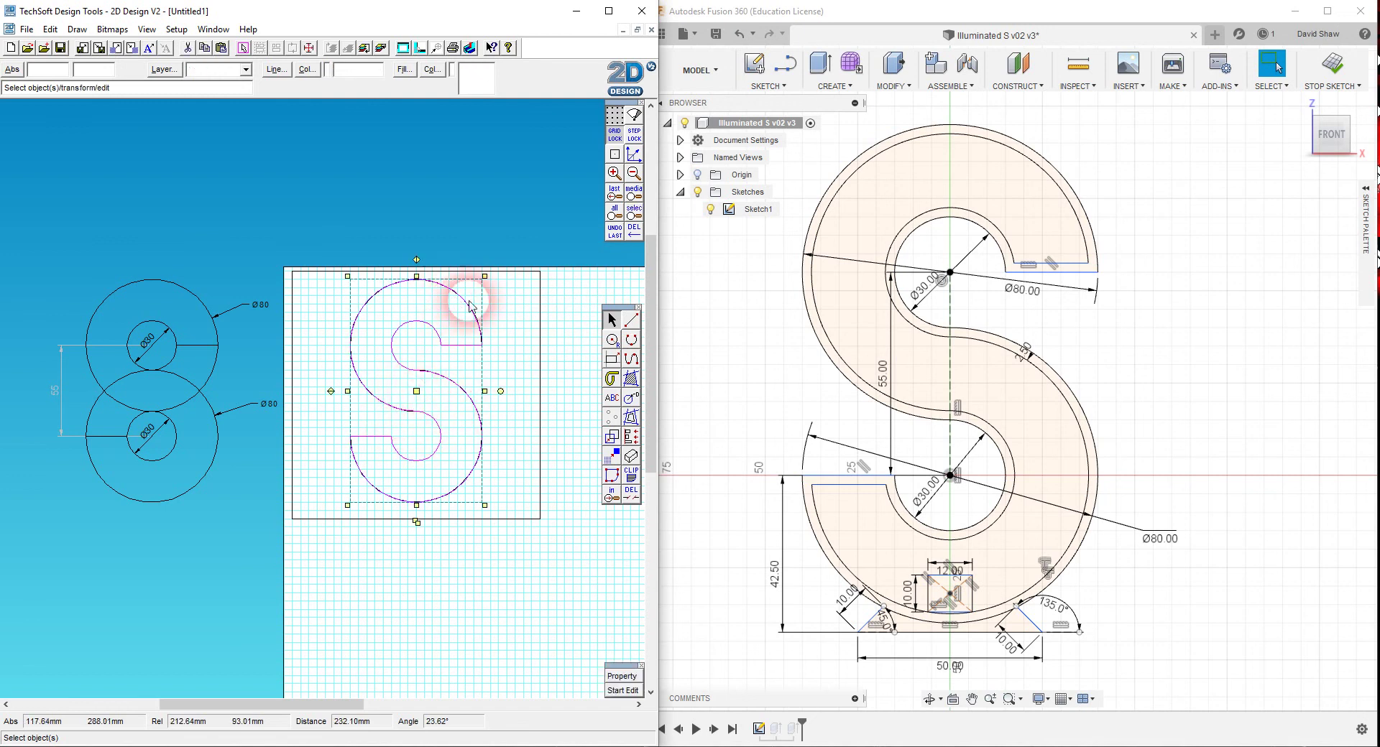
pyautogui.click(416, 391)
pyautogui.click(250, 602)
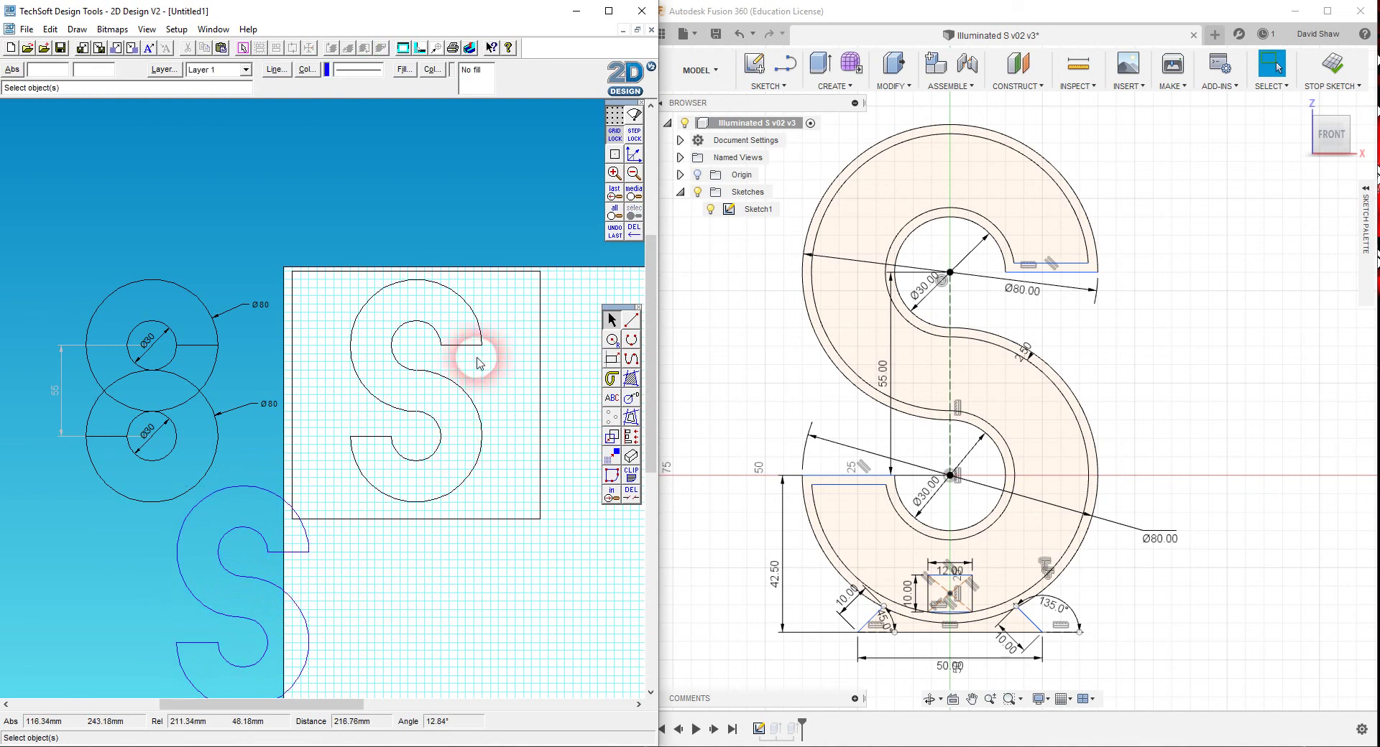
# Undo the accidental moves of the S's upper and lower outer arcs.
pyautogui.click(416, 344)
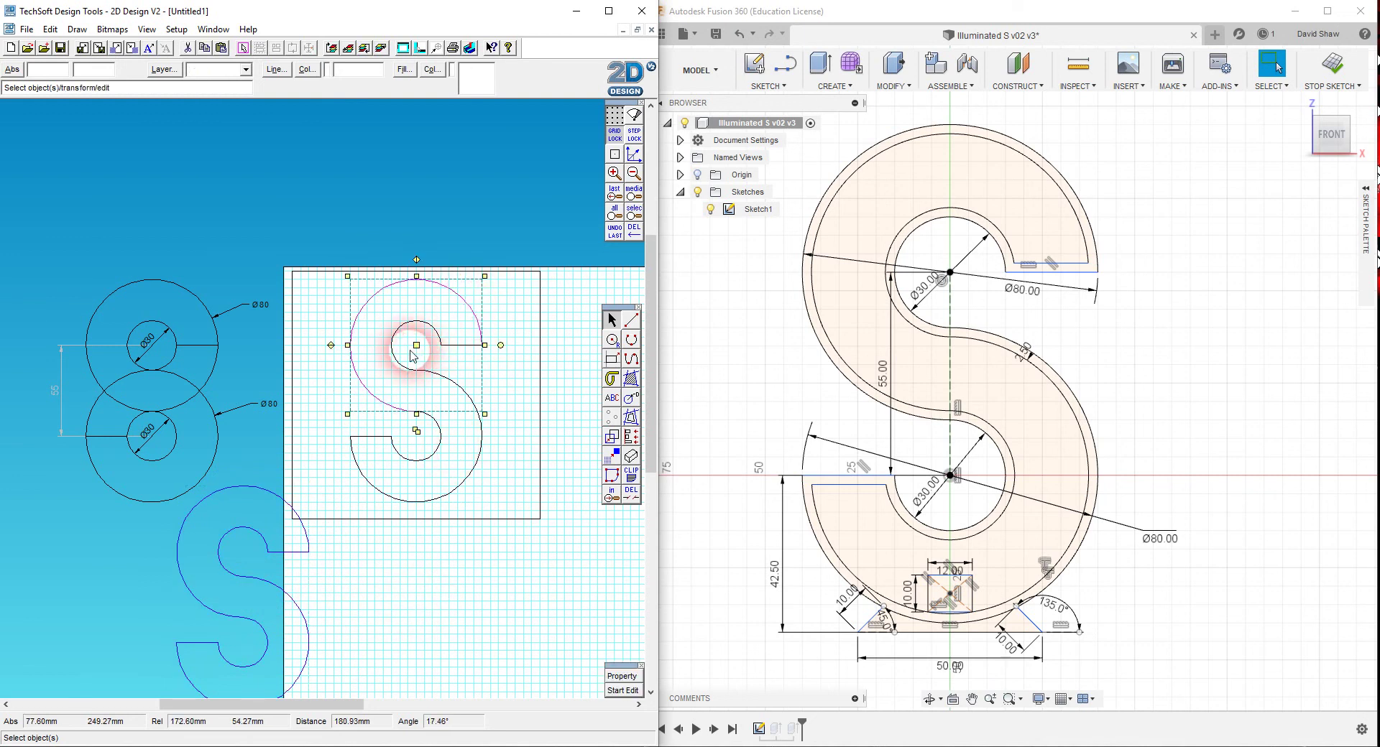
pyautogui.click(342, 278)
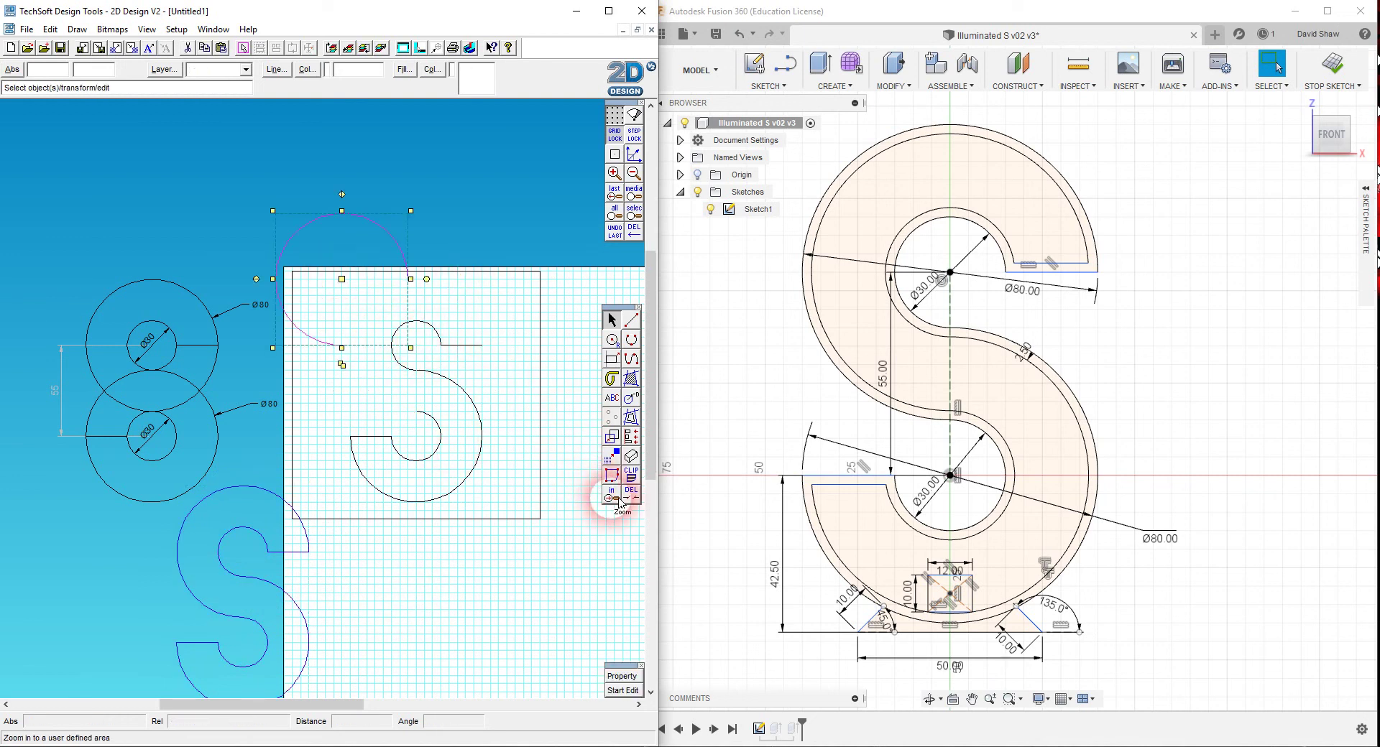
pyautogui.click(618, 245)
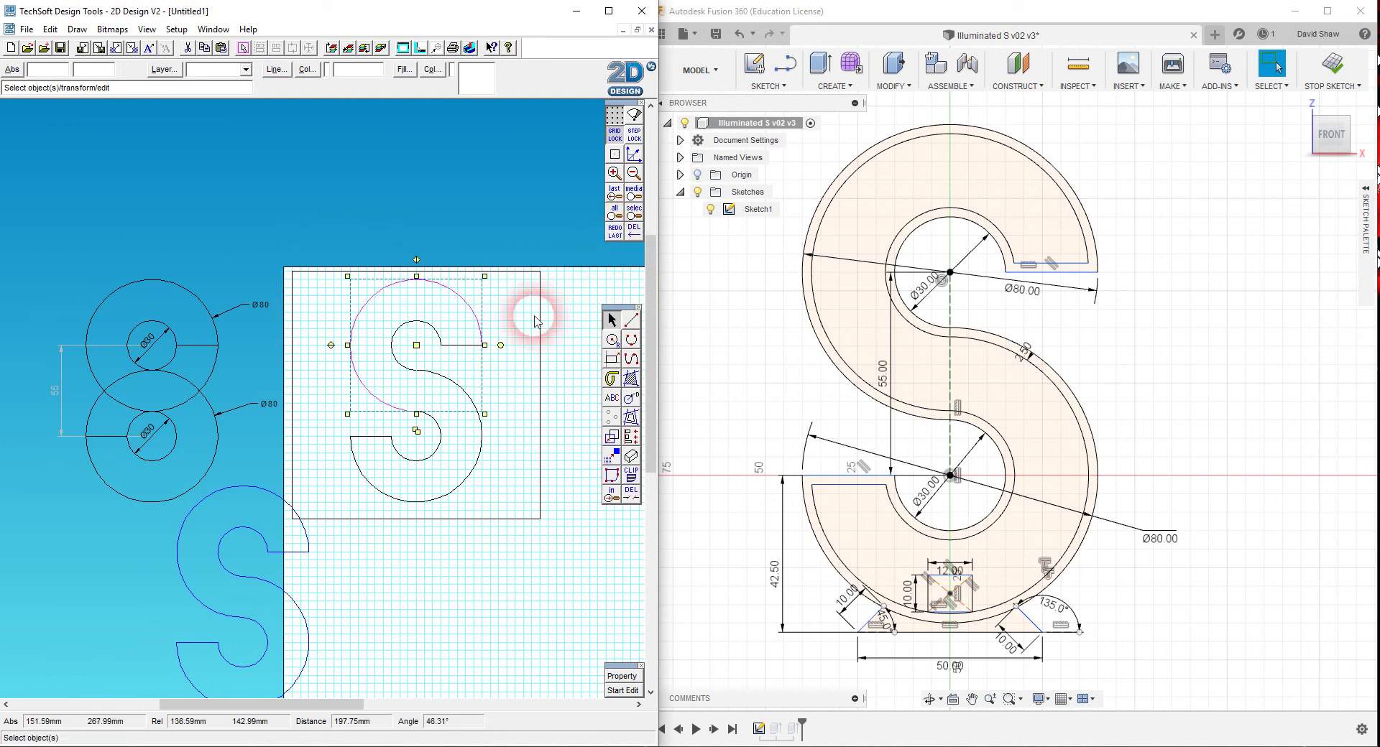
pyautogui.click(480, 457)
pyautogui.click(417, 436)
pyautogui.click(457, 494)
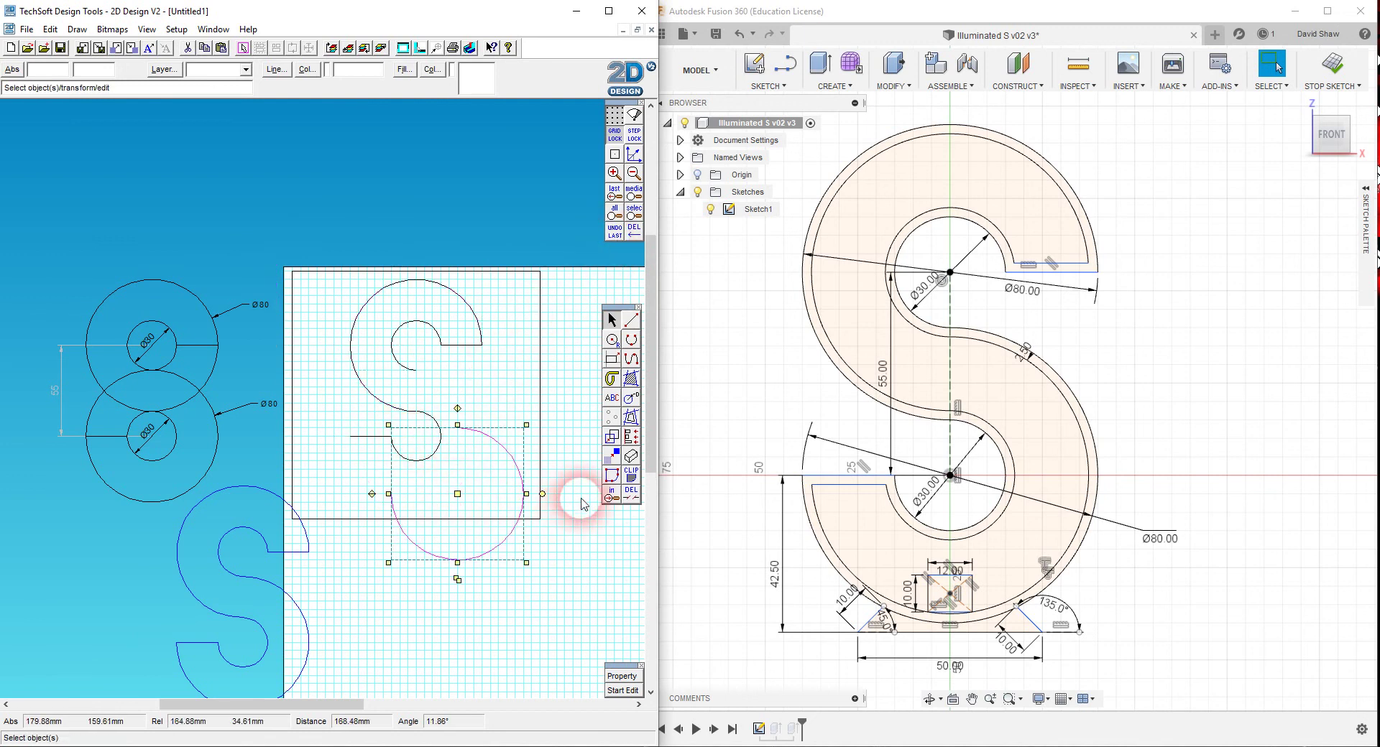
pyautogui.click(616, 232)
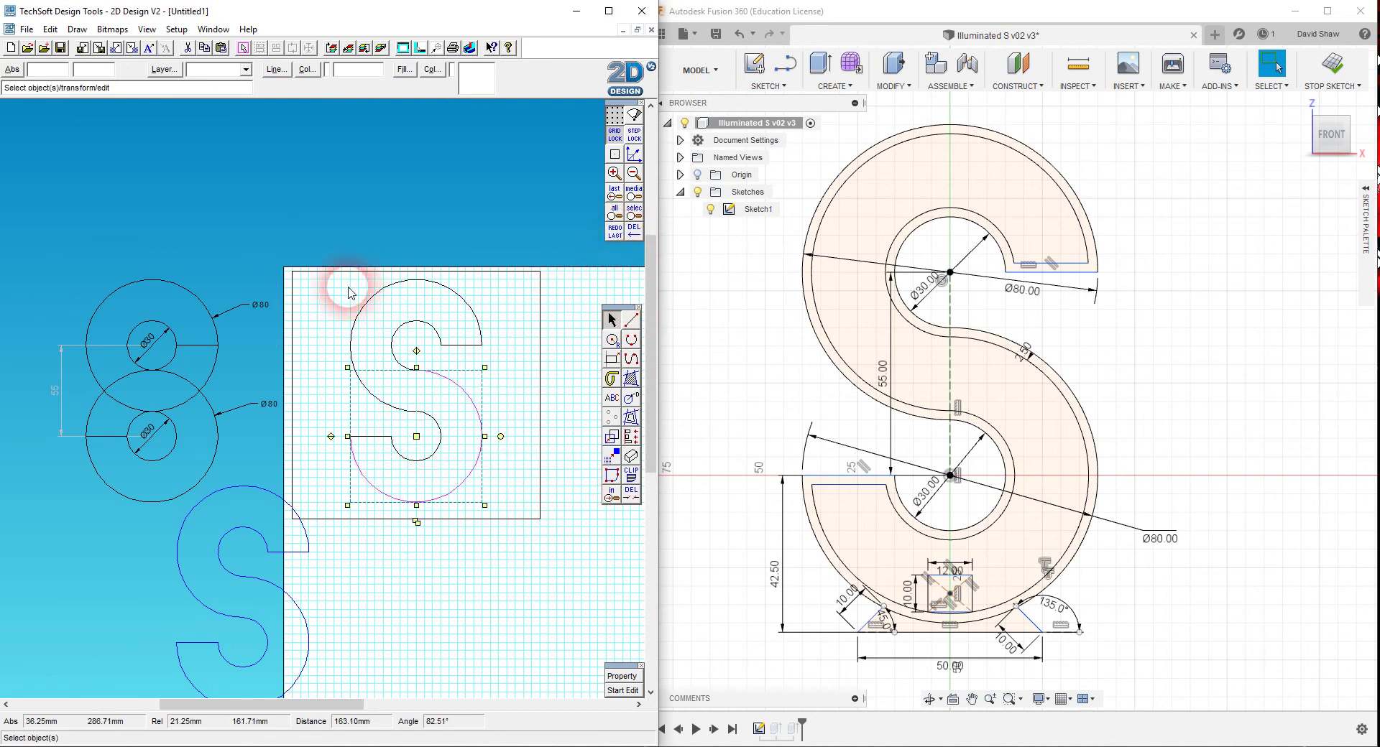
# Box-select all the arcs of the black S outline.
pyautogui.moveTo(313, 257); pyautogui.dragTo(506, 527)
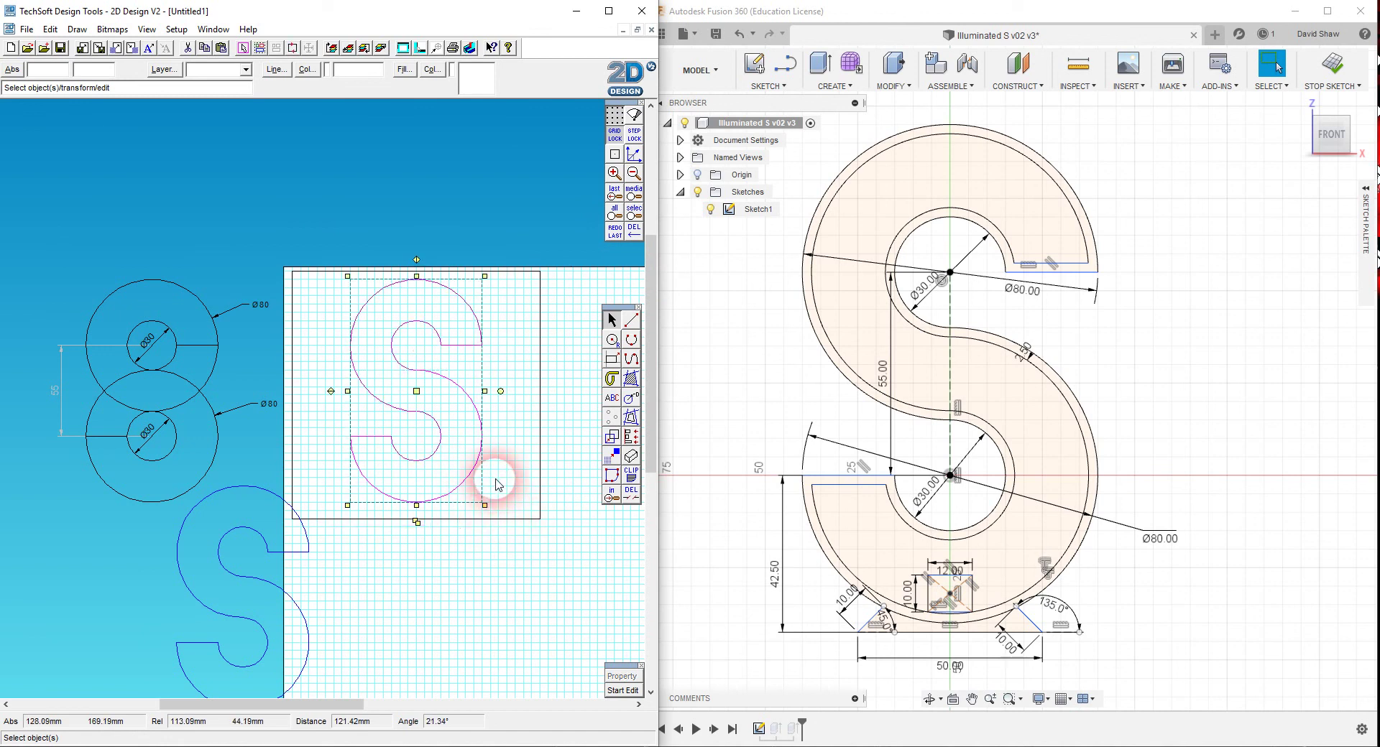
pyautogui.click(508, 563)
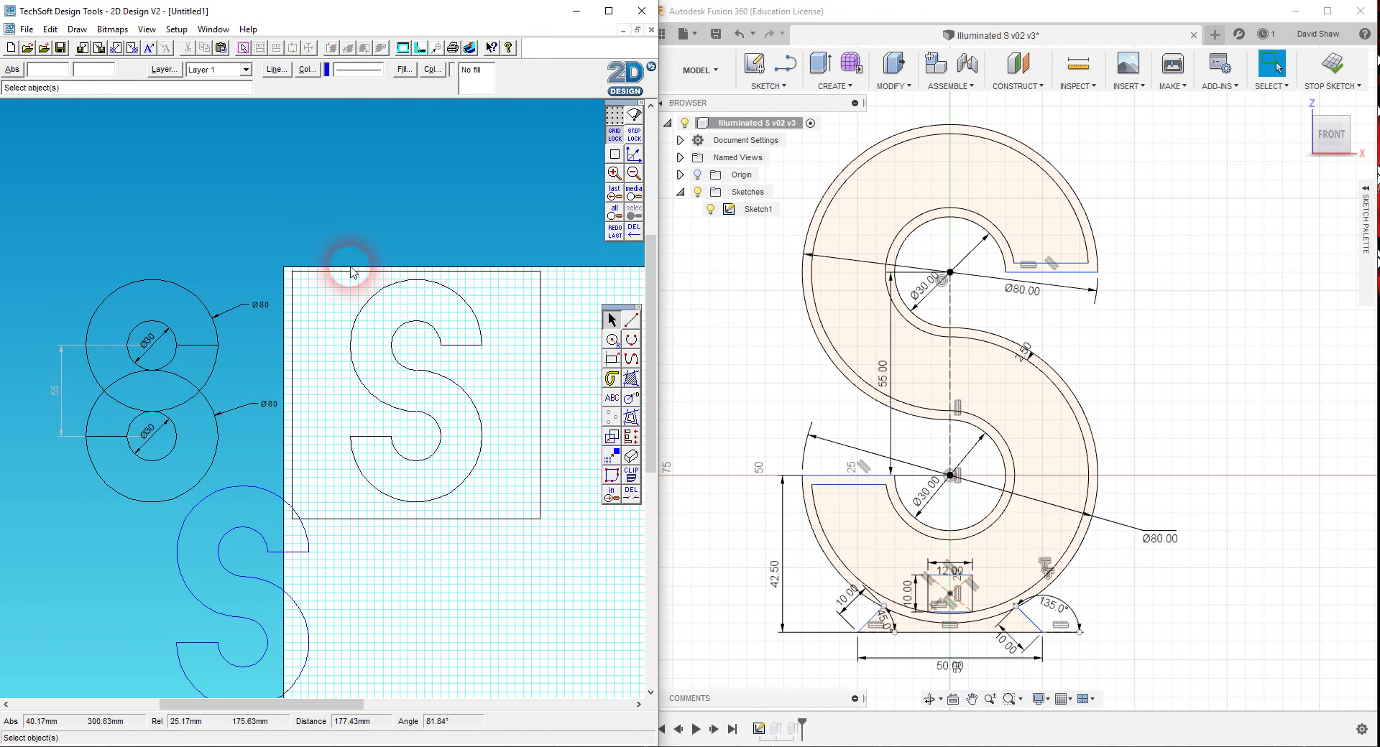
pyautogui.moveTo(323, 251); pyautogui.dragTo(509, 533)
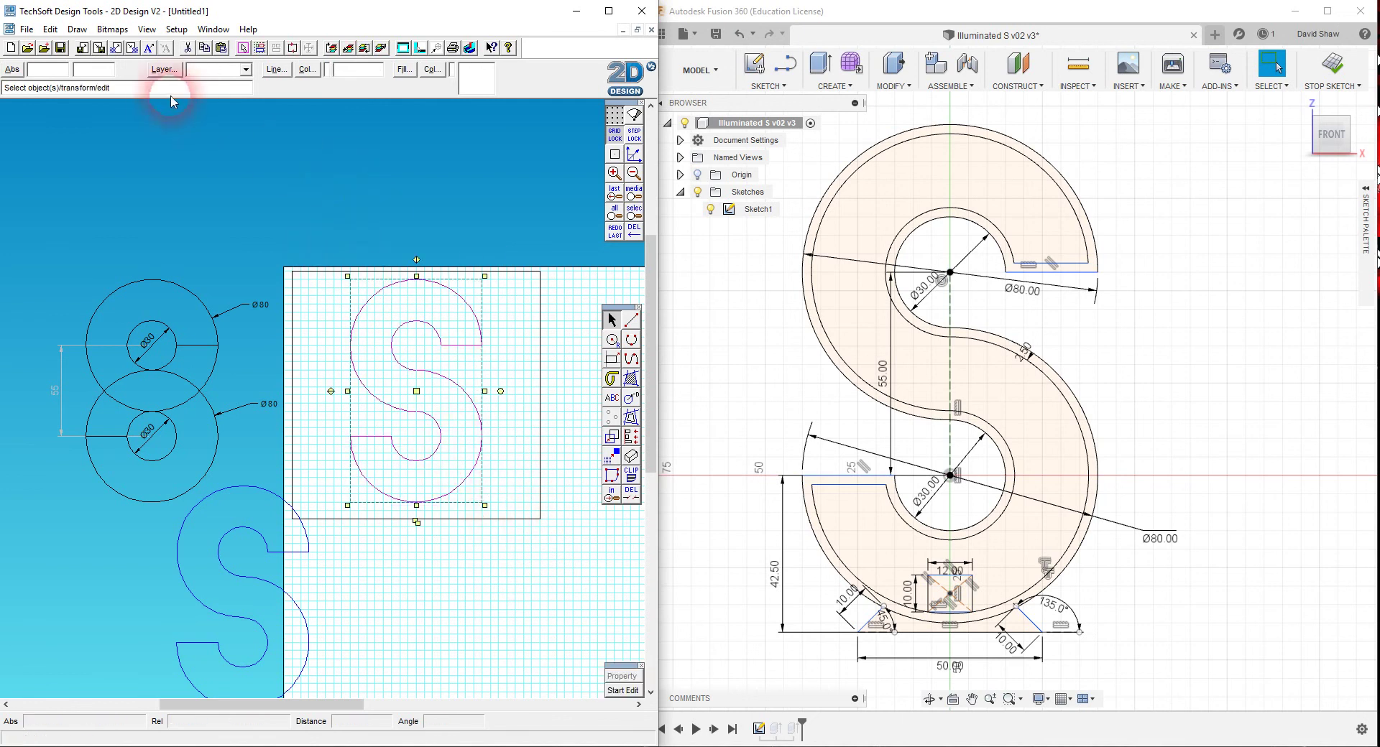
# Join the S arcs into one path with Make Path, then move the blue contour back over it.
pyautogui.click(51, 29)
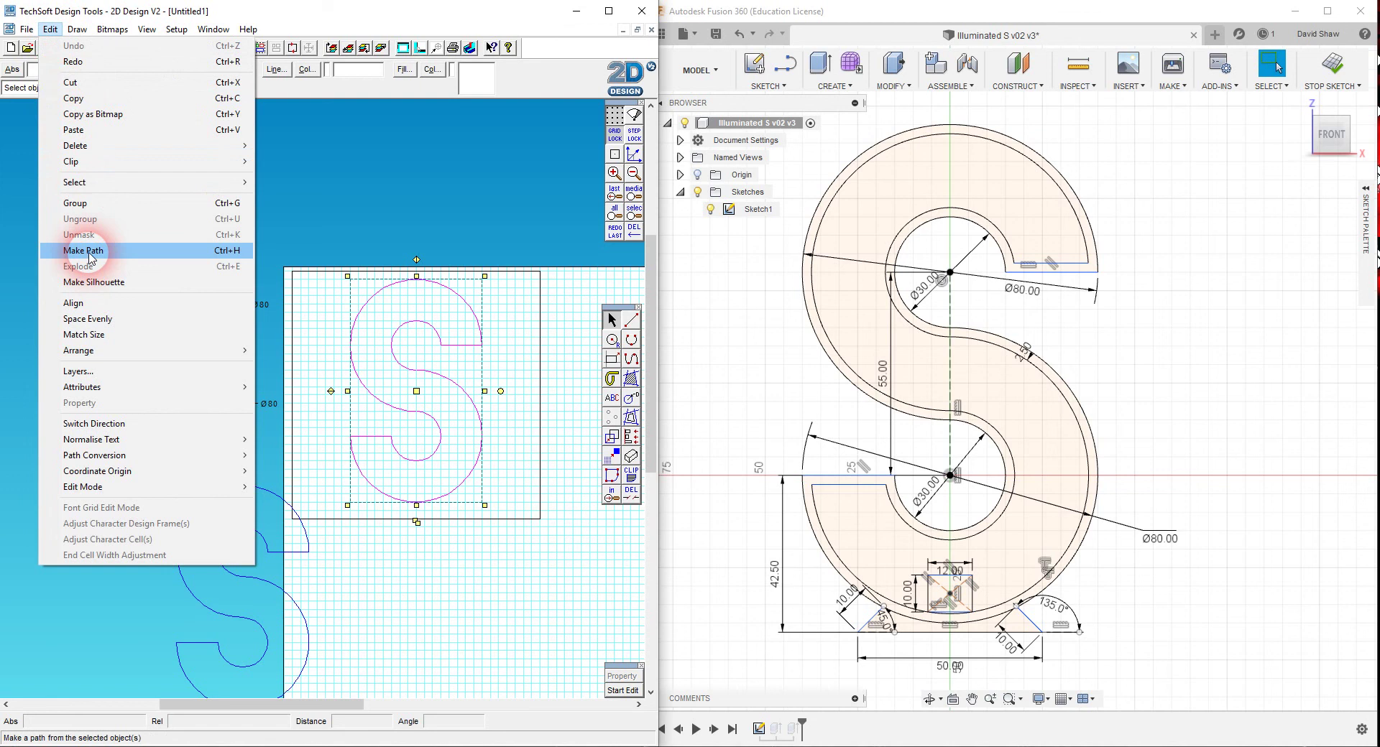
pyautogui.click(339, 240)
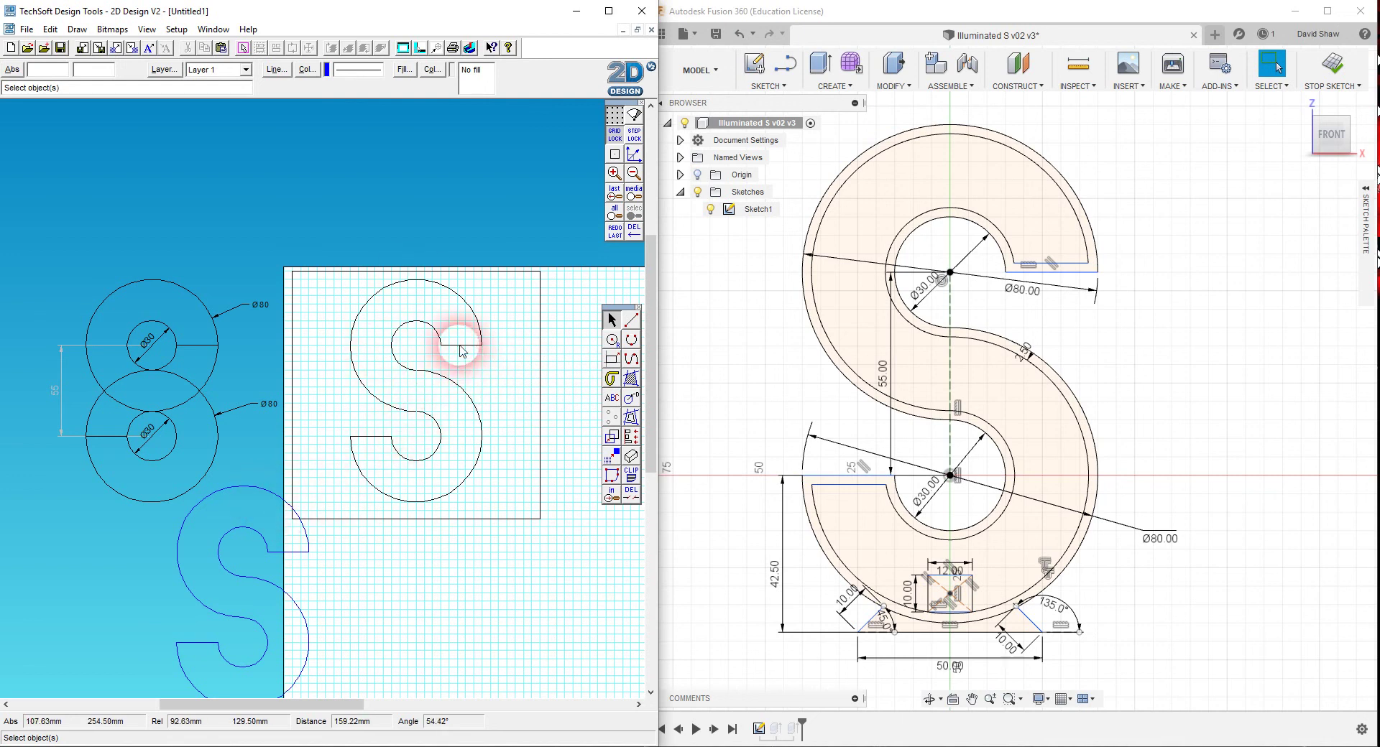
pyautogui.click(247, 529)
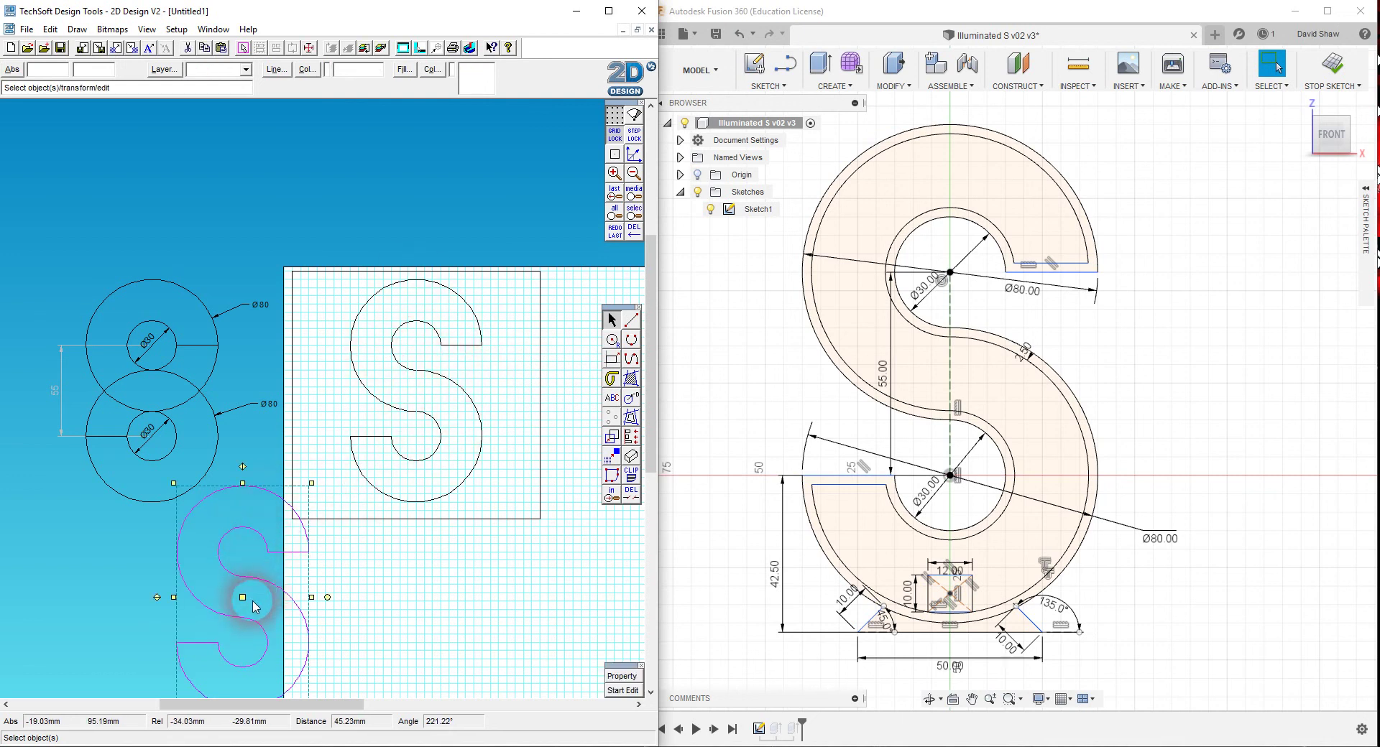
pyautogui.moveTo(253, 609); pyautogui.dragTo(409, 391)
pyautogui.click(508, 557)
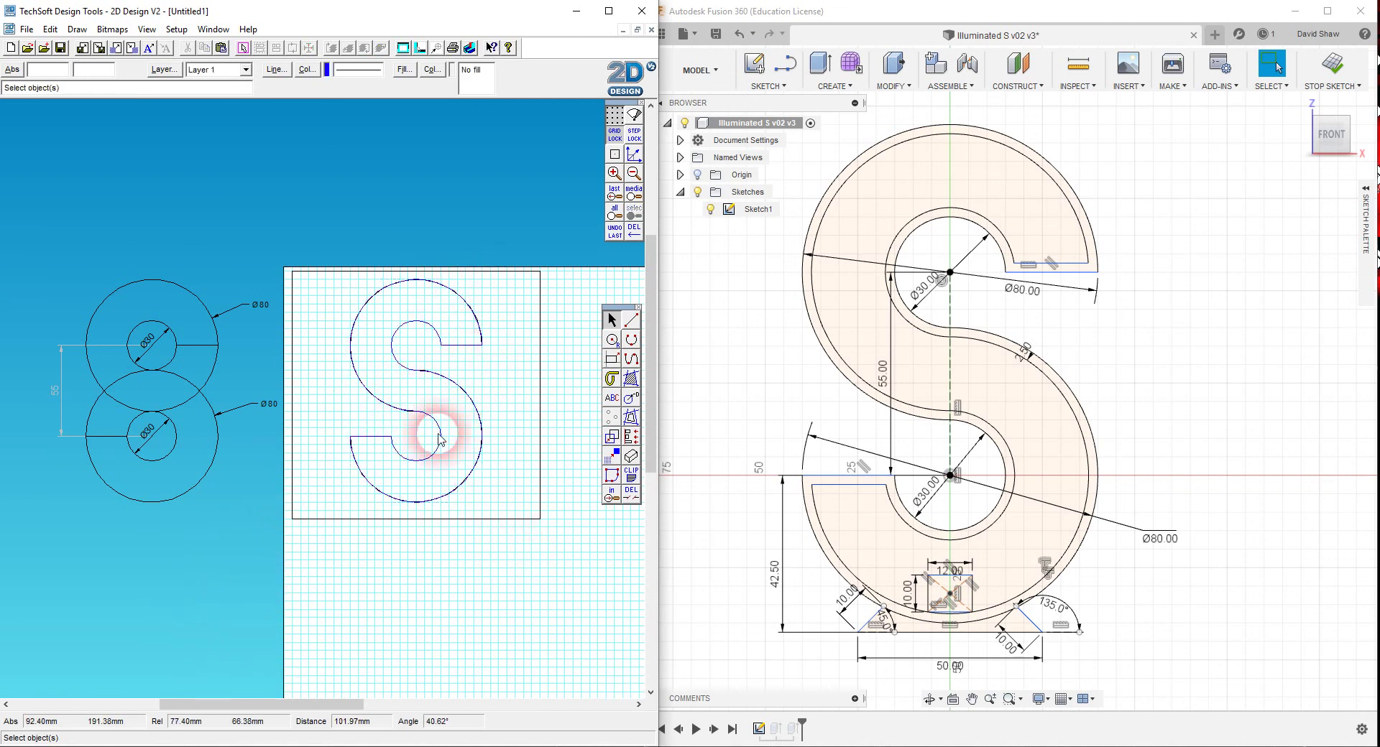
pyautogui.click(544, 580)
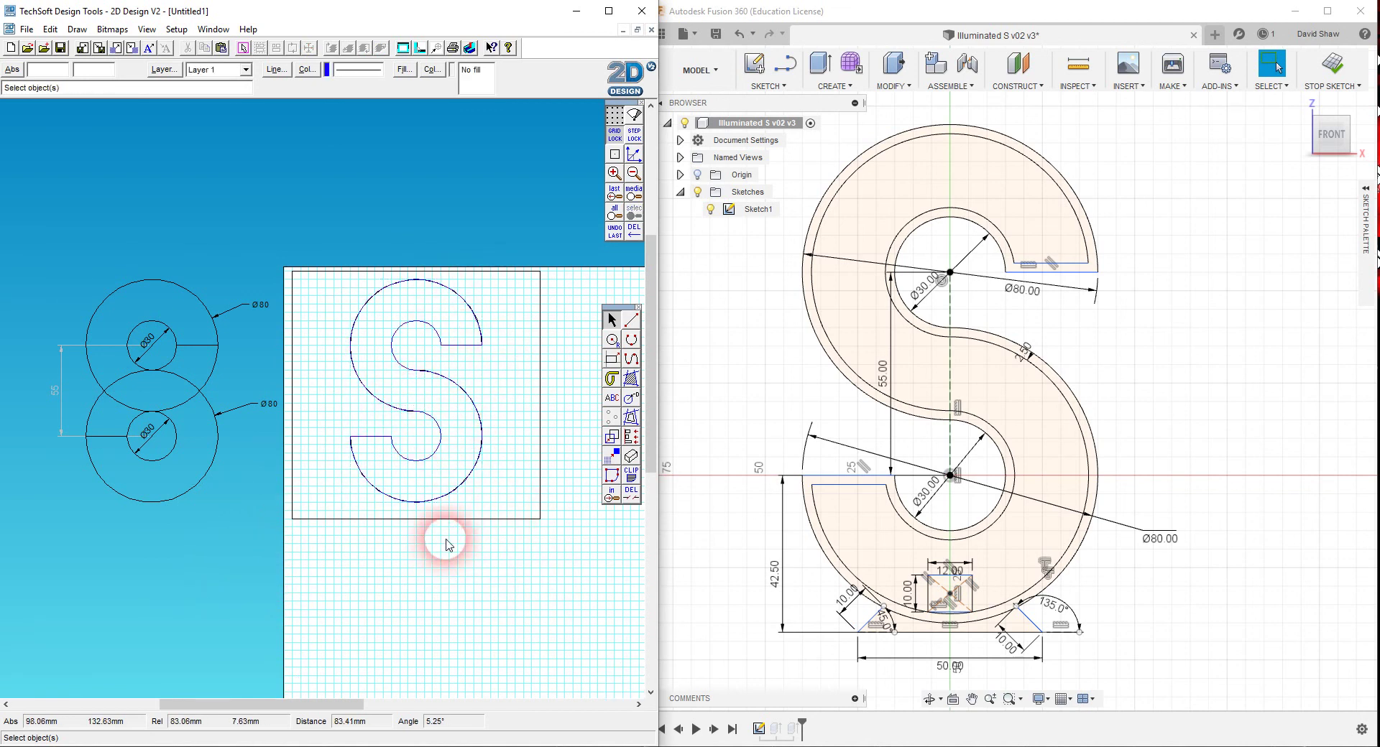